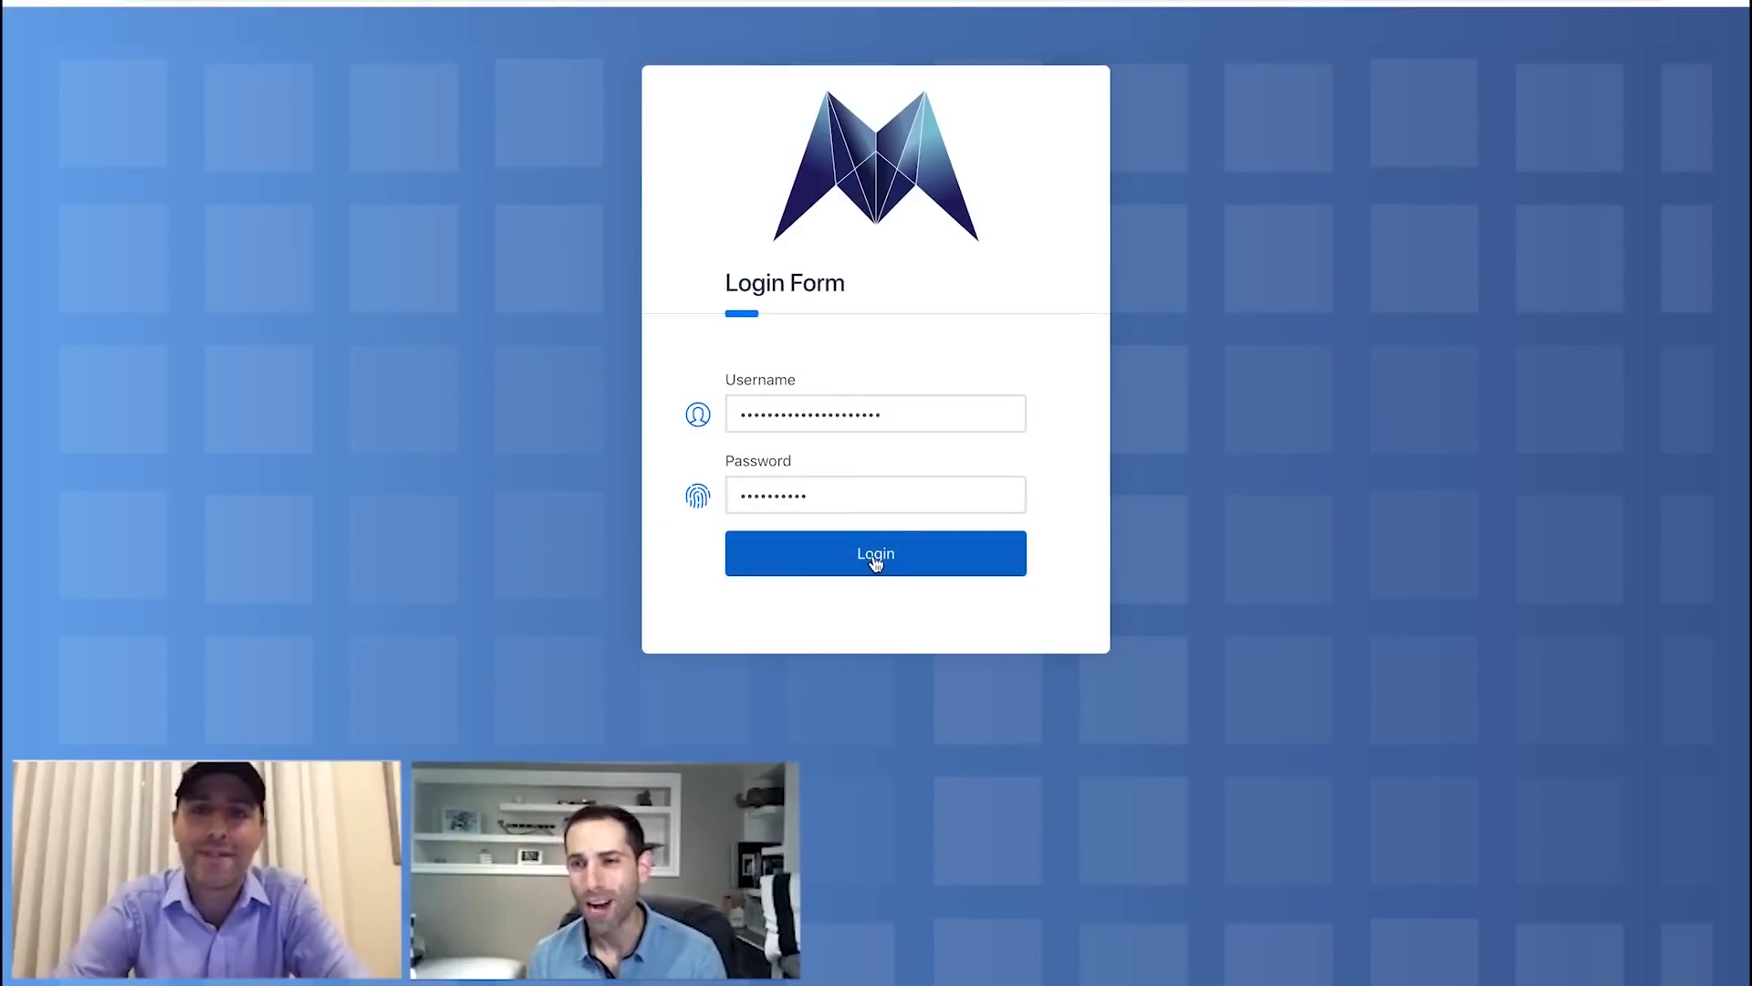
Sign in to the Morpheus.Network platform with the account username and password.
click(874, 559)
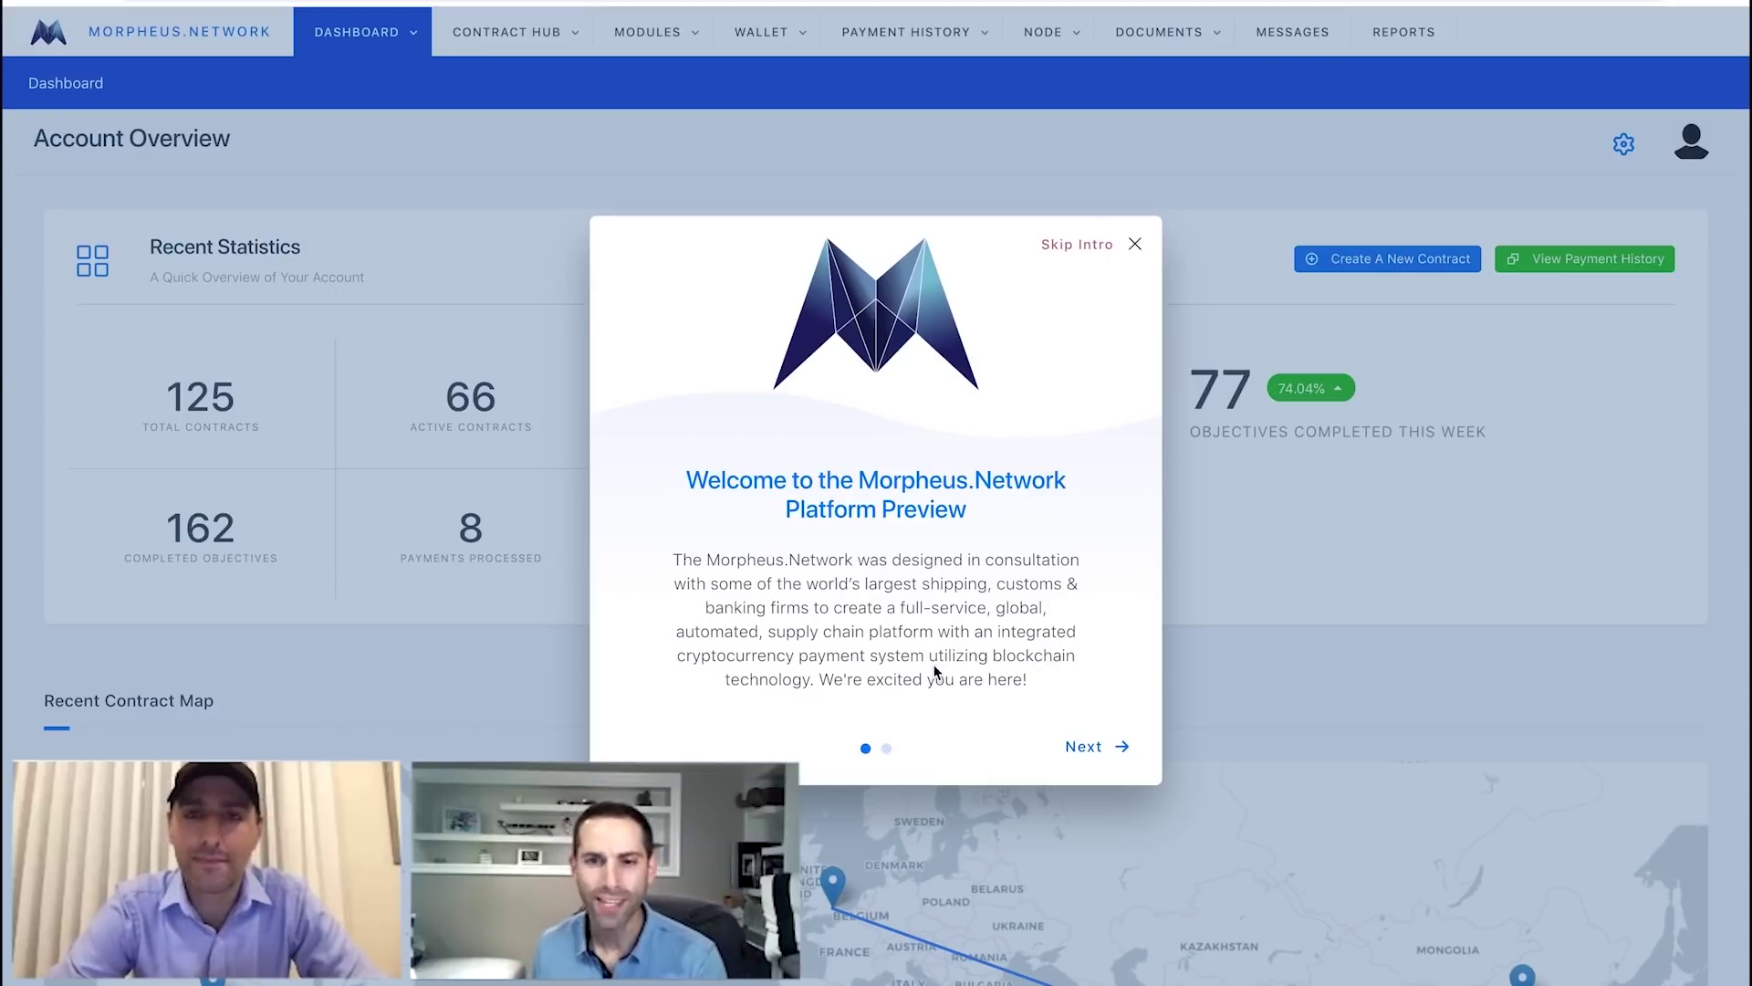
Go past the first welcome slide, then skip the rest of the intro.
click(1088, 750)
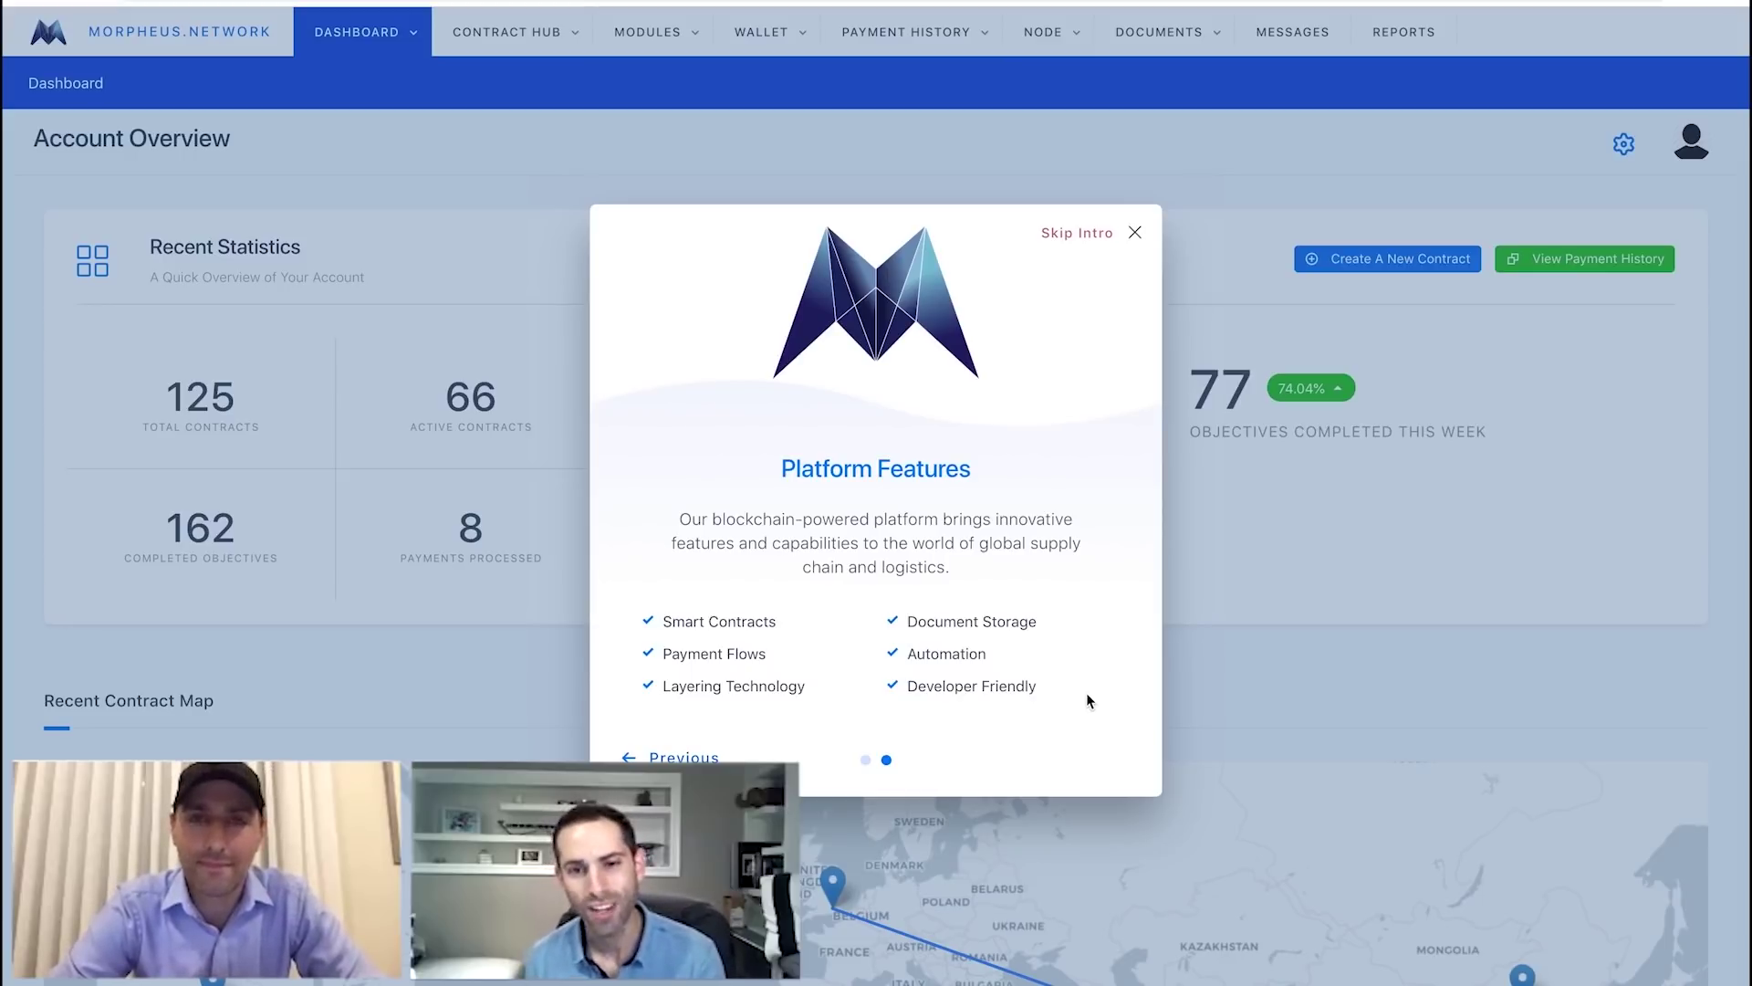
click(1079, 234)
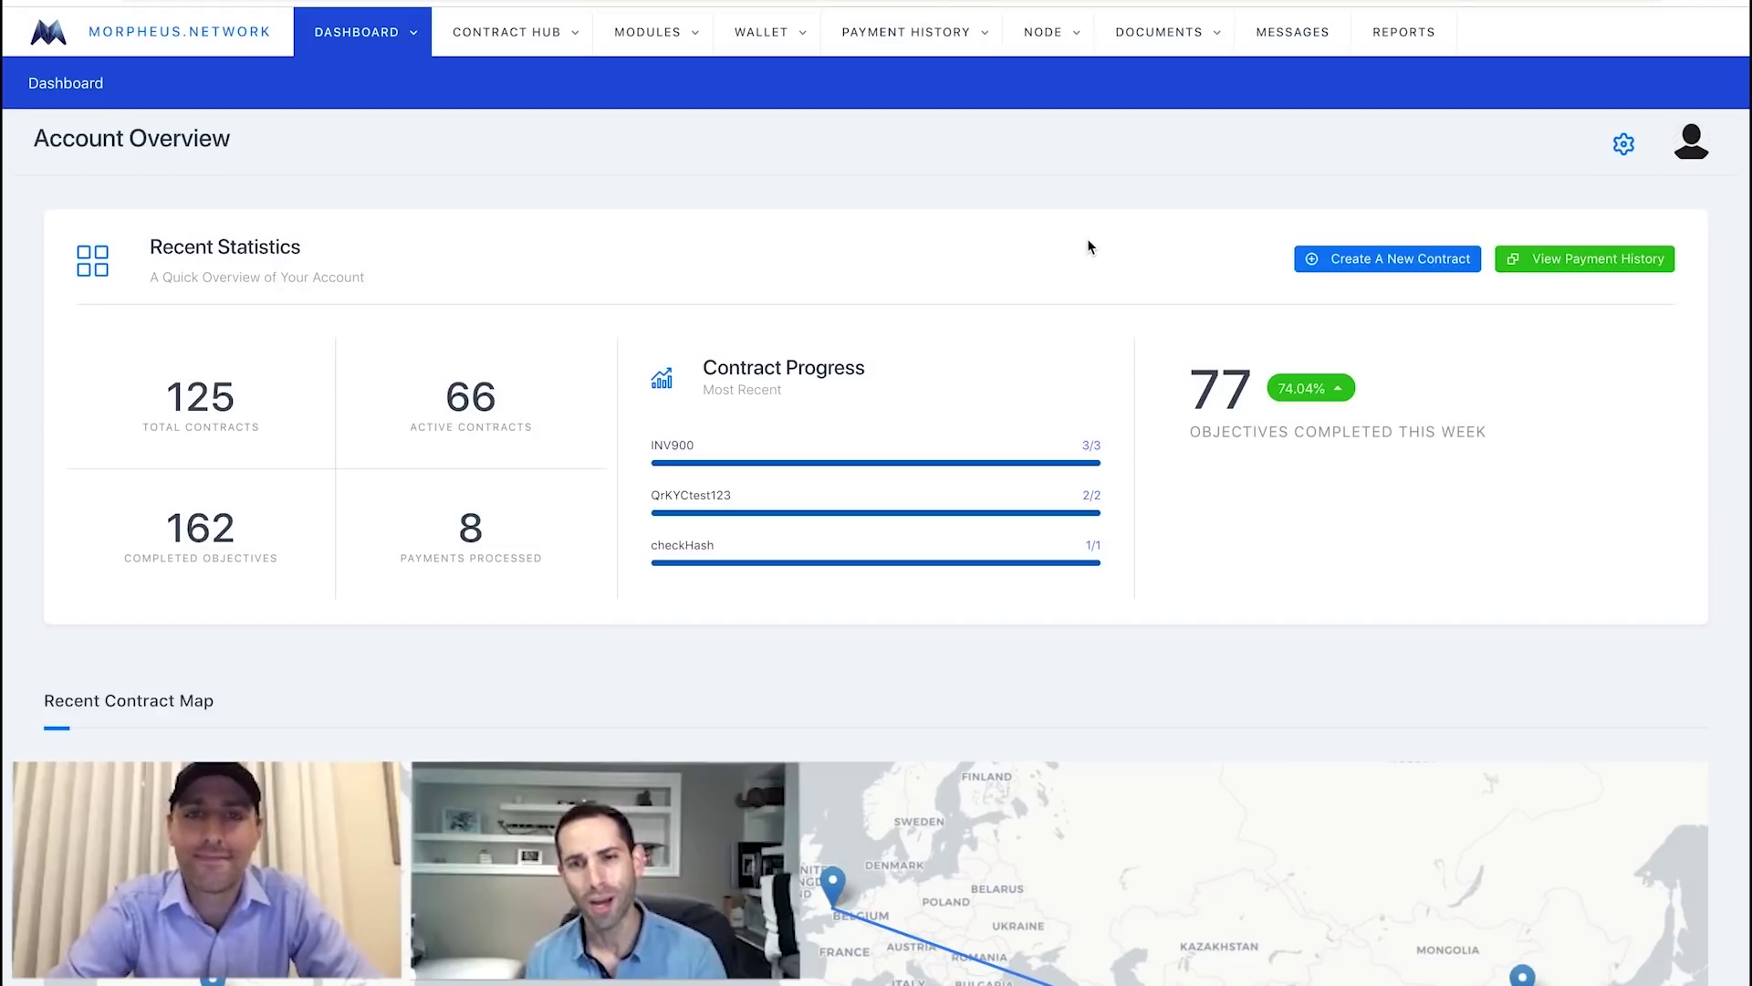
Review the Recent Contract Map, then start a new contract from Contract Hub's Create Contract.
scroll(1088, 242, down, 3)
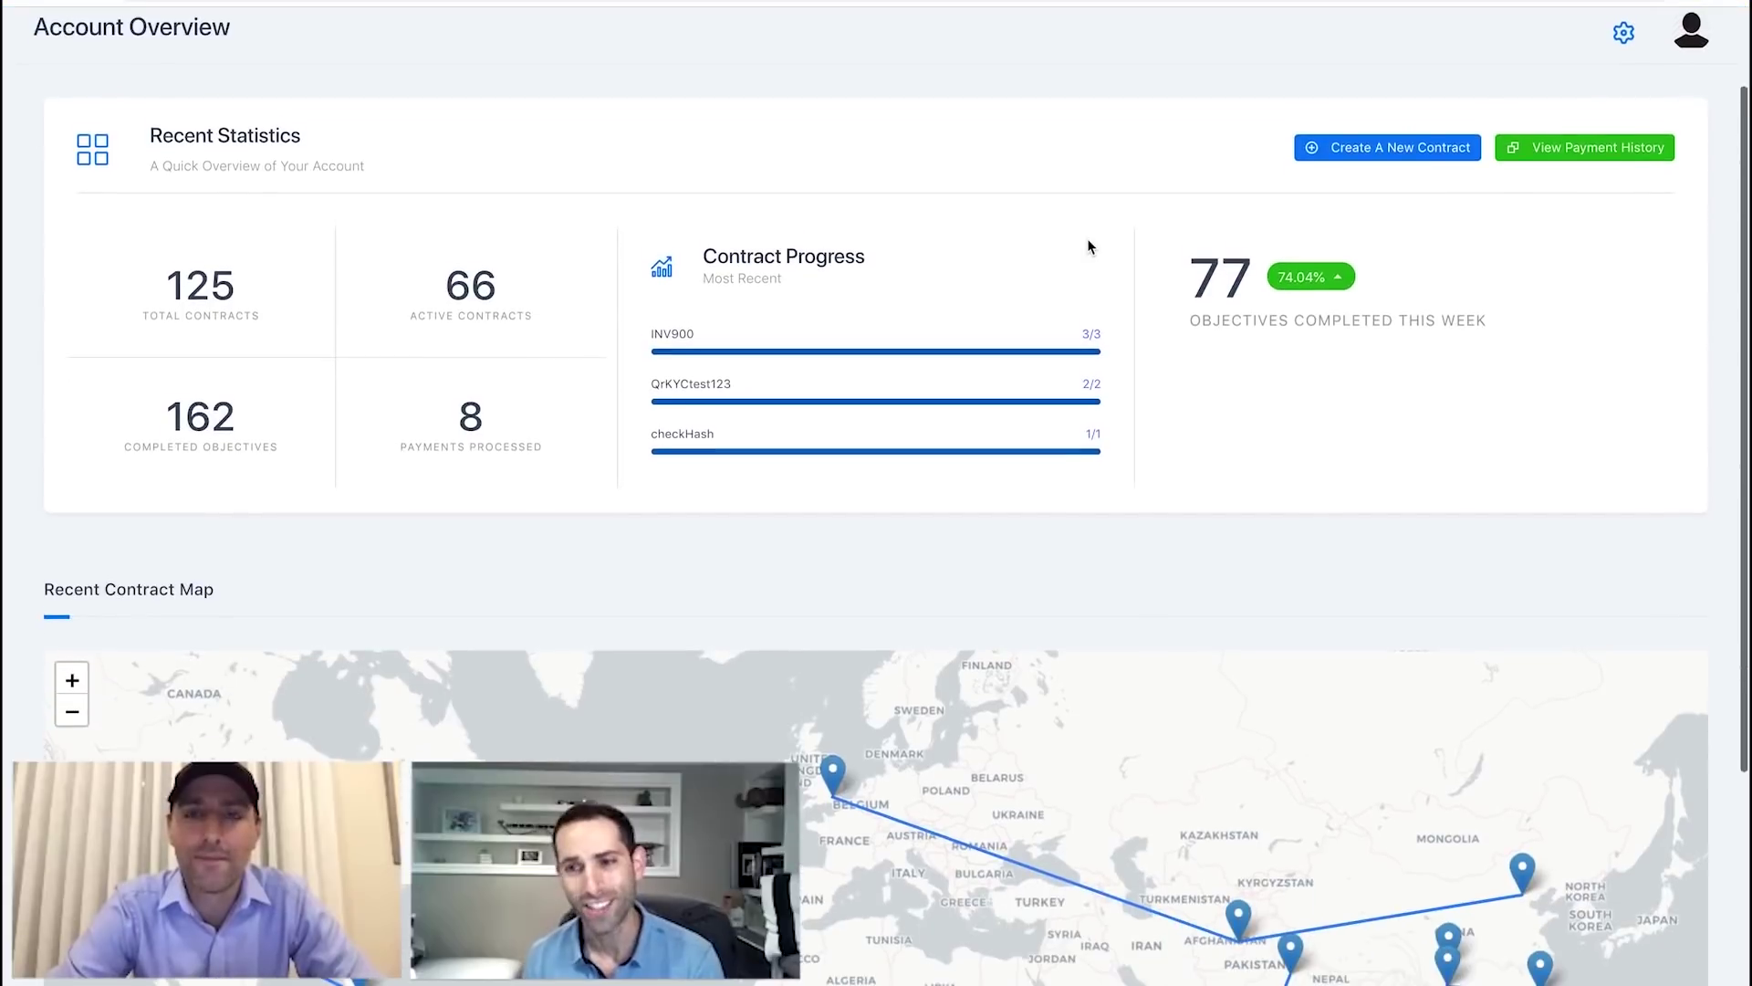
scroll(1088, 244, down, 3)
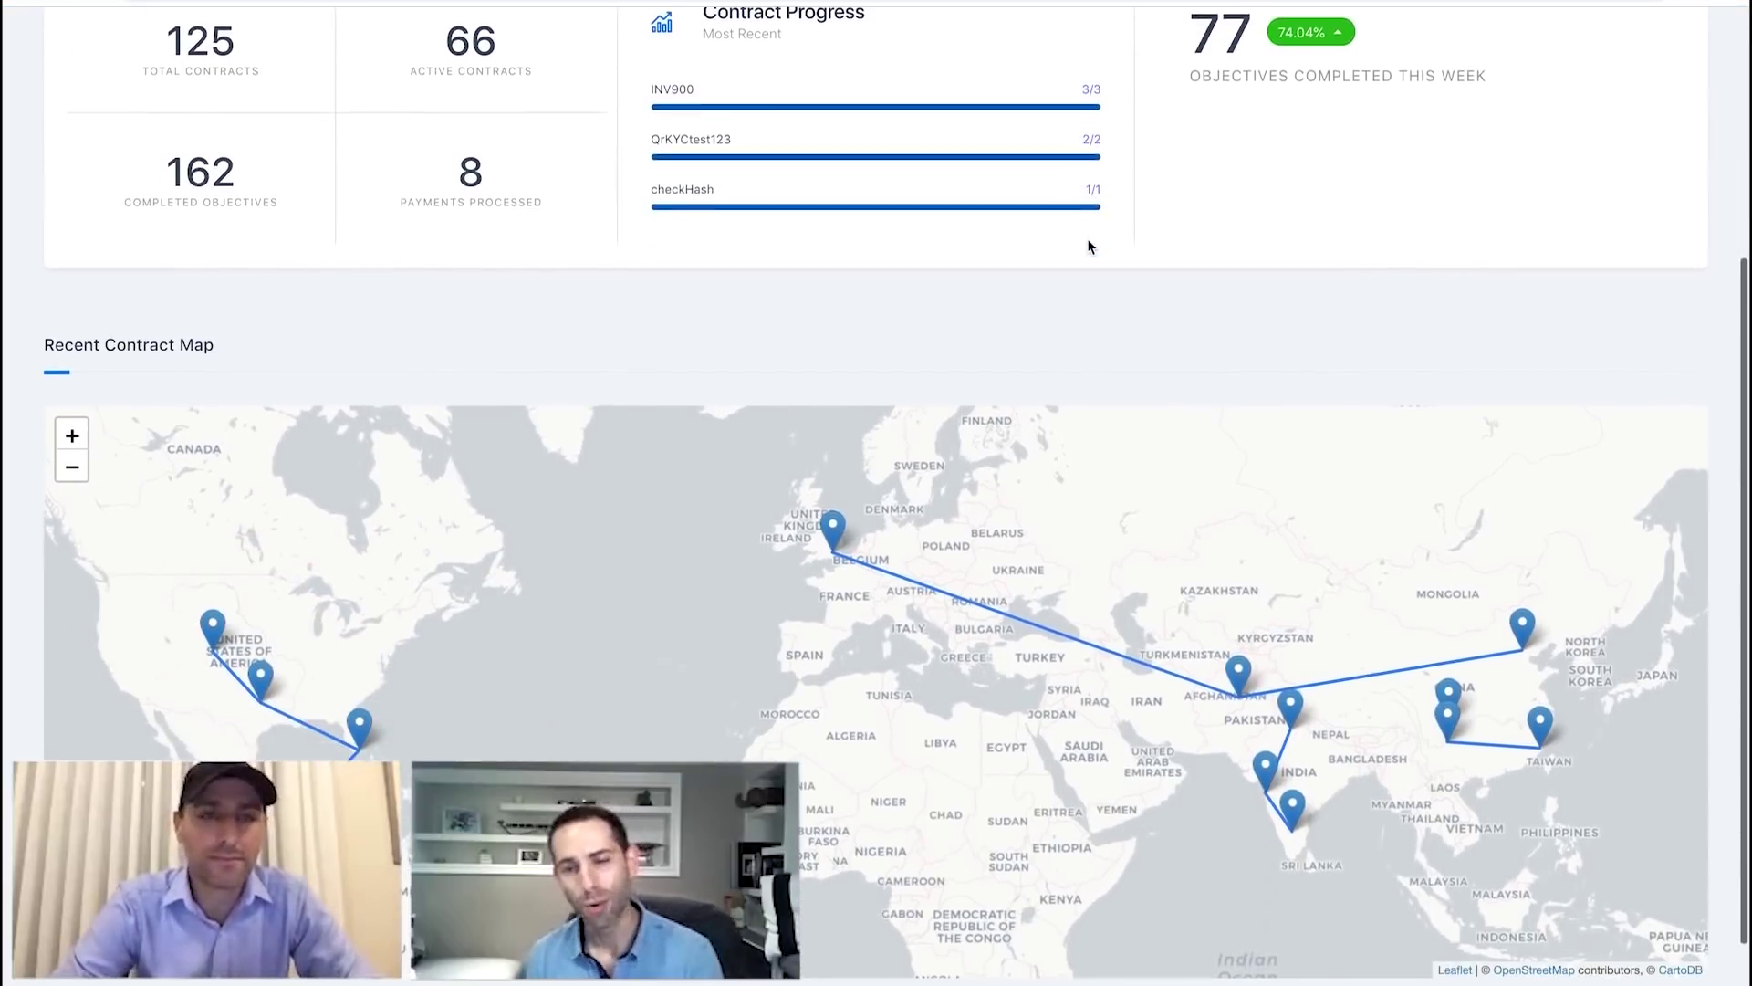
scroll(1088, 246, up, 5)
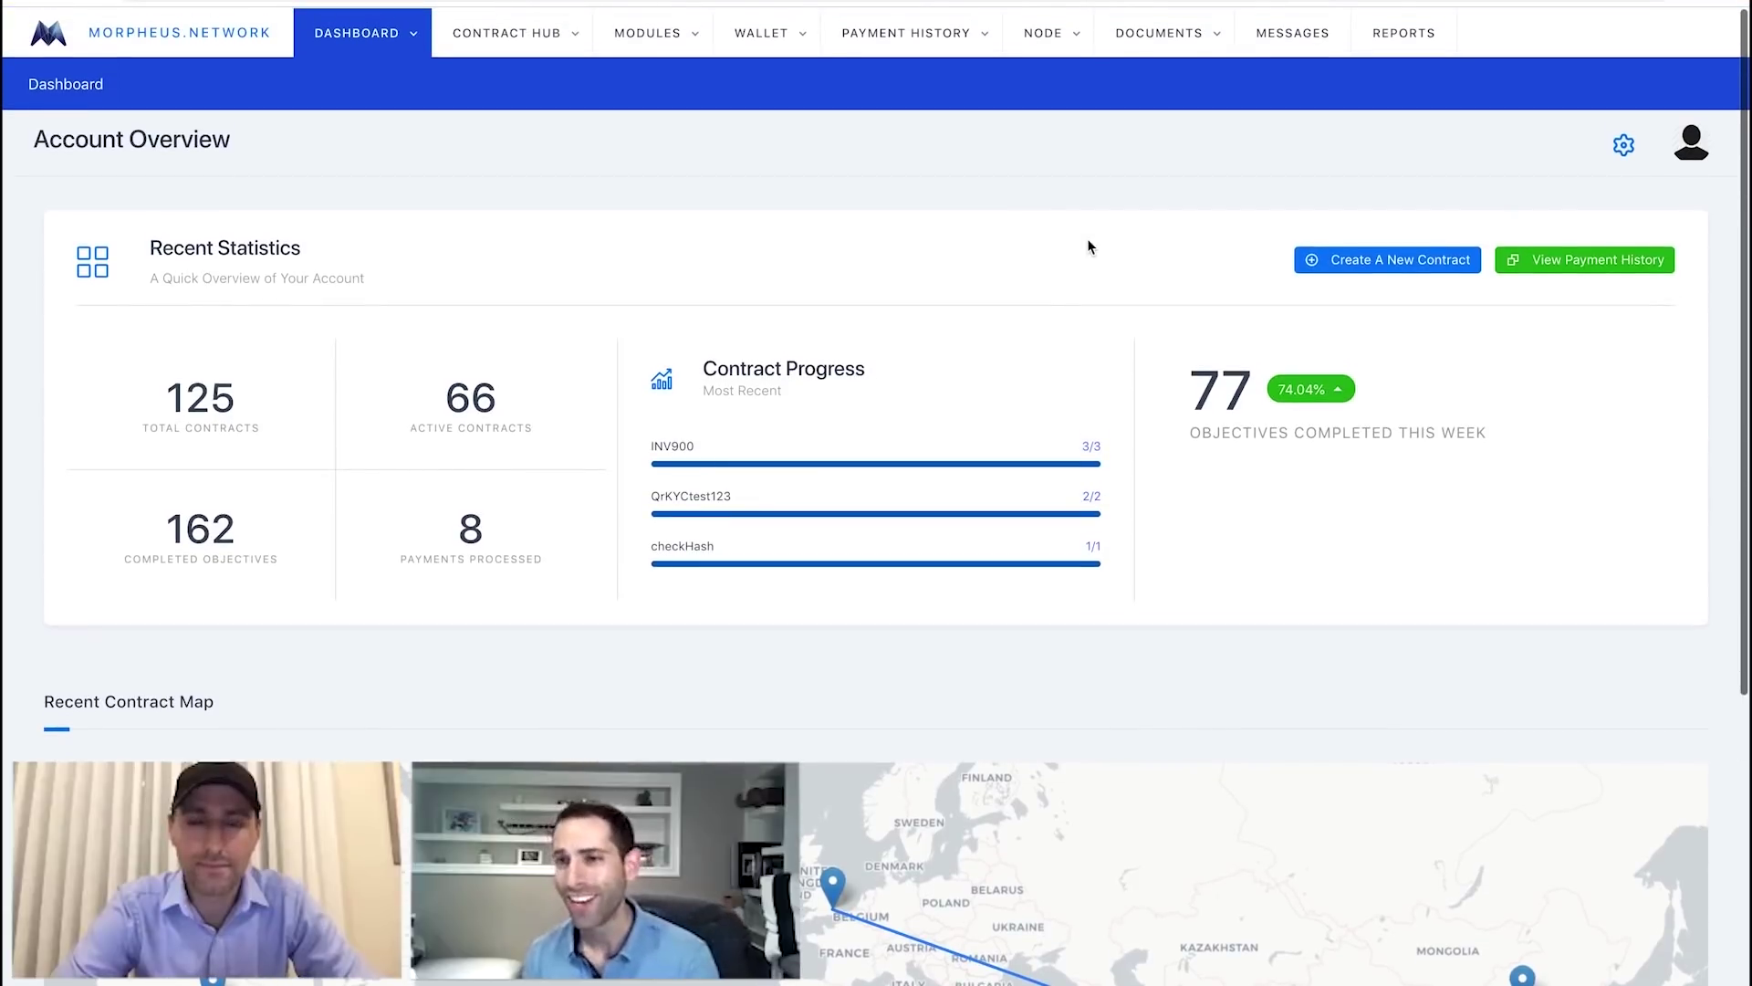
mouse_move(545, 46)
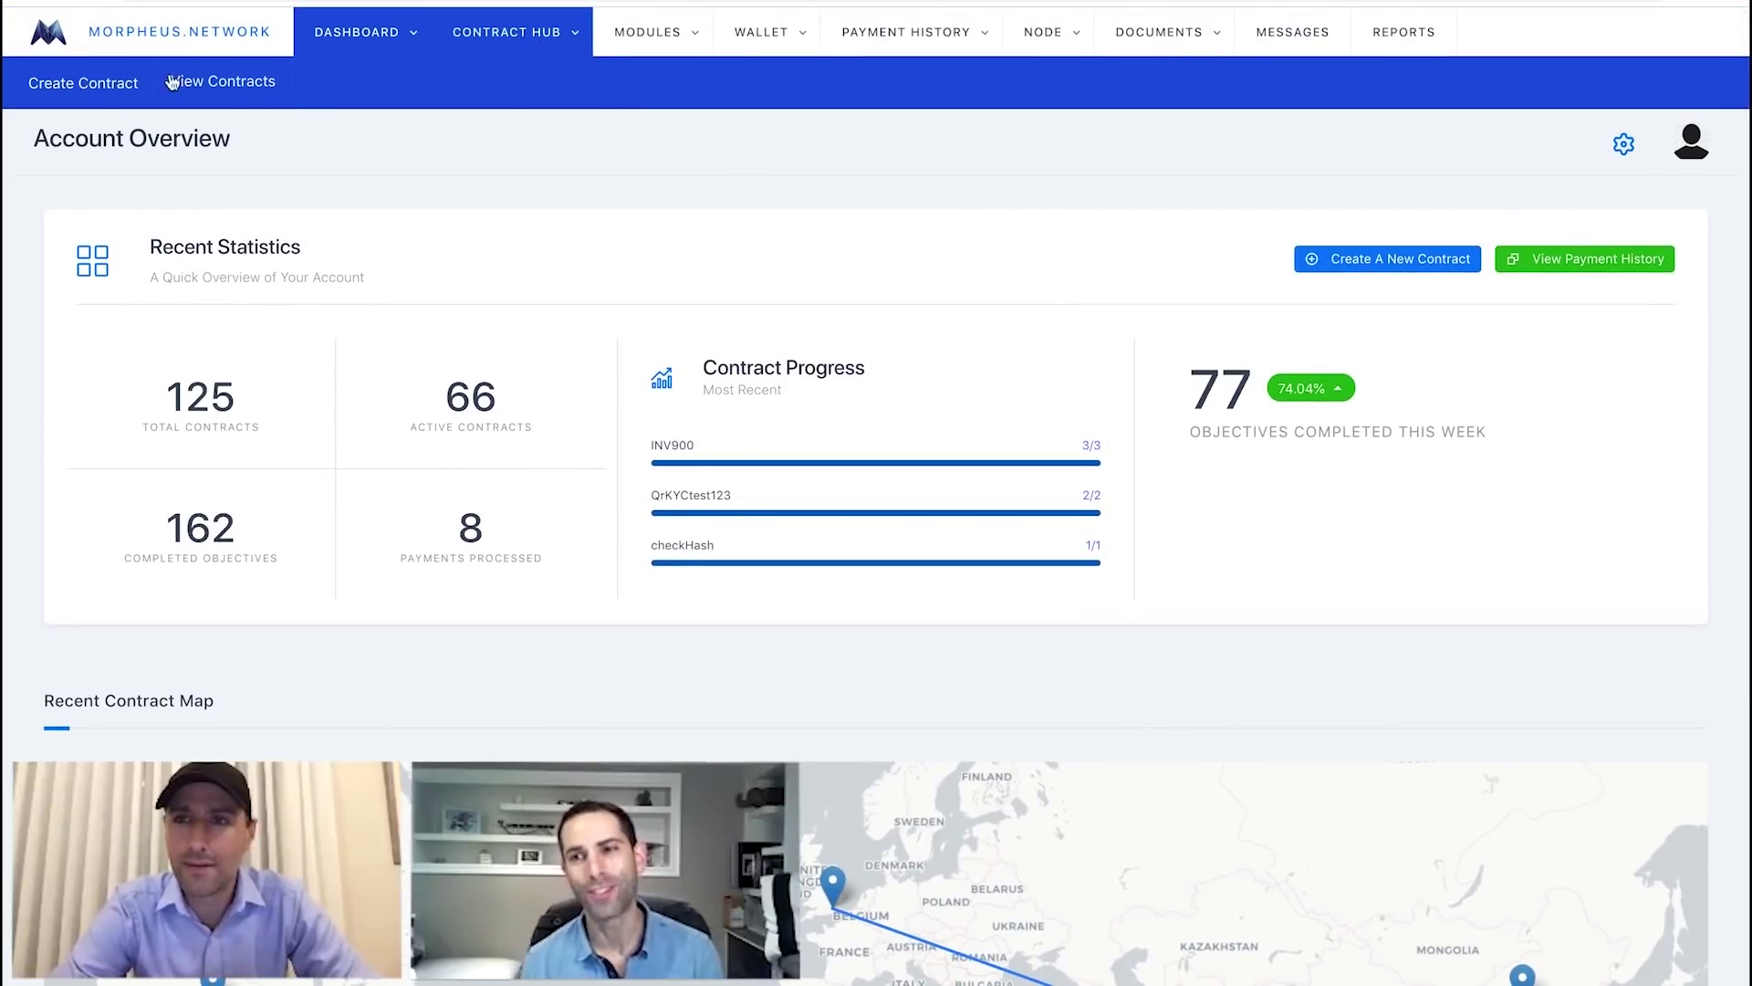
click(84, 91)
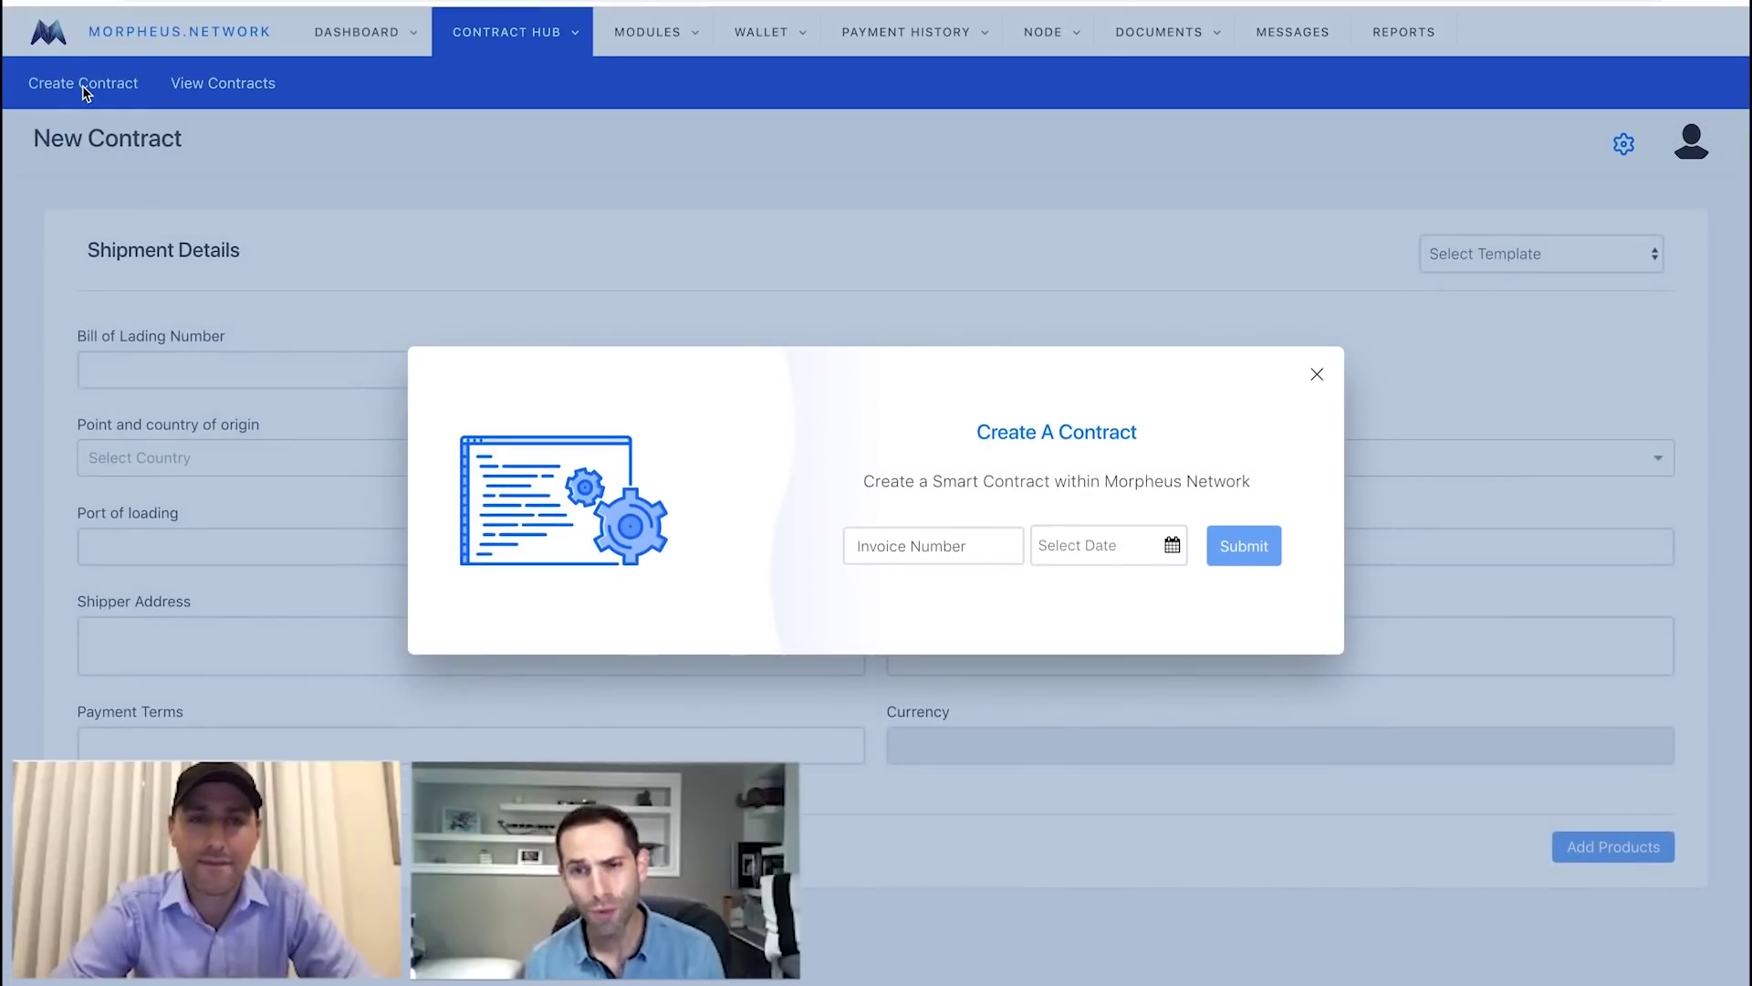
Submit invoice number INV888 with contract date 2 October 2018.
click(903, 538)
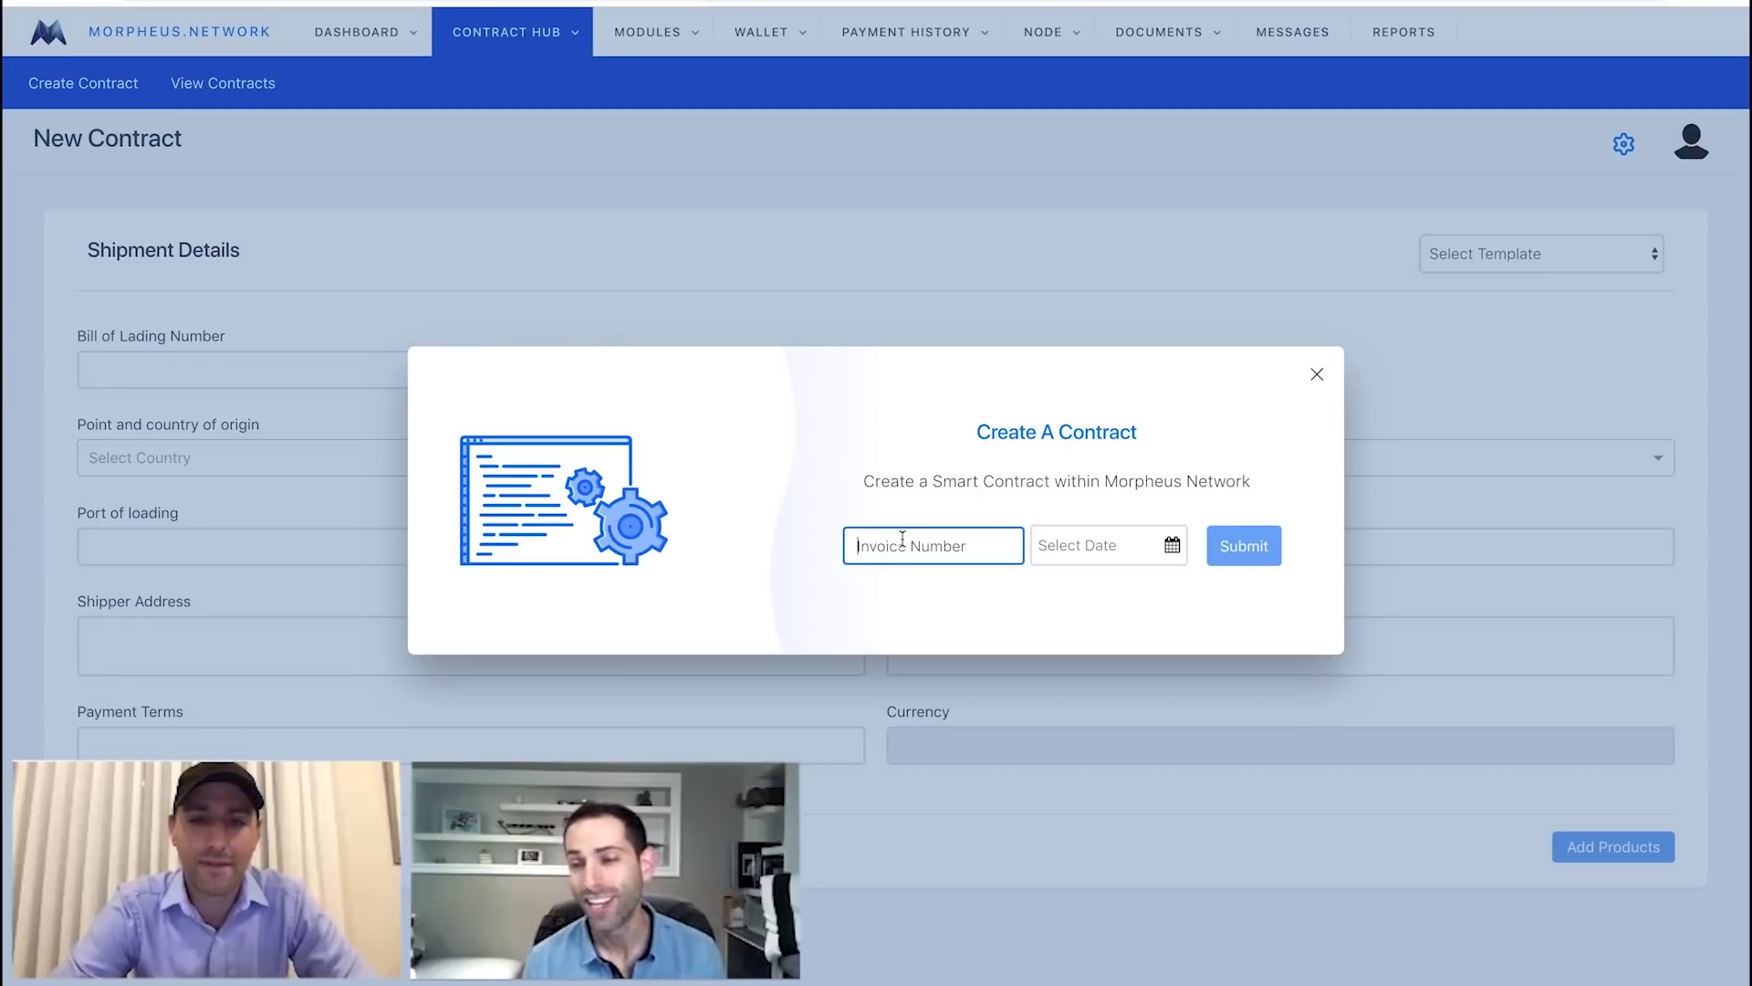
text(INV88)
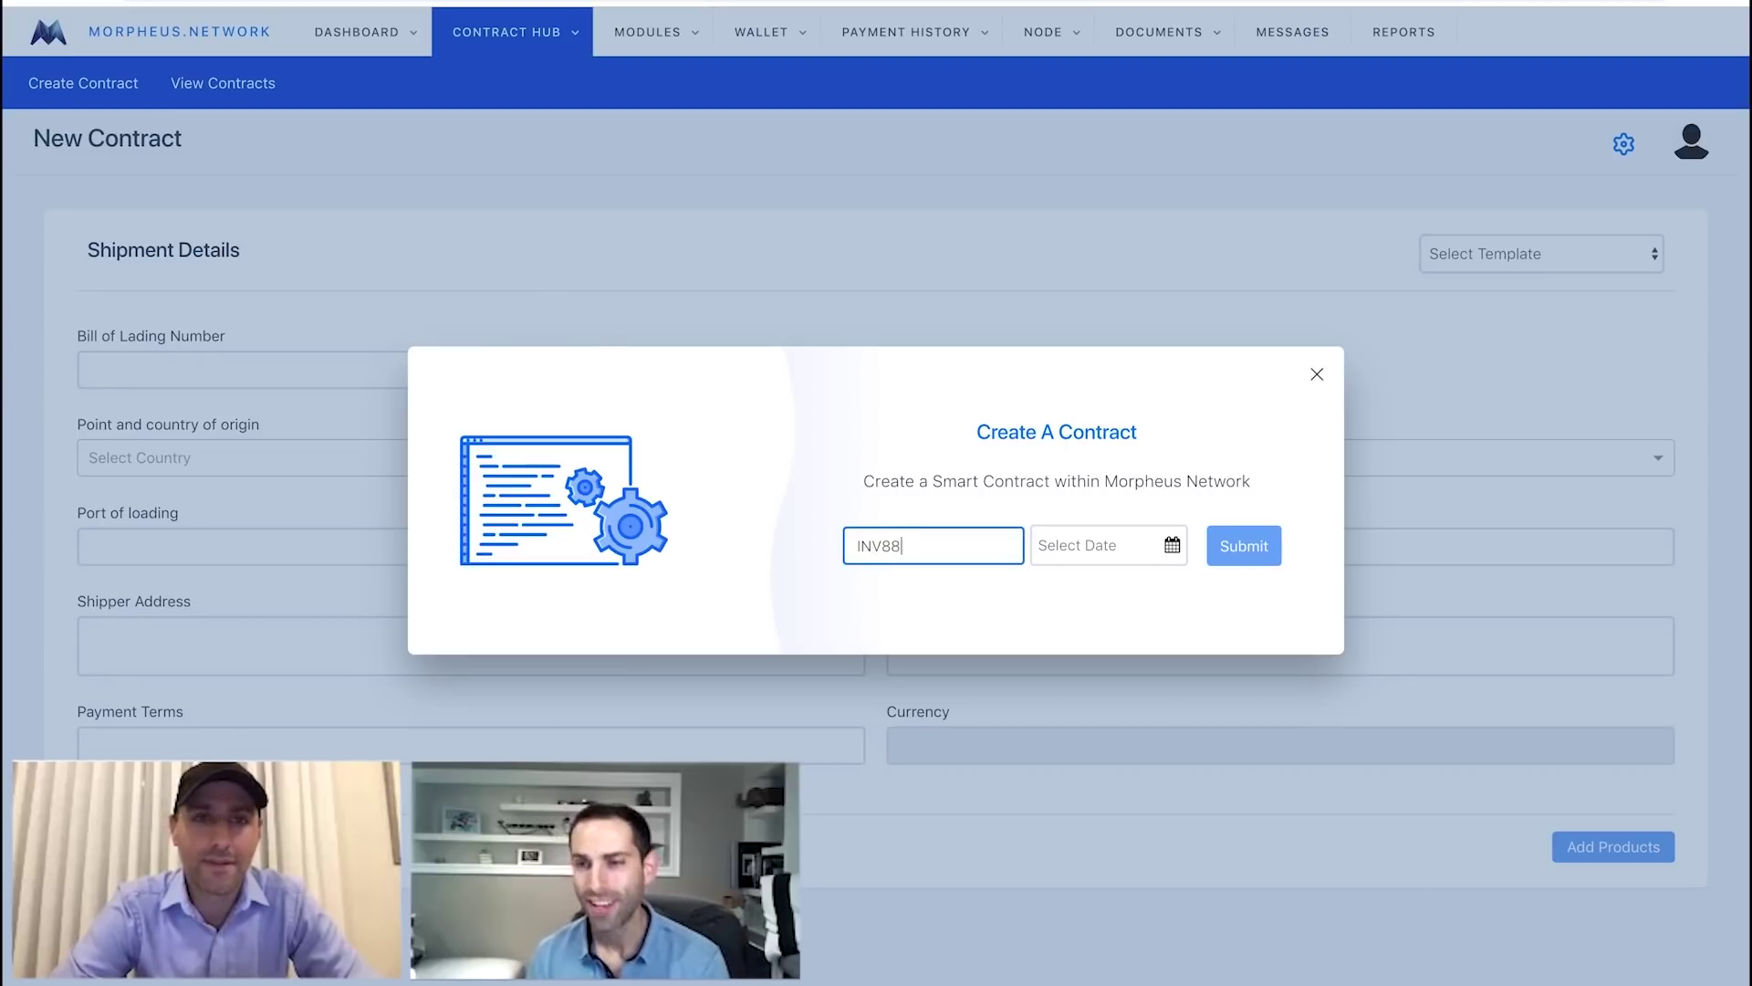
text(8)
click(1172, 546)
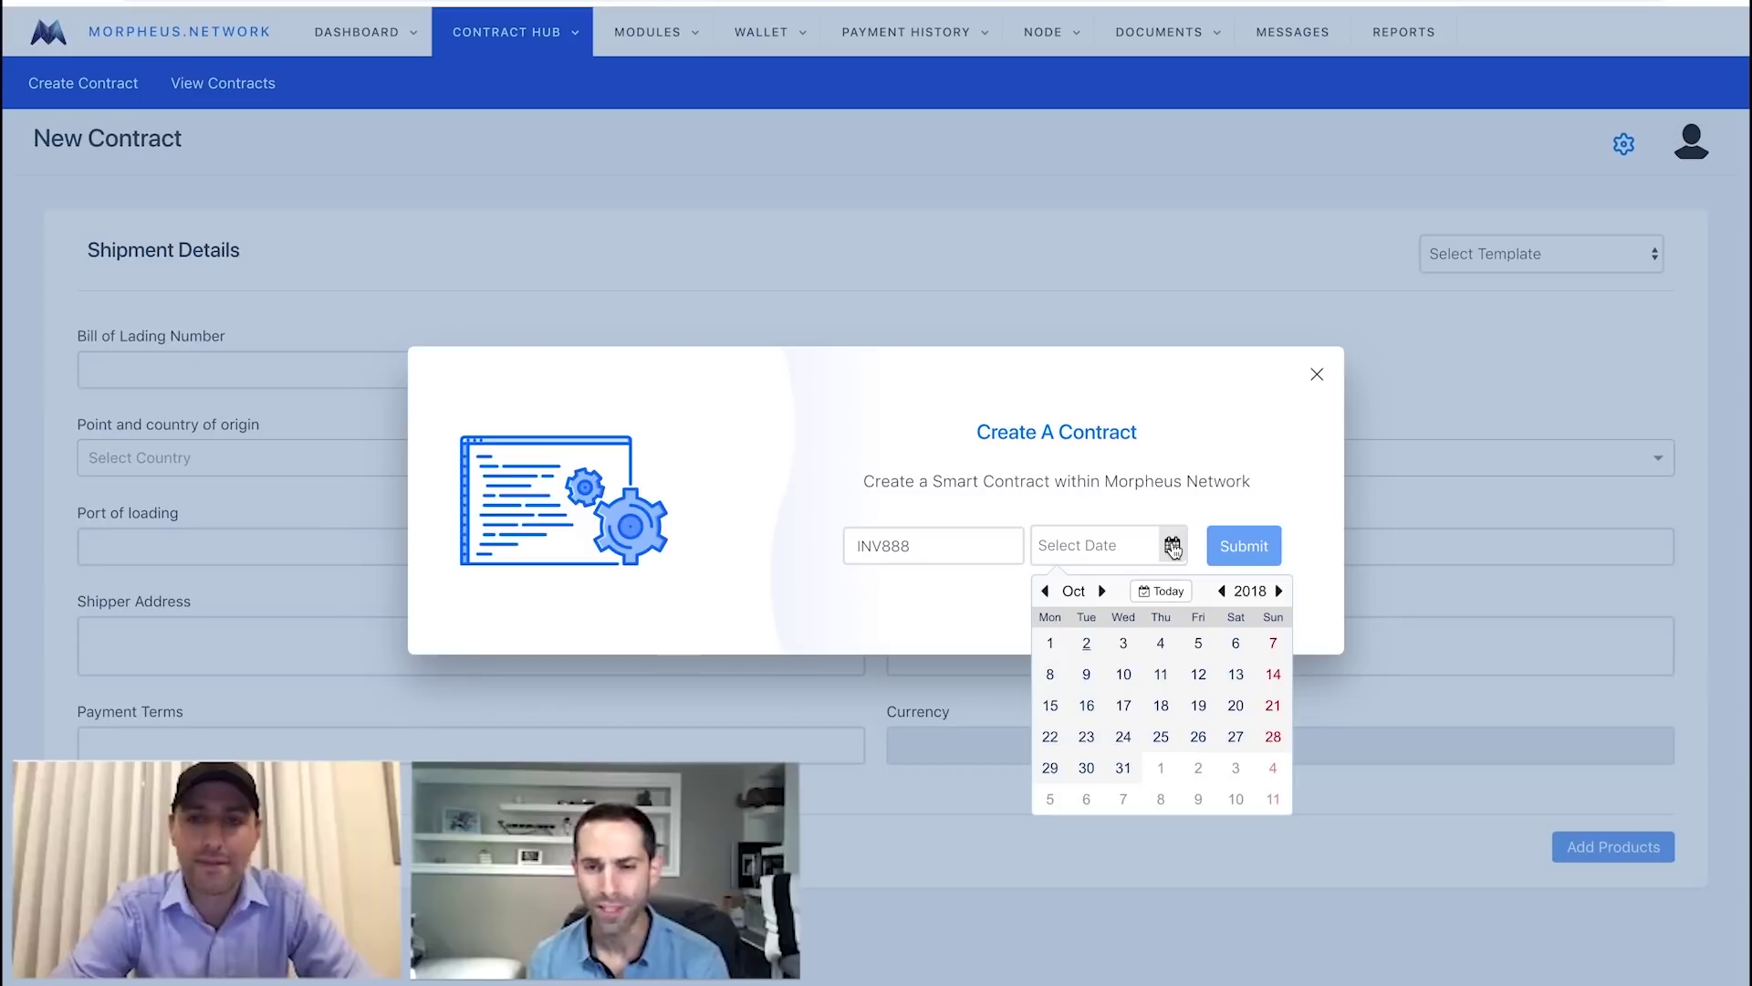
click(1088, 640)
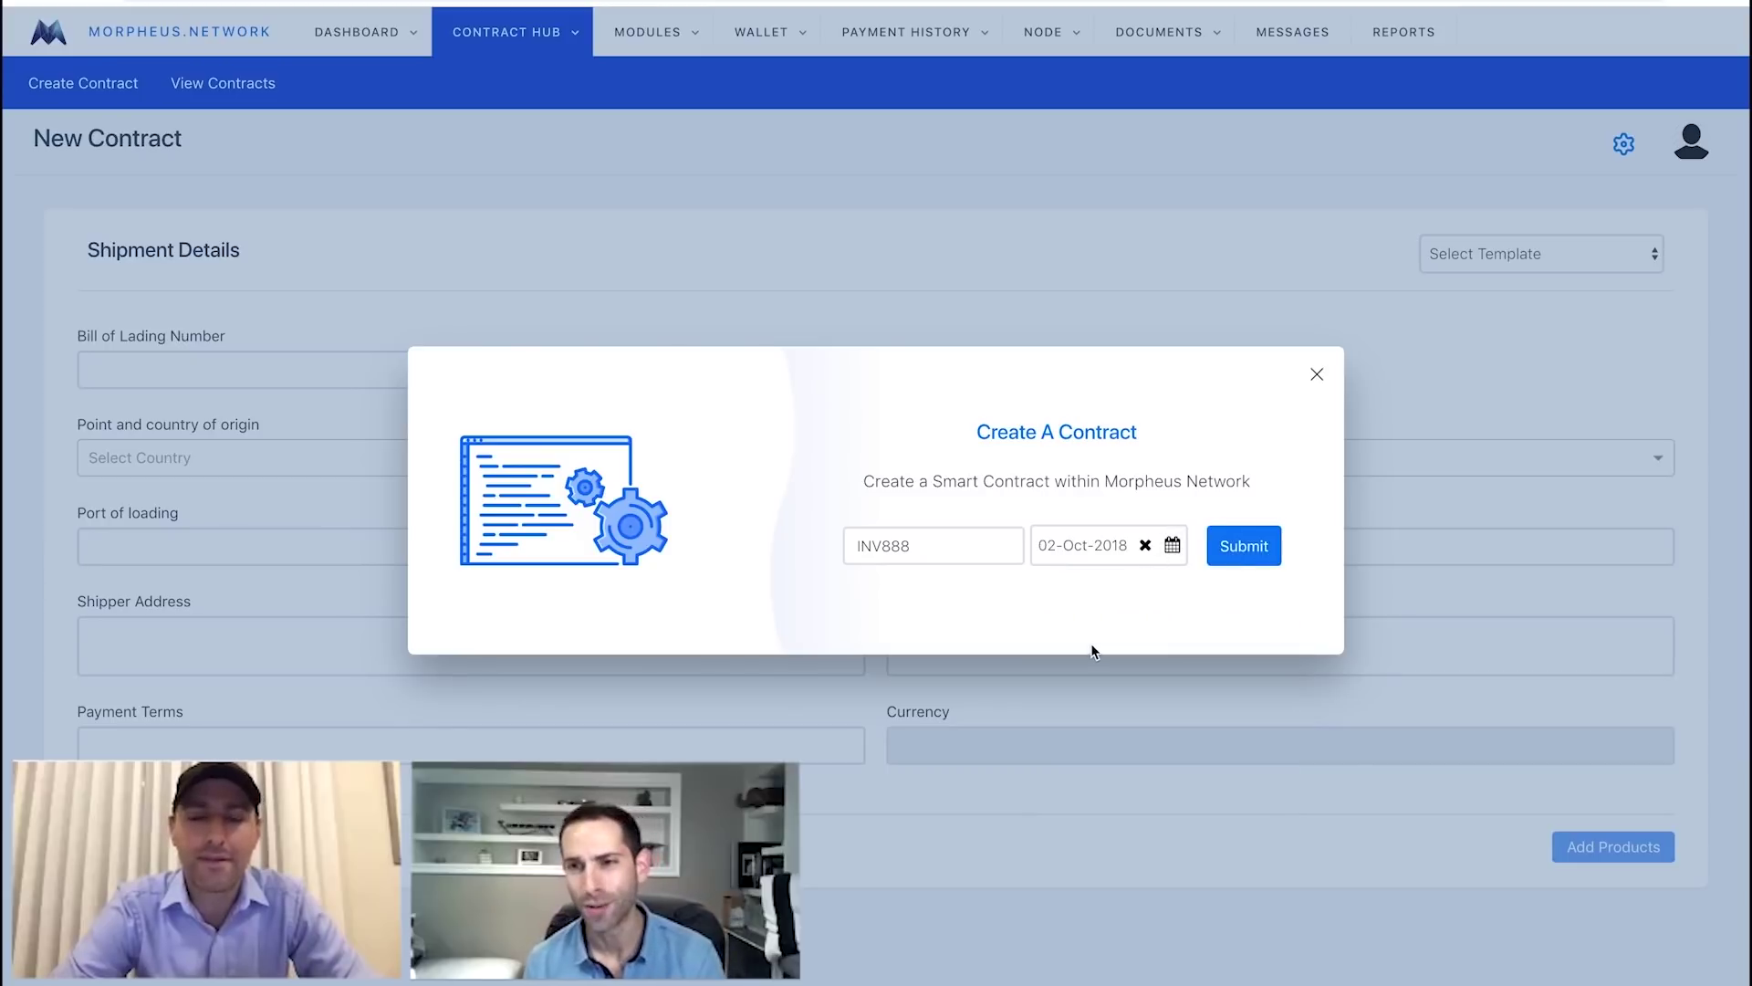
click(1245, 553)
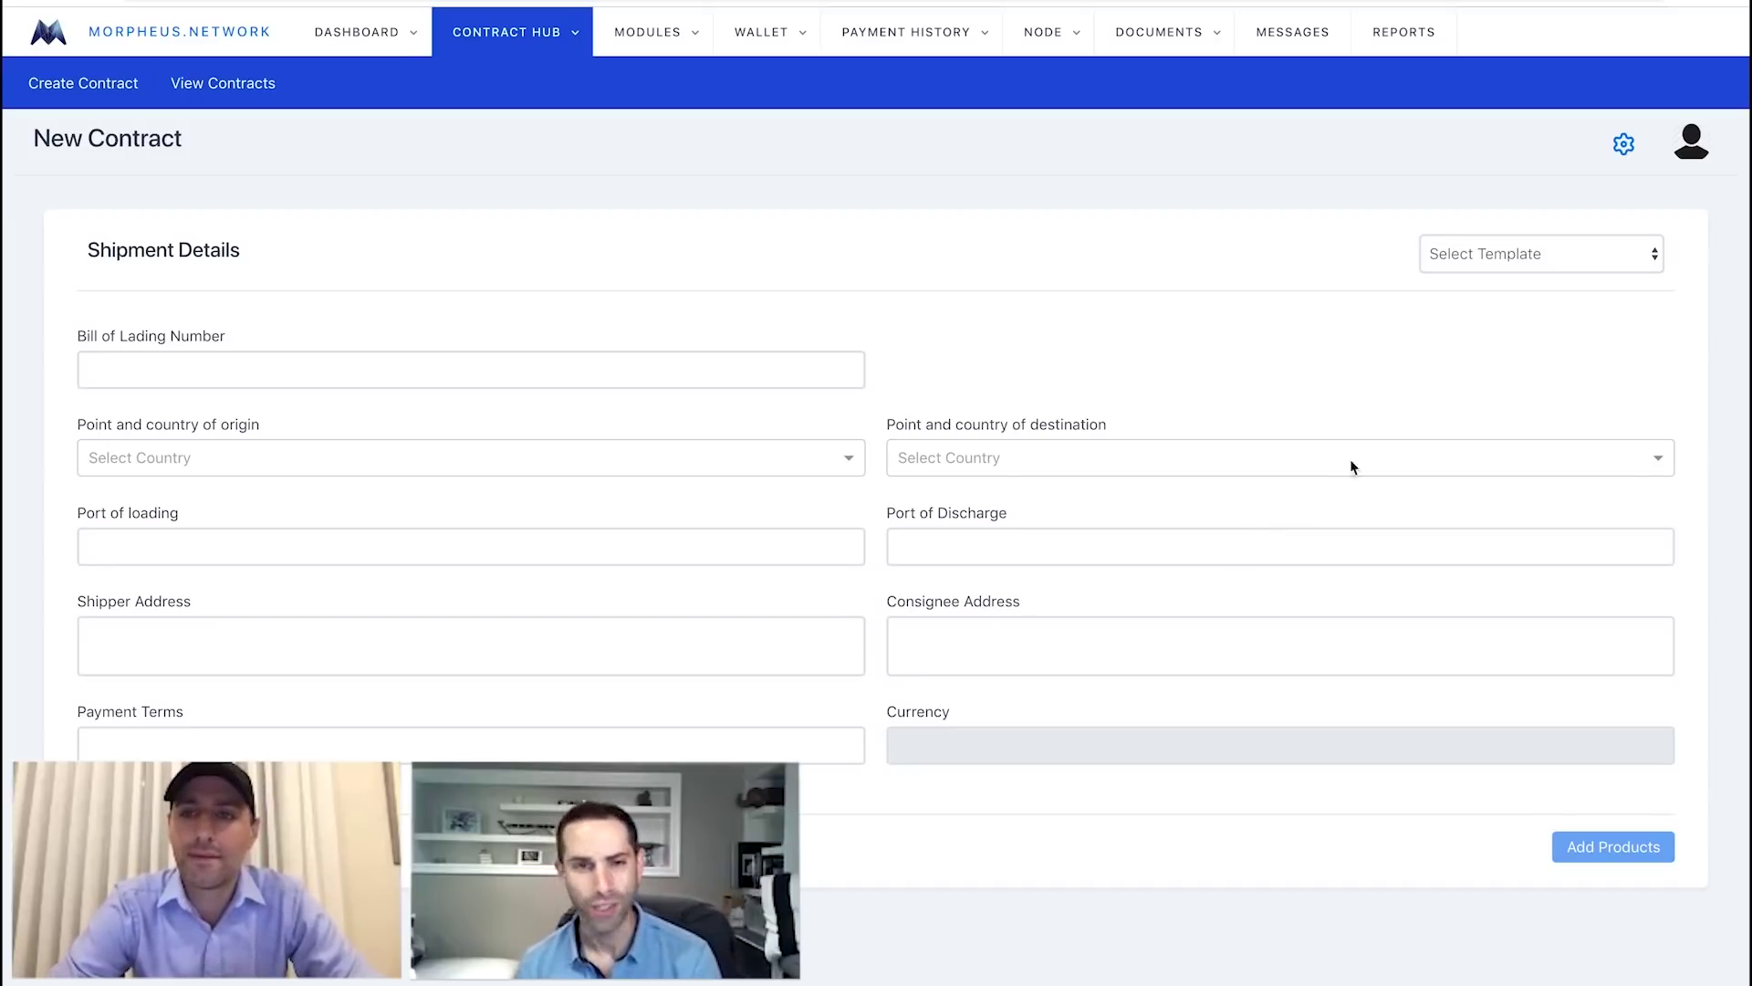
Fill shipment details from template Sample 1, change quantity from 4 to 8, and save.
click(1535, 261)
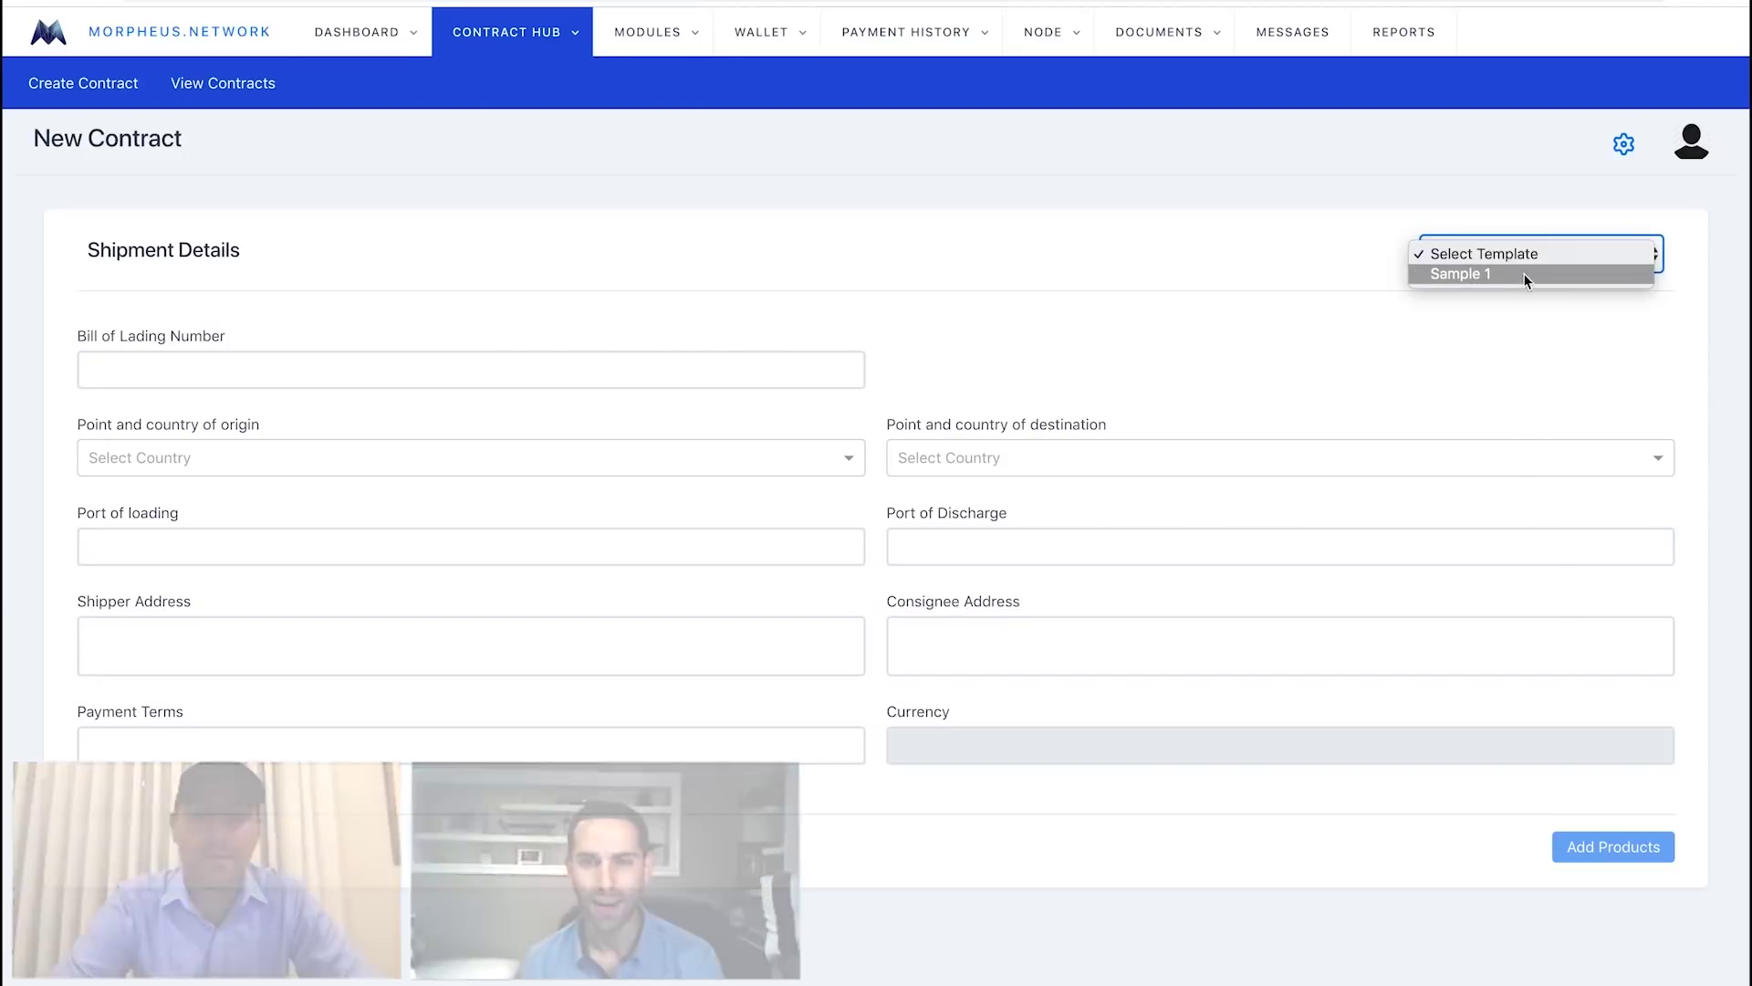
click(1522, 275)
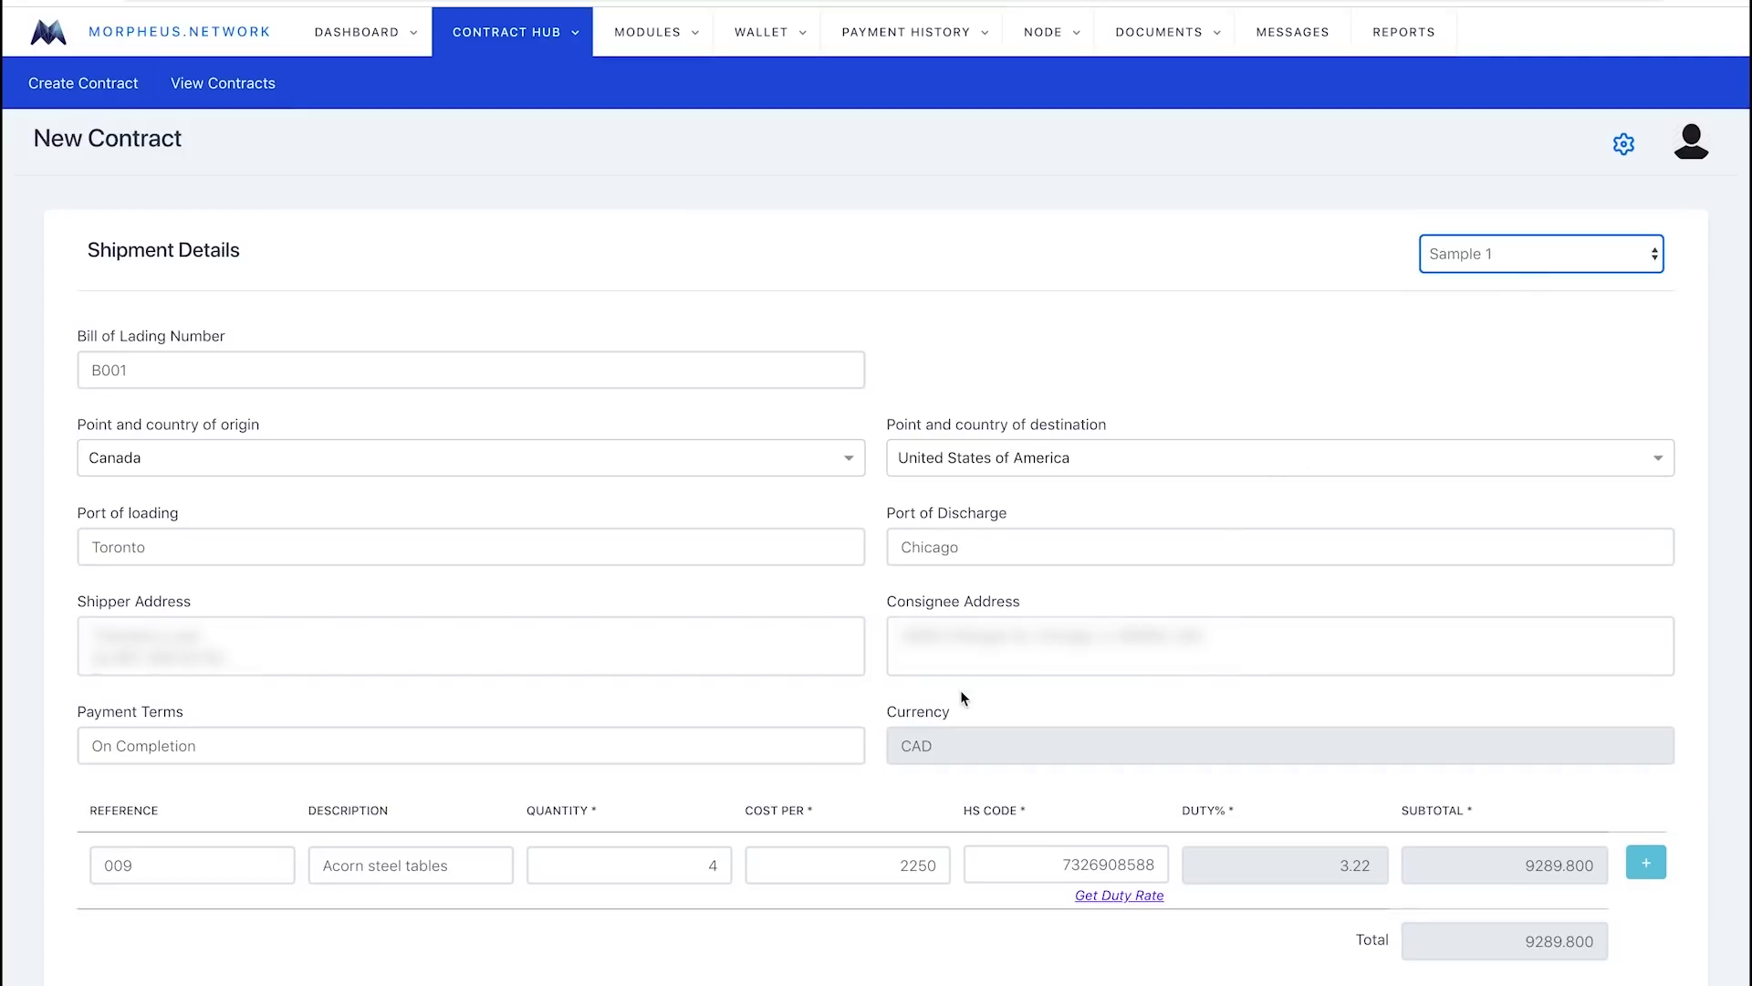
click(698, 860)
drag(698, 860, 727, 860)
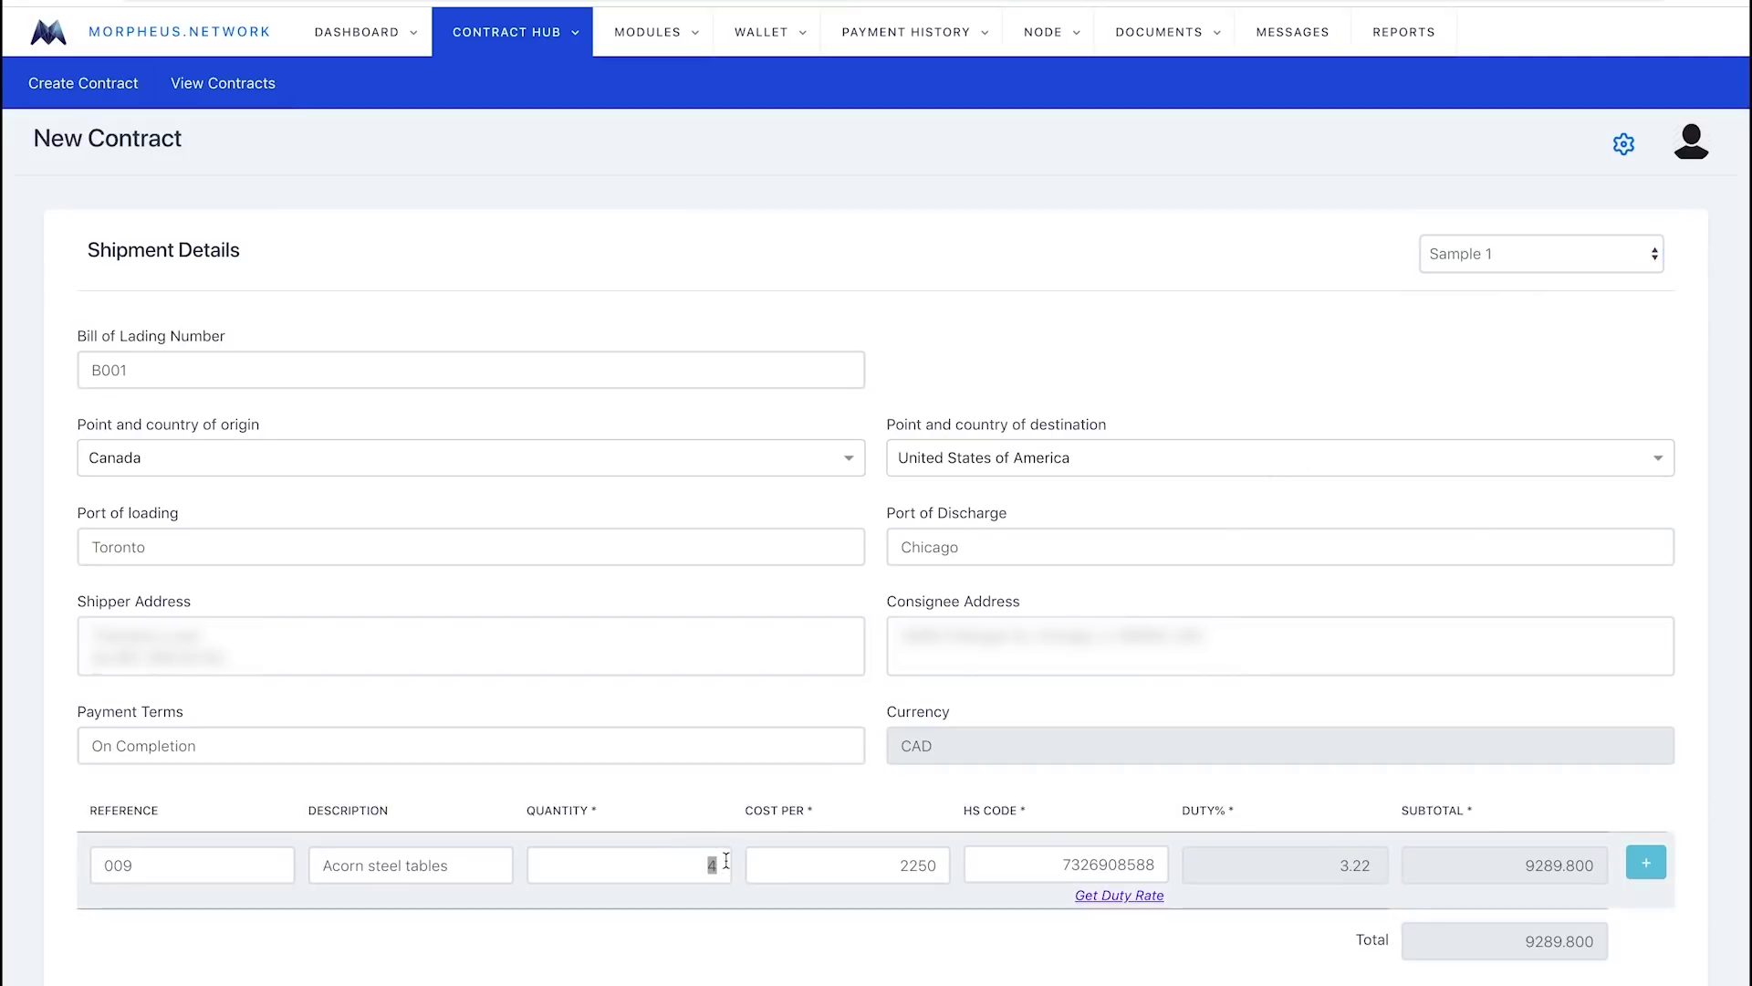
key(Tab)
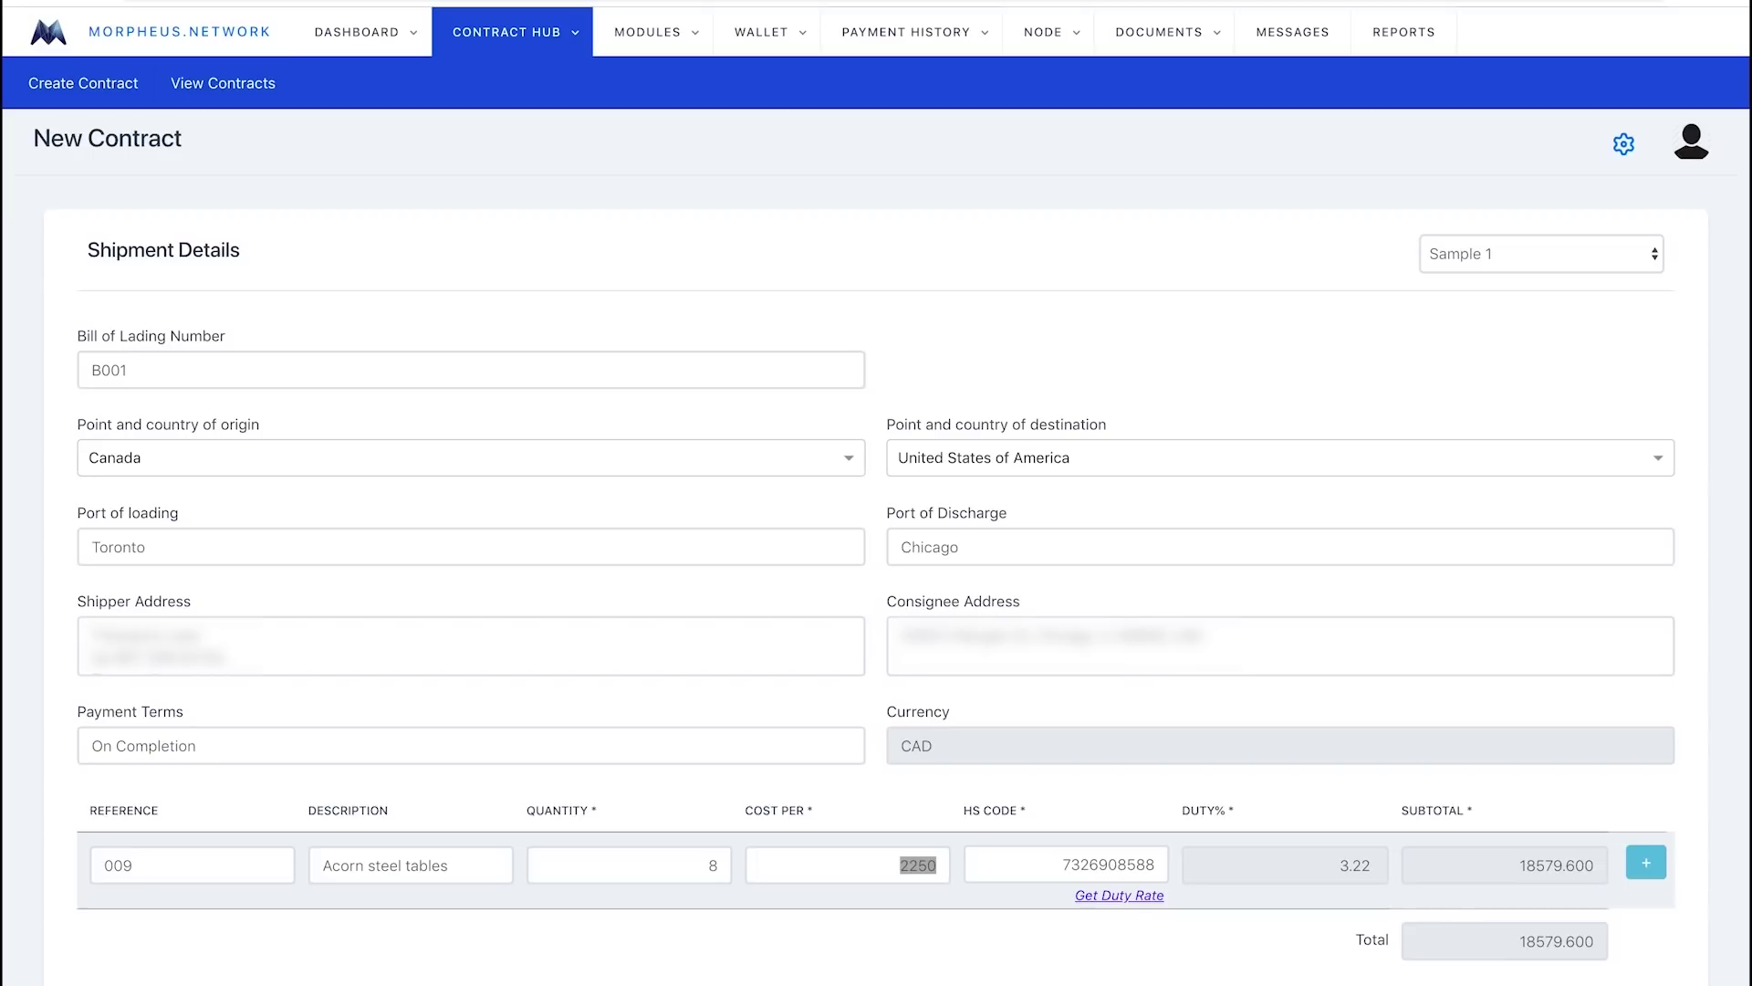
scroll(727, 861, down, 3)
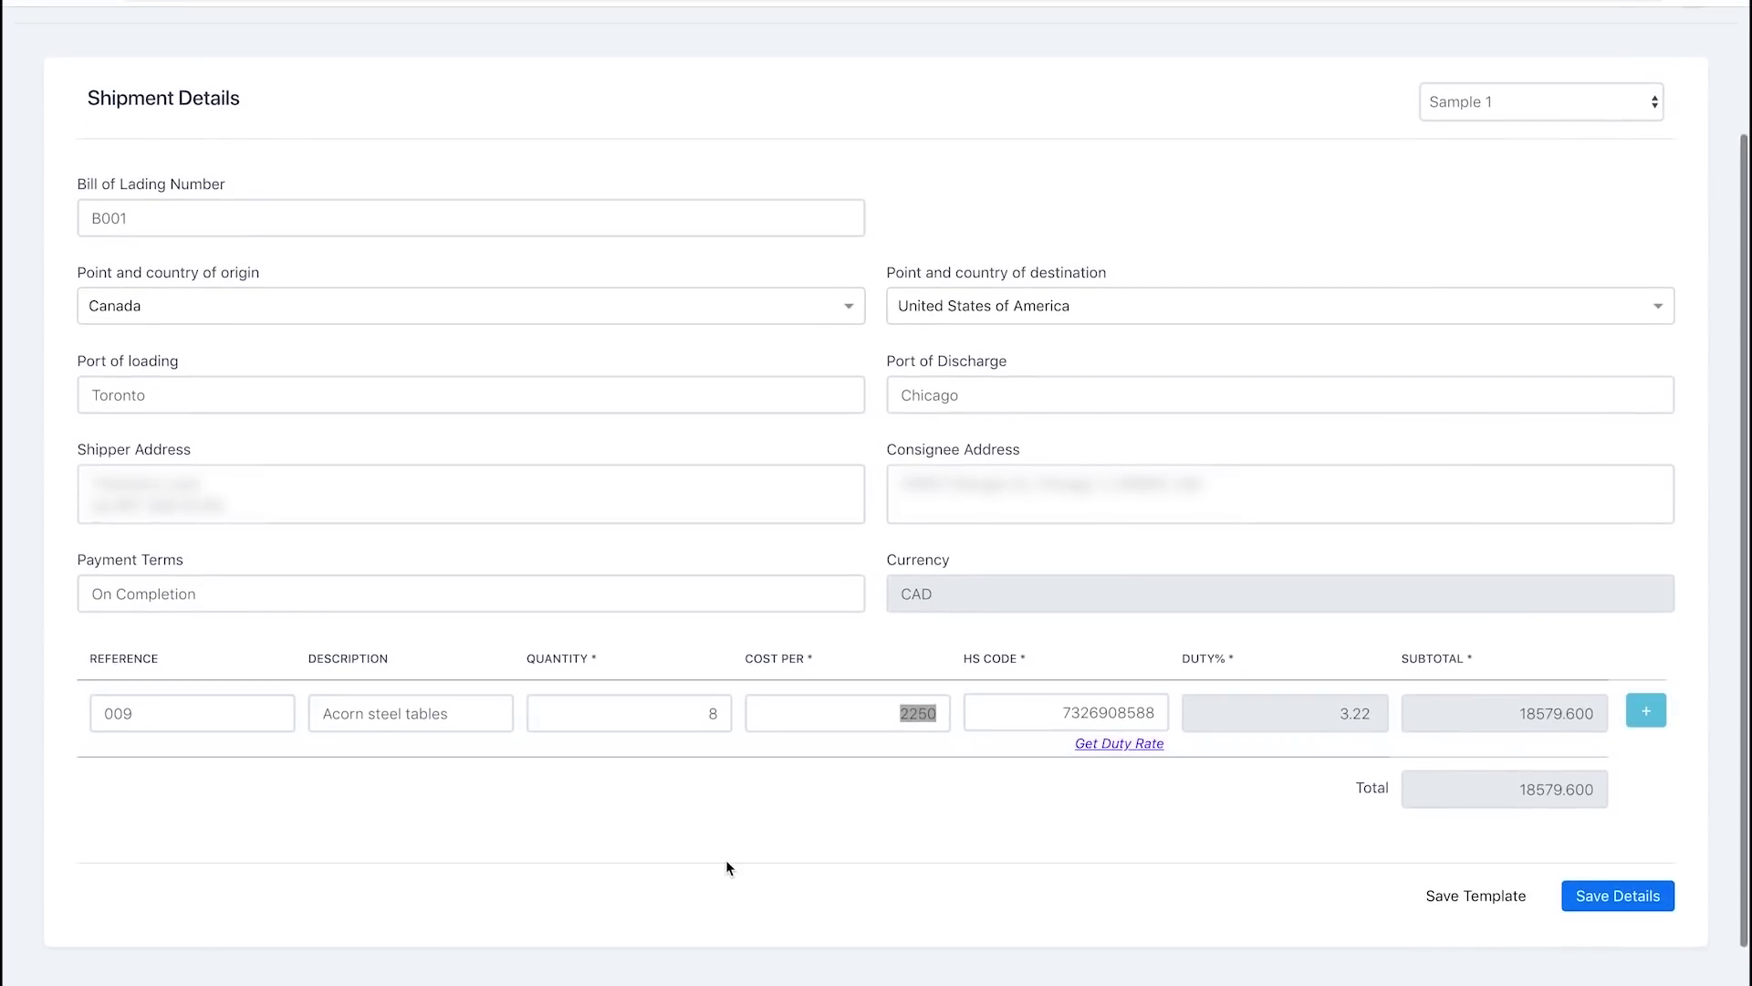
click(727, 862)
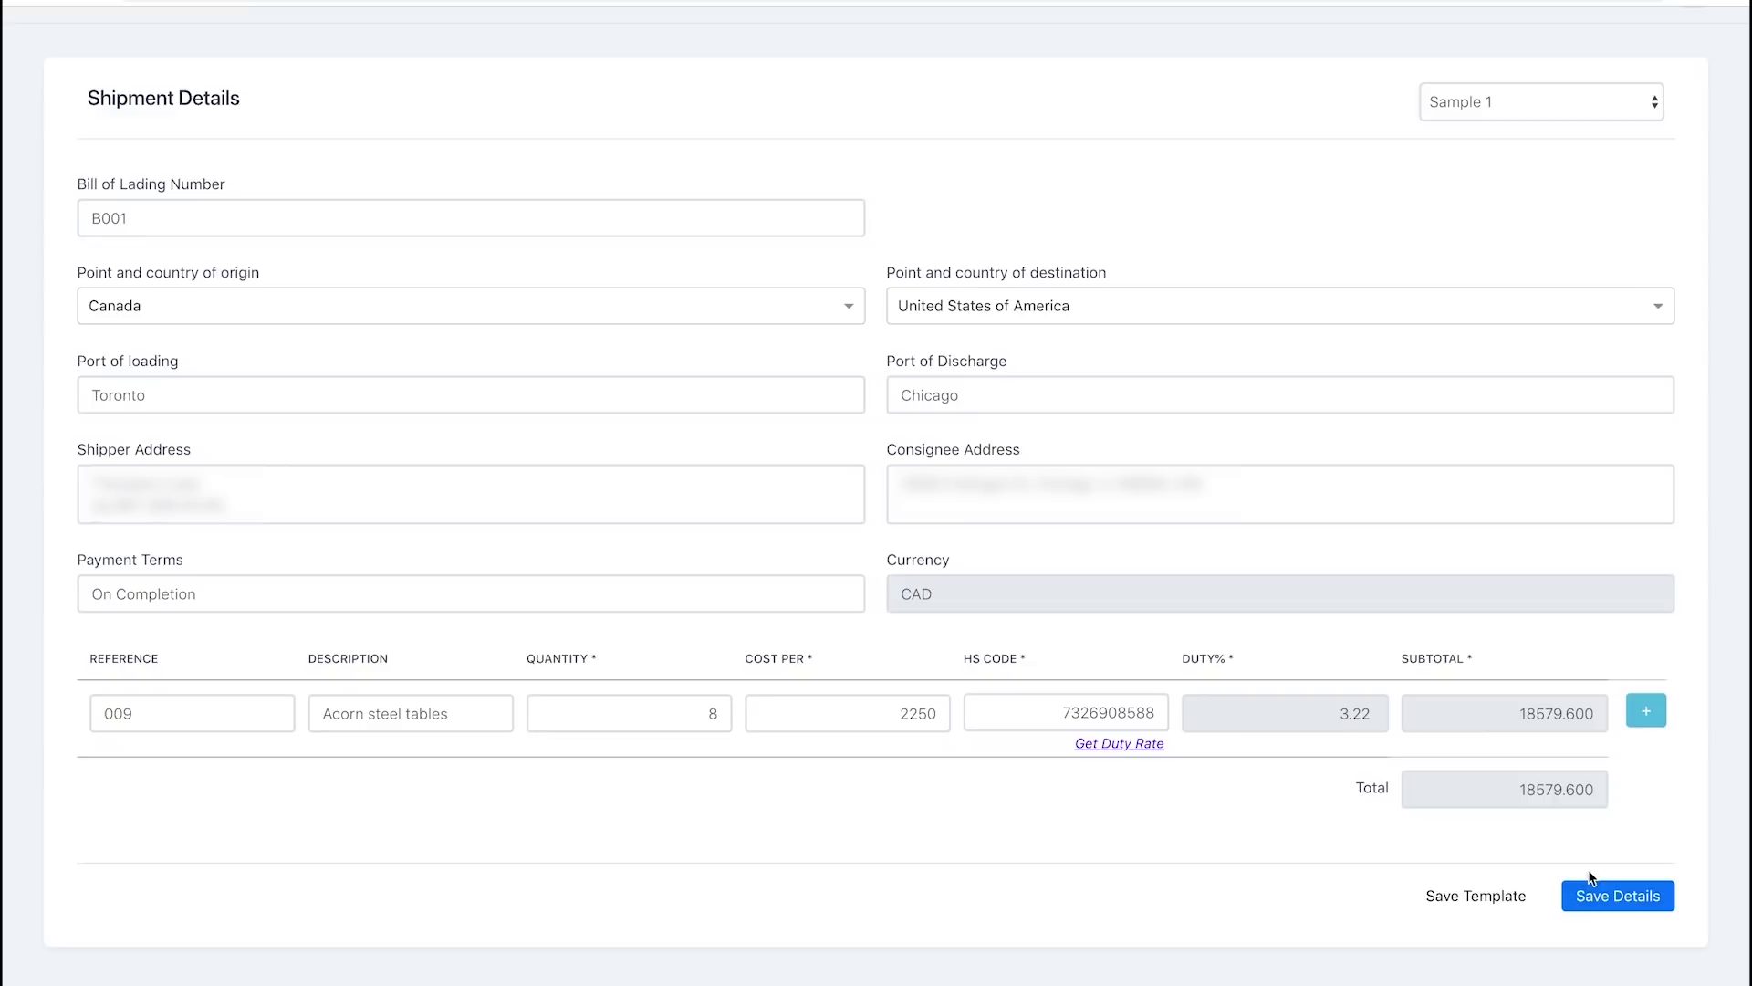
click(1620, 897)
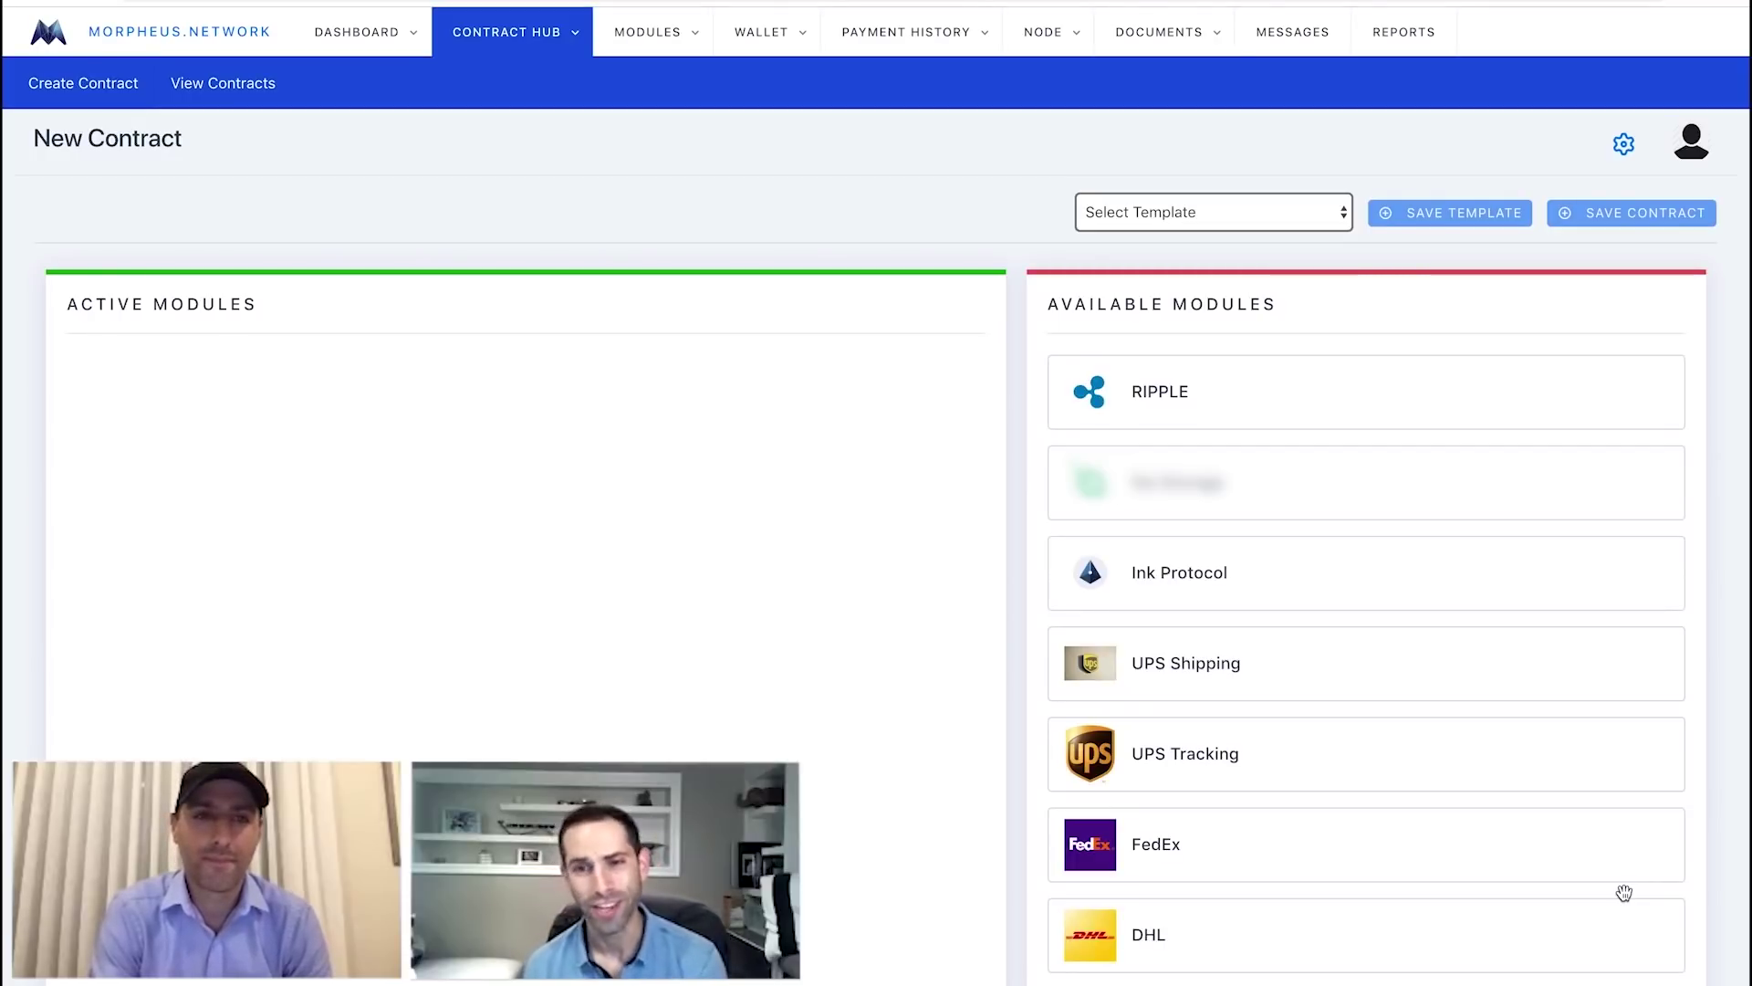
Drag the QR code scanner module into Active Modules.
scroll(1624, 892, down, 5)
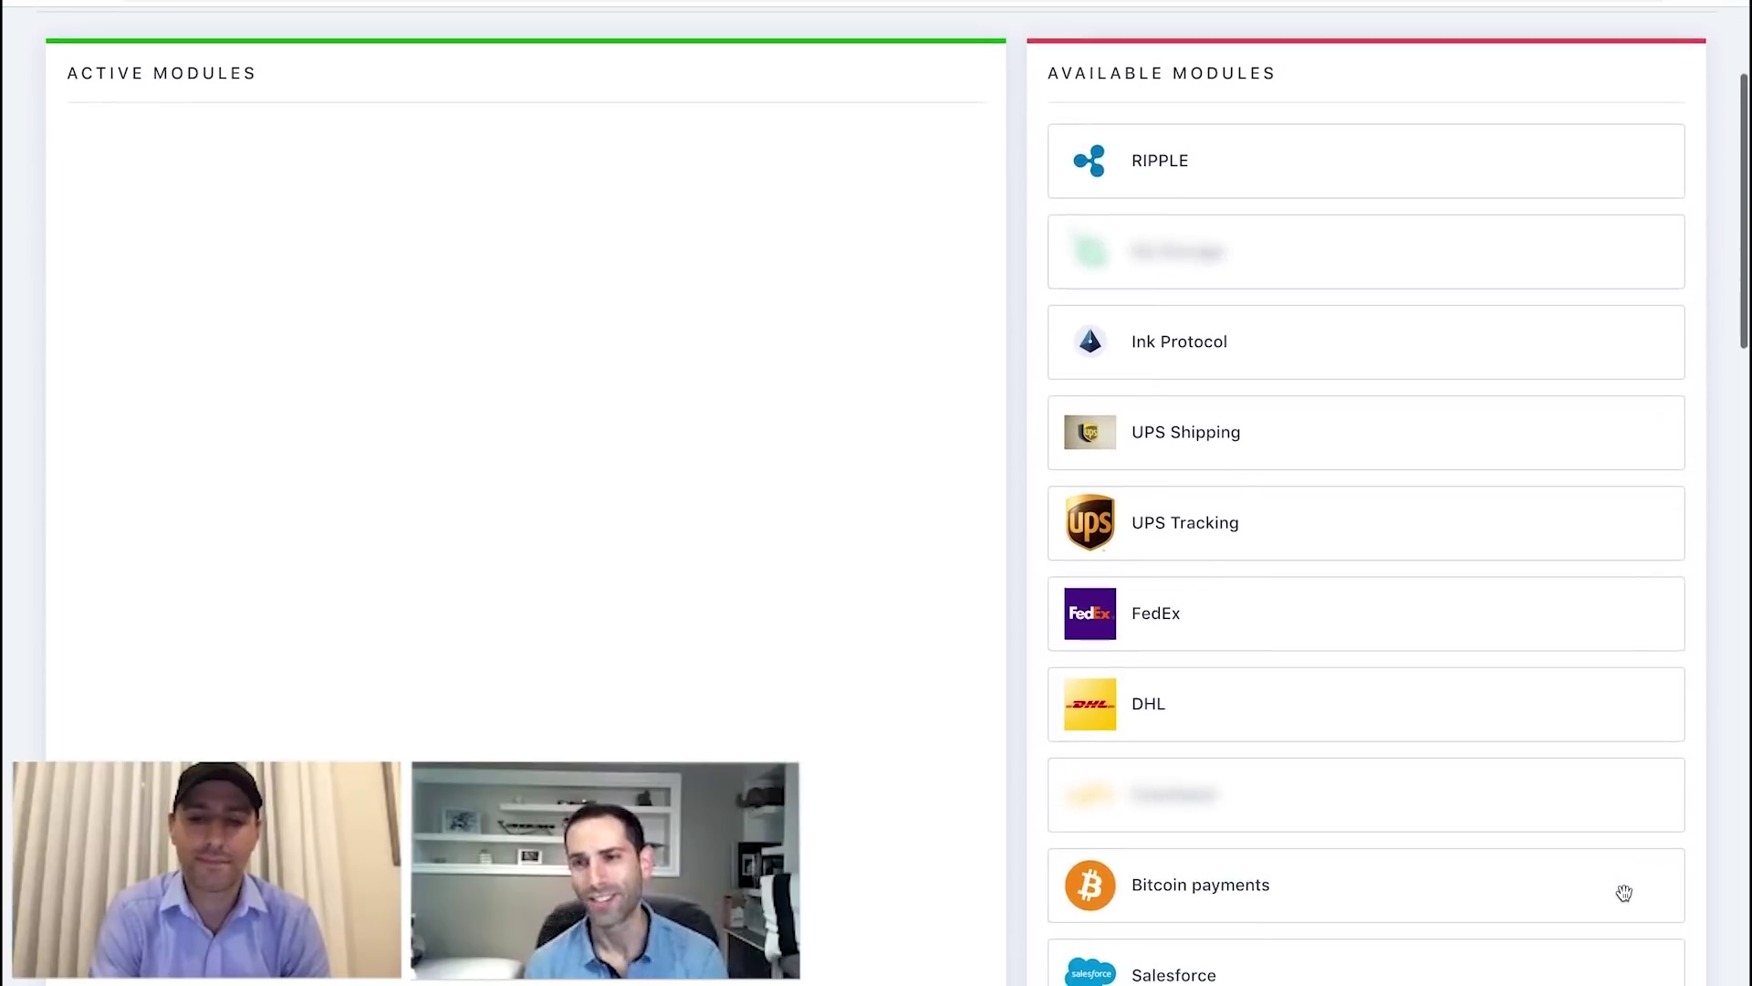
scroll(1624, 892, down, 7)
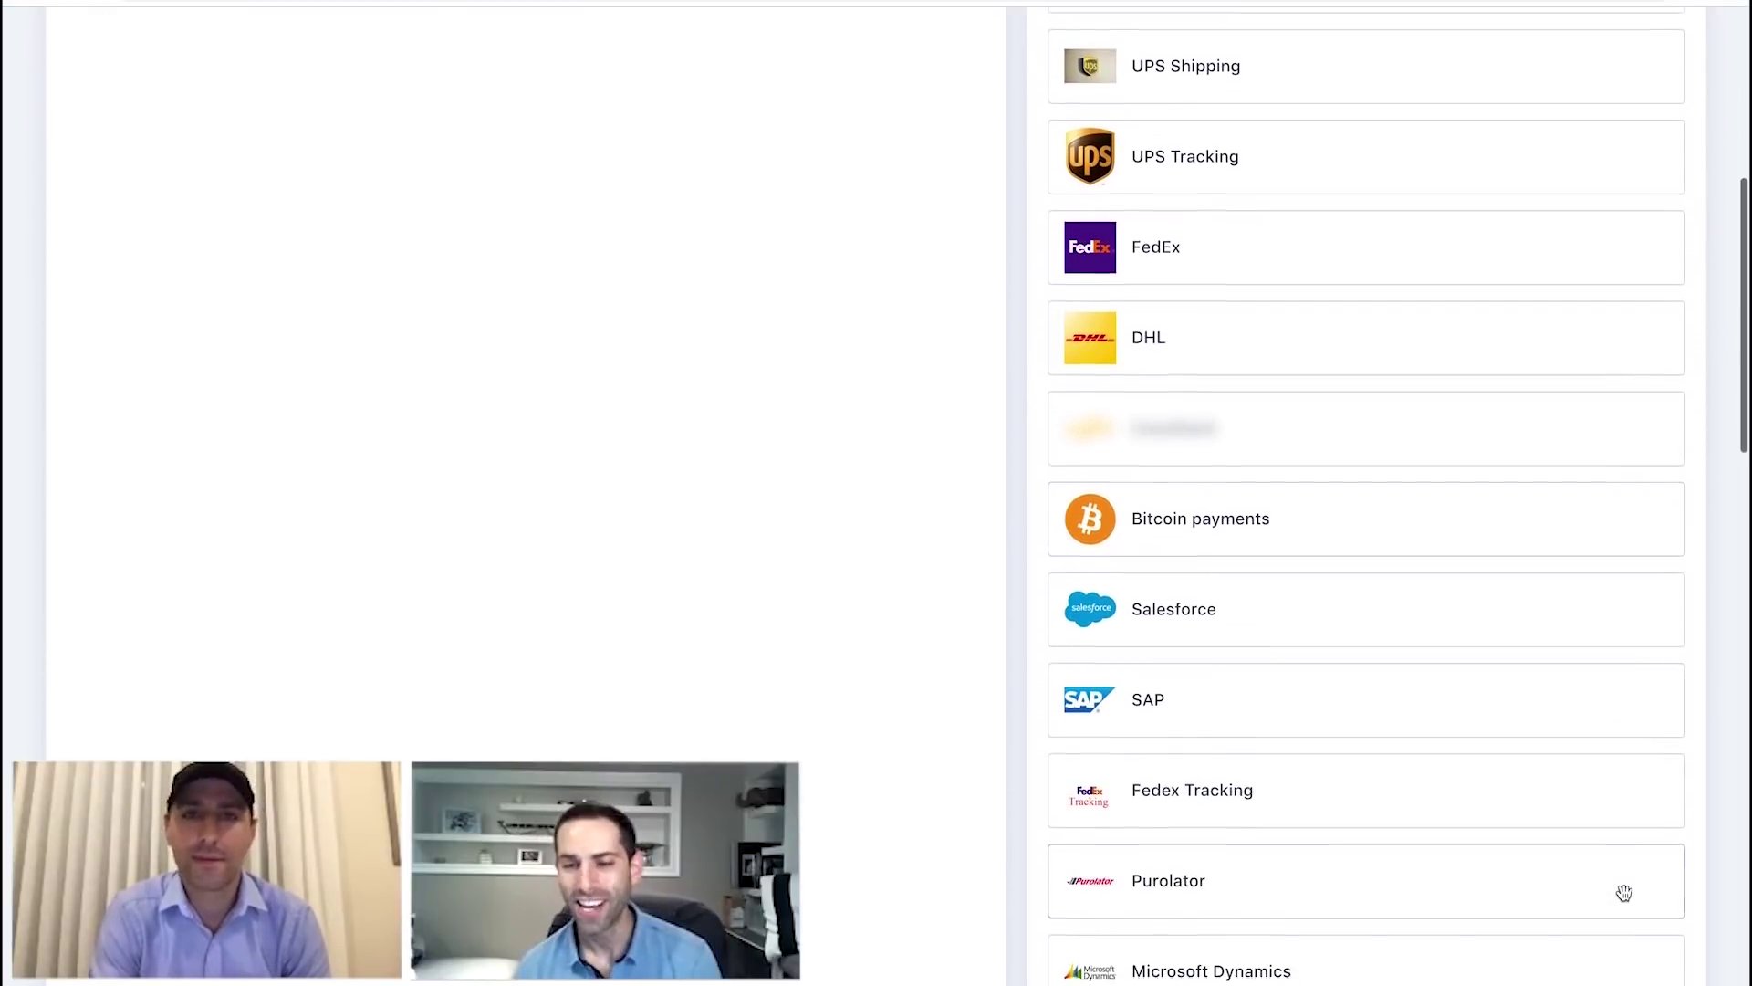
scroll(1624, 893, down, 6)
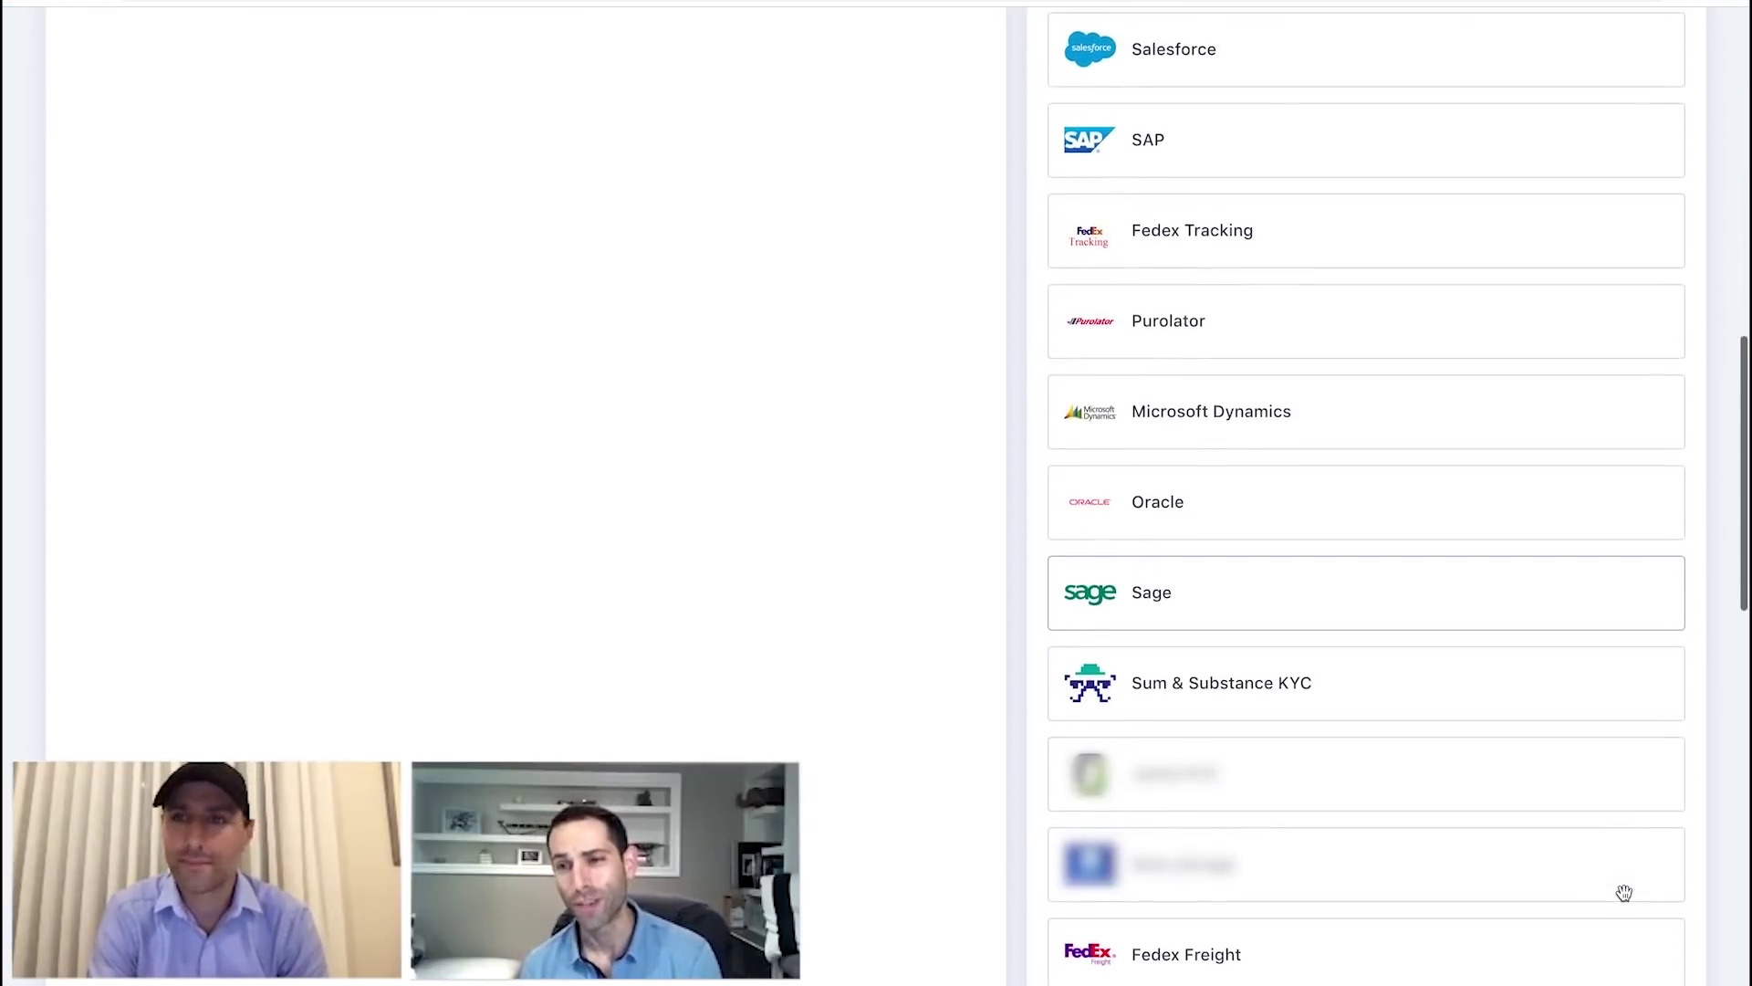
scroll(1624, 892, down, 6)
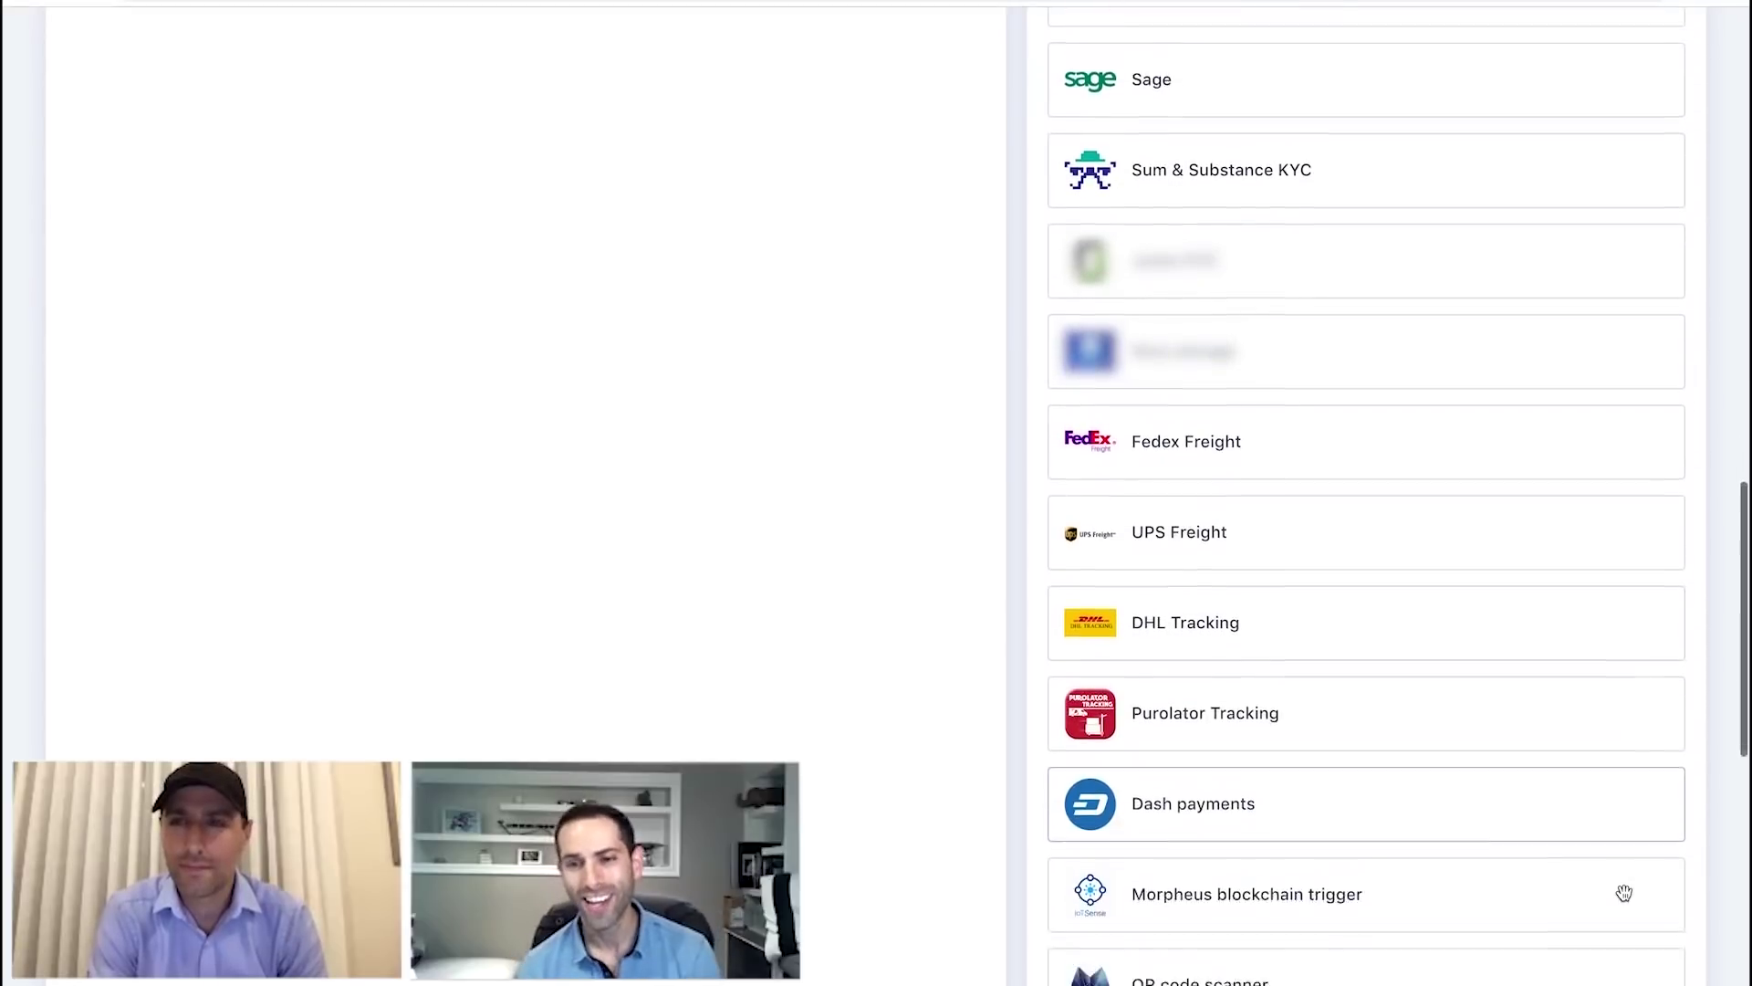
scroll(1625, 893, down, 1)
drag(1286, 704, 425, 433)
Add the Schedule payment and Morpheus Email modules to Active Modules.
scroll(426, 434, down, 5)
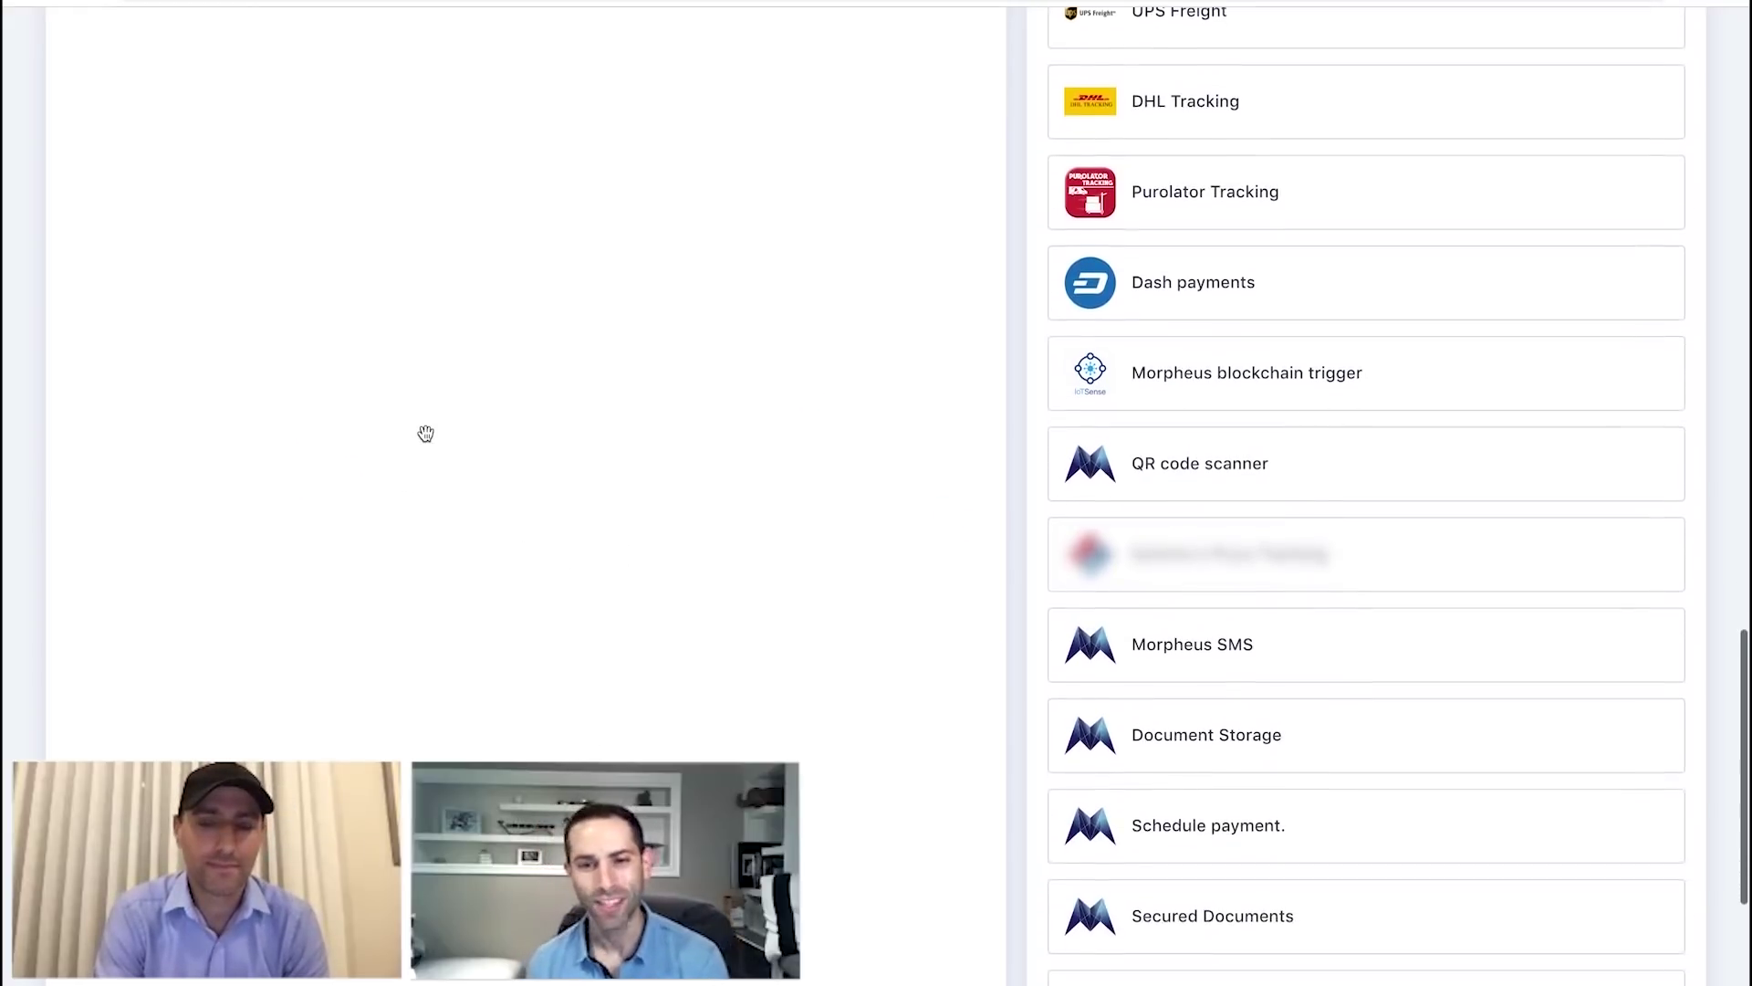
drag(1177, 681, 398, 496)
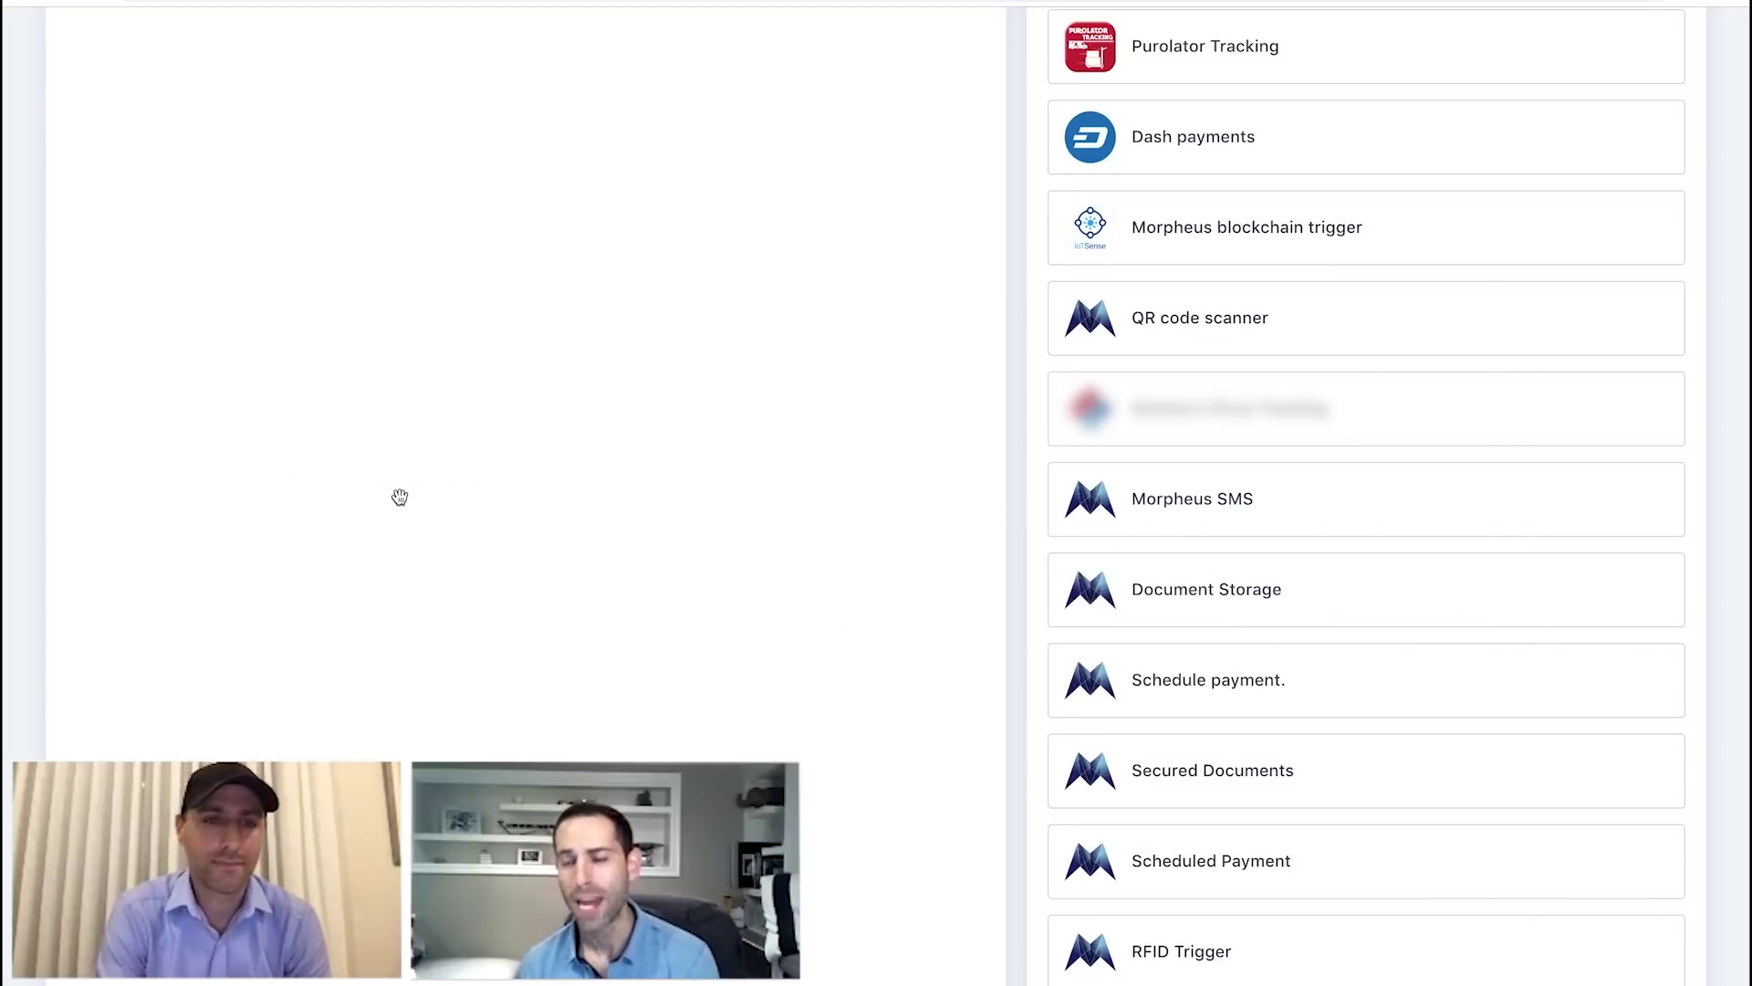
scroll(694, 594, down, 1)
scroll(694, 594, down, 1)
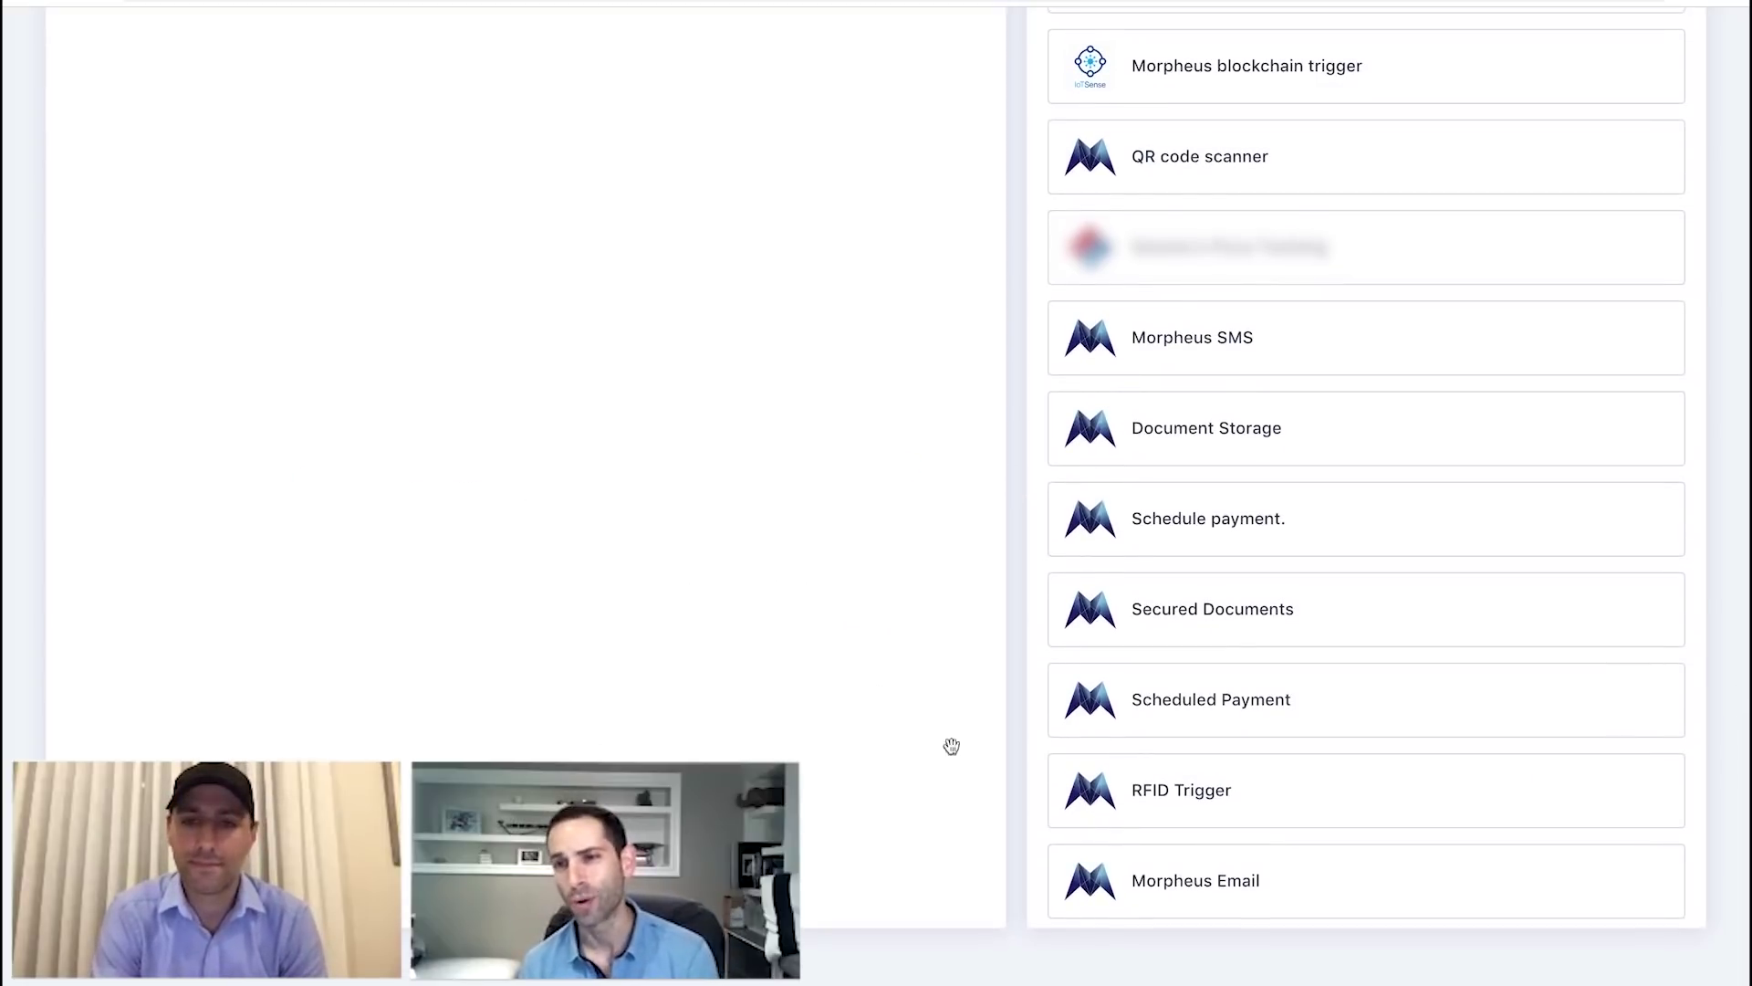
drag(1207, 885, 431, 486)
scroll(431, 486, up, 15)
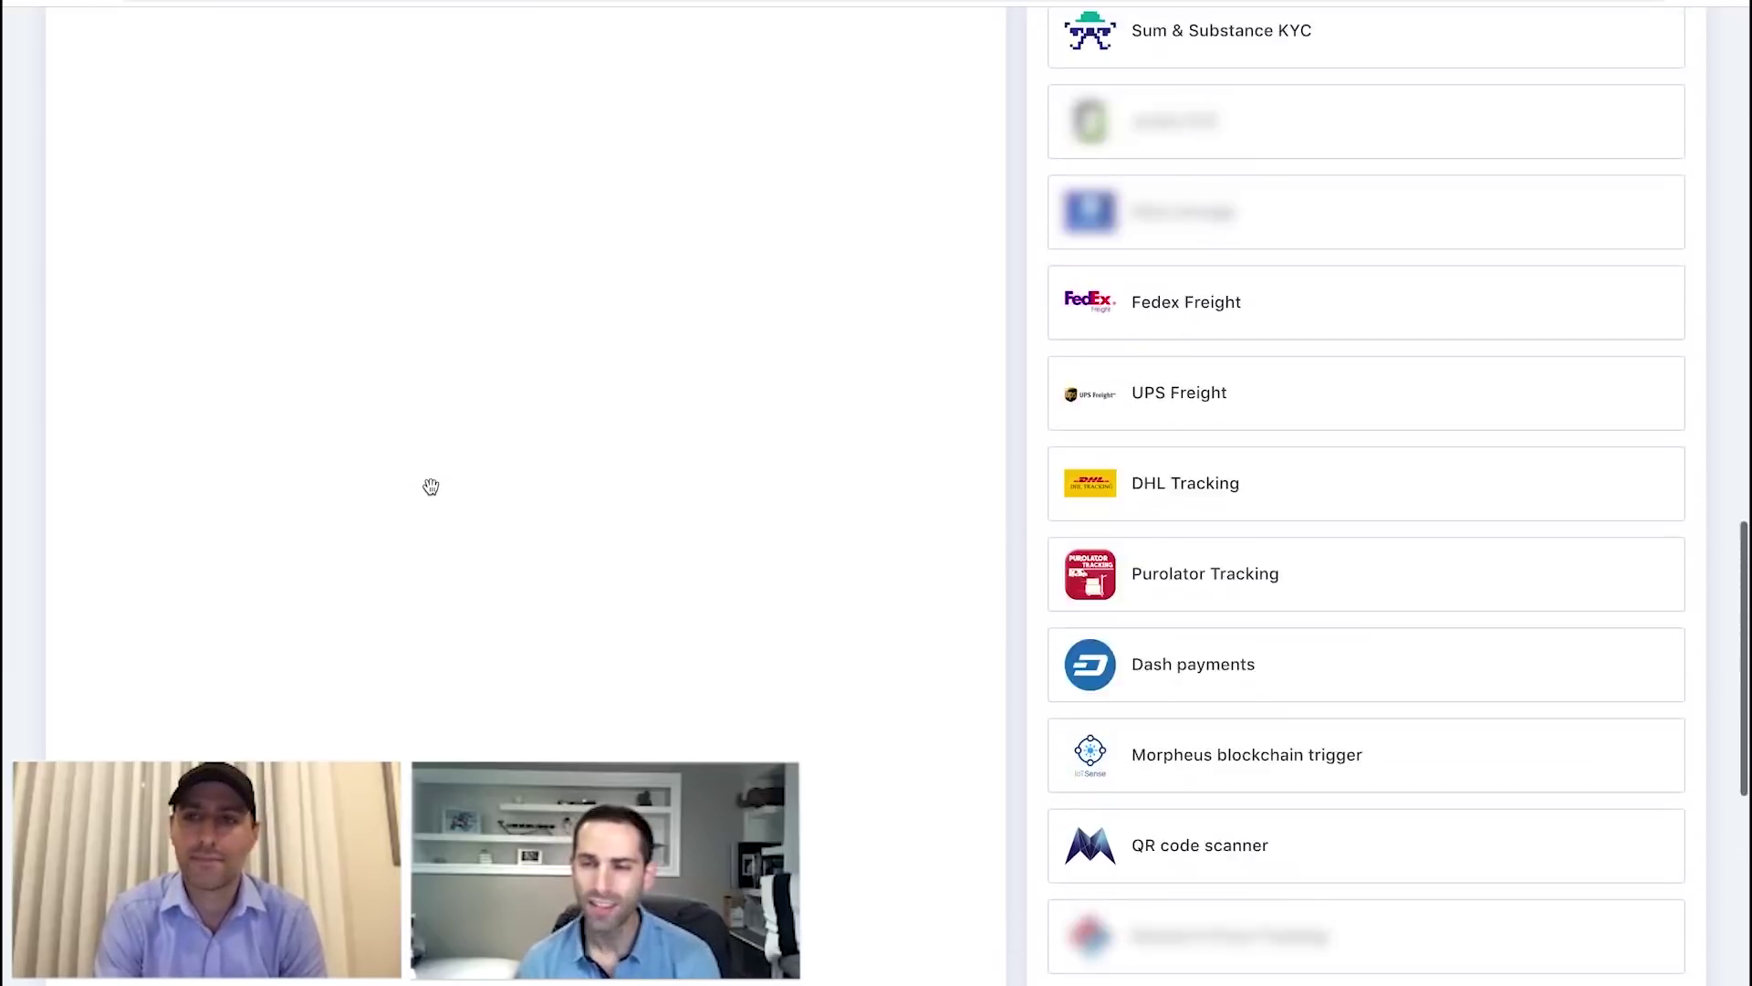
scroll(431, 487, up, 12)
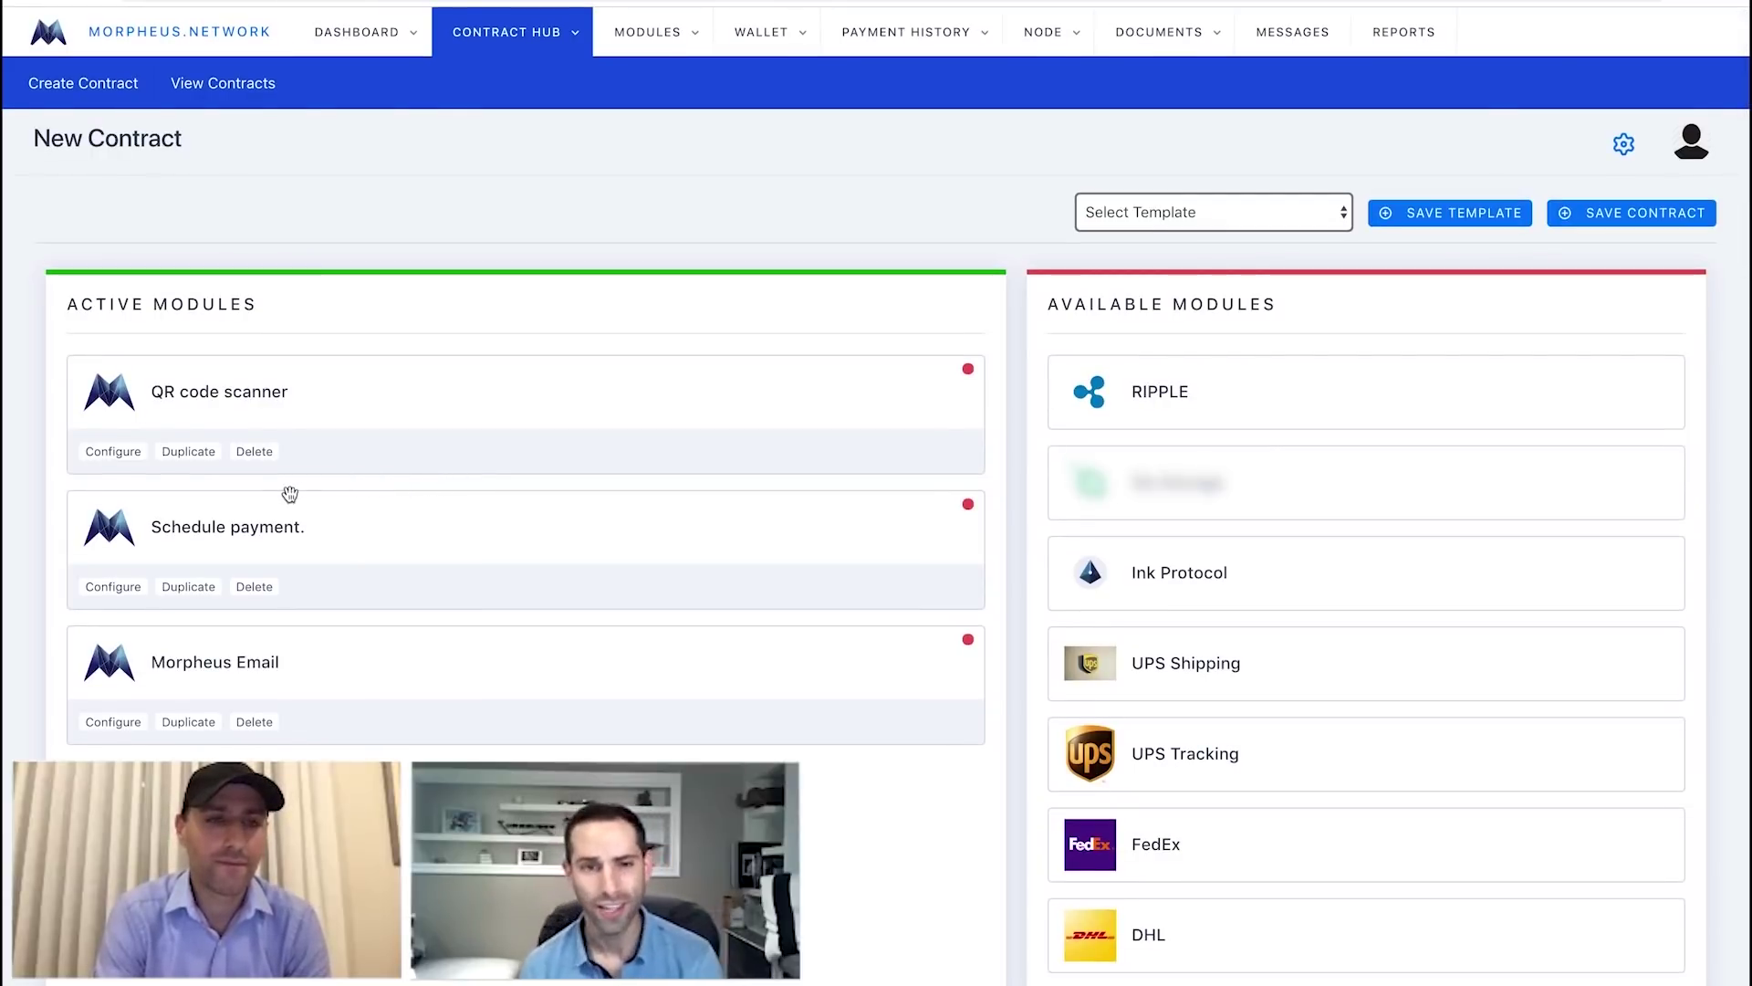
Enter the notification e-mail address in the QR code scanner's Email To field.
click(112, 453)
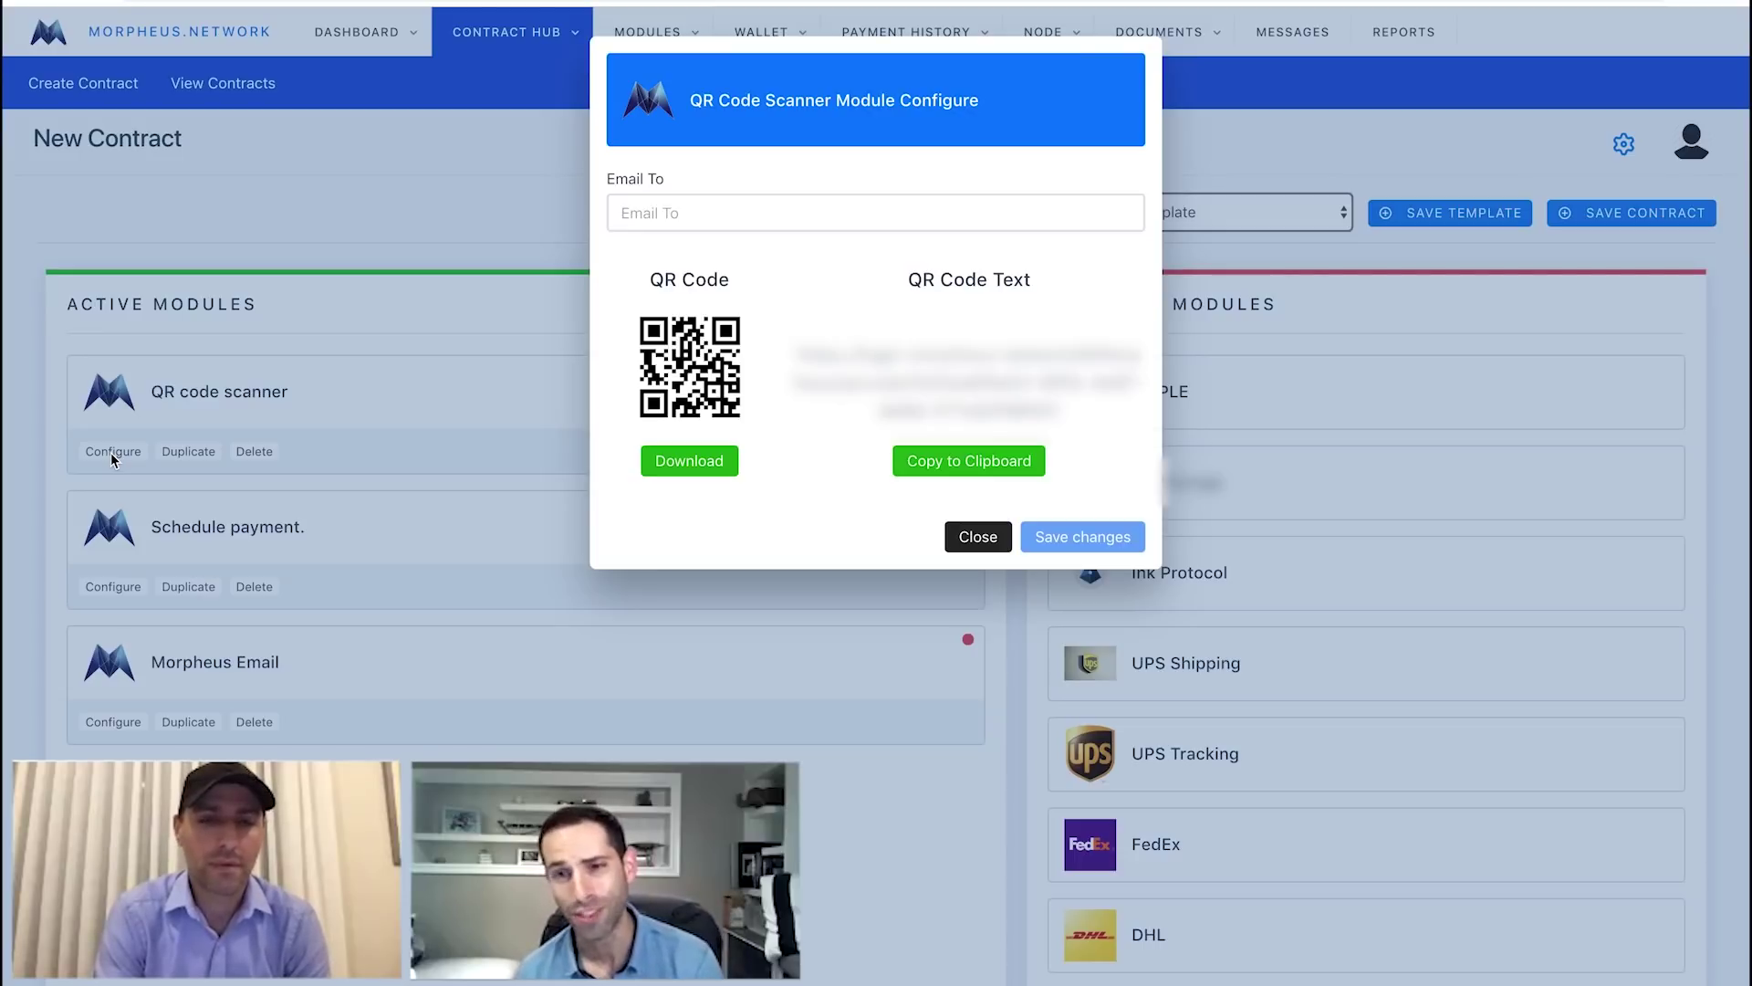
click(753, 221)
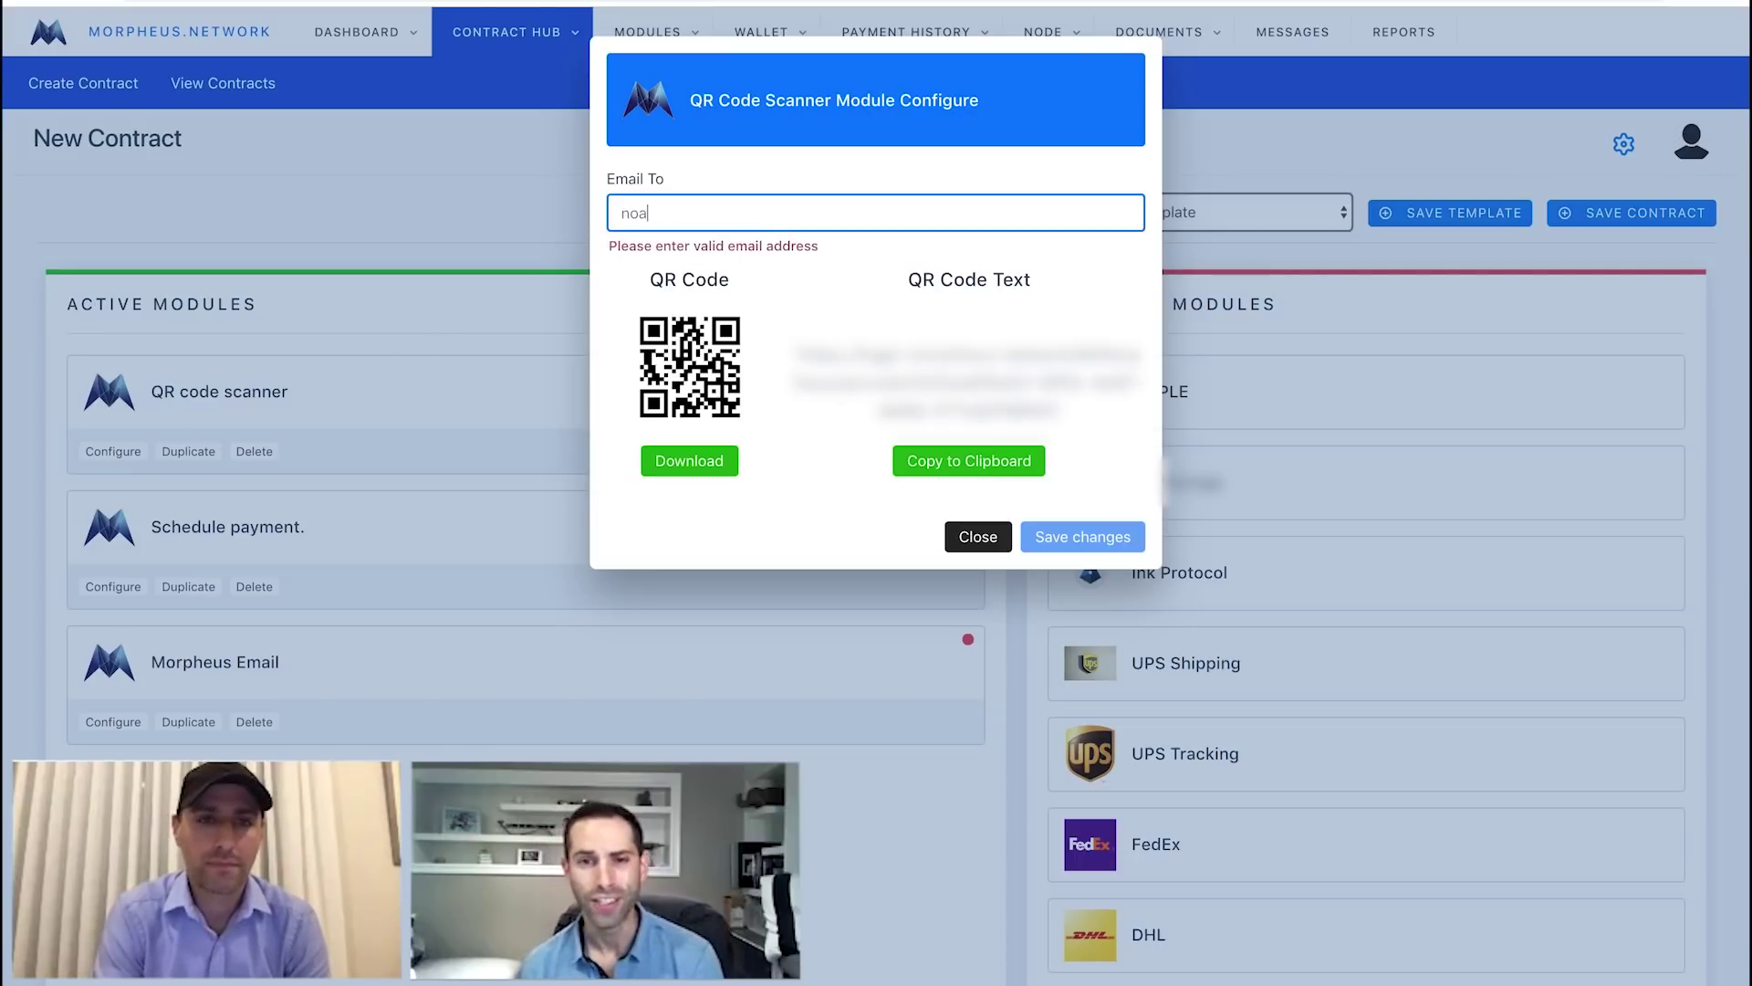
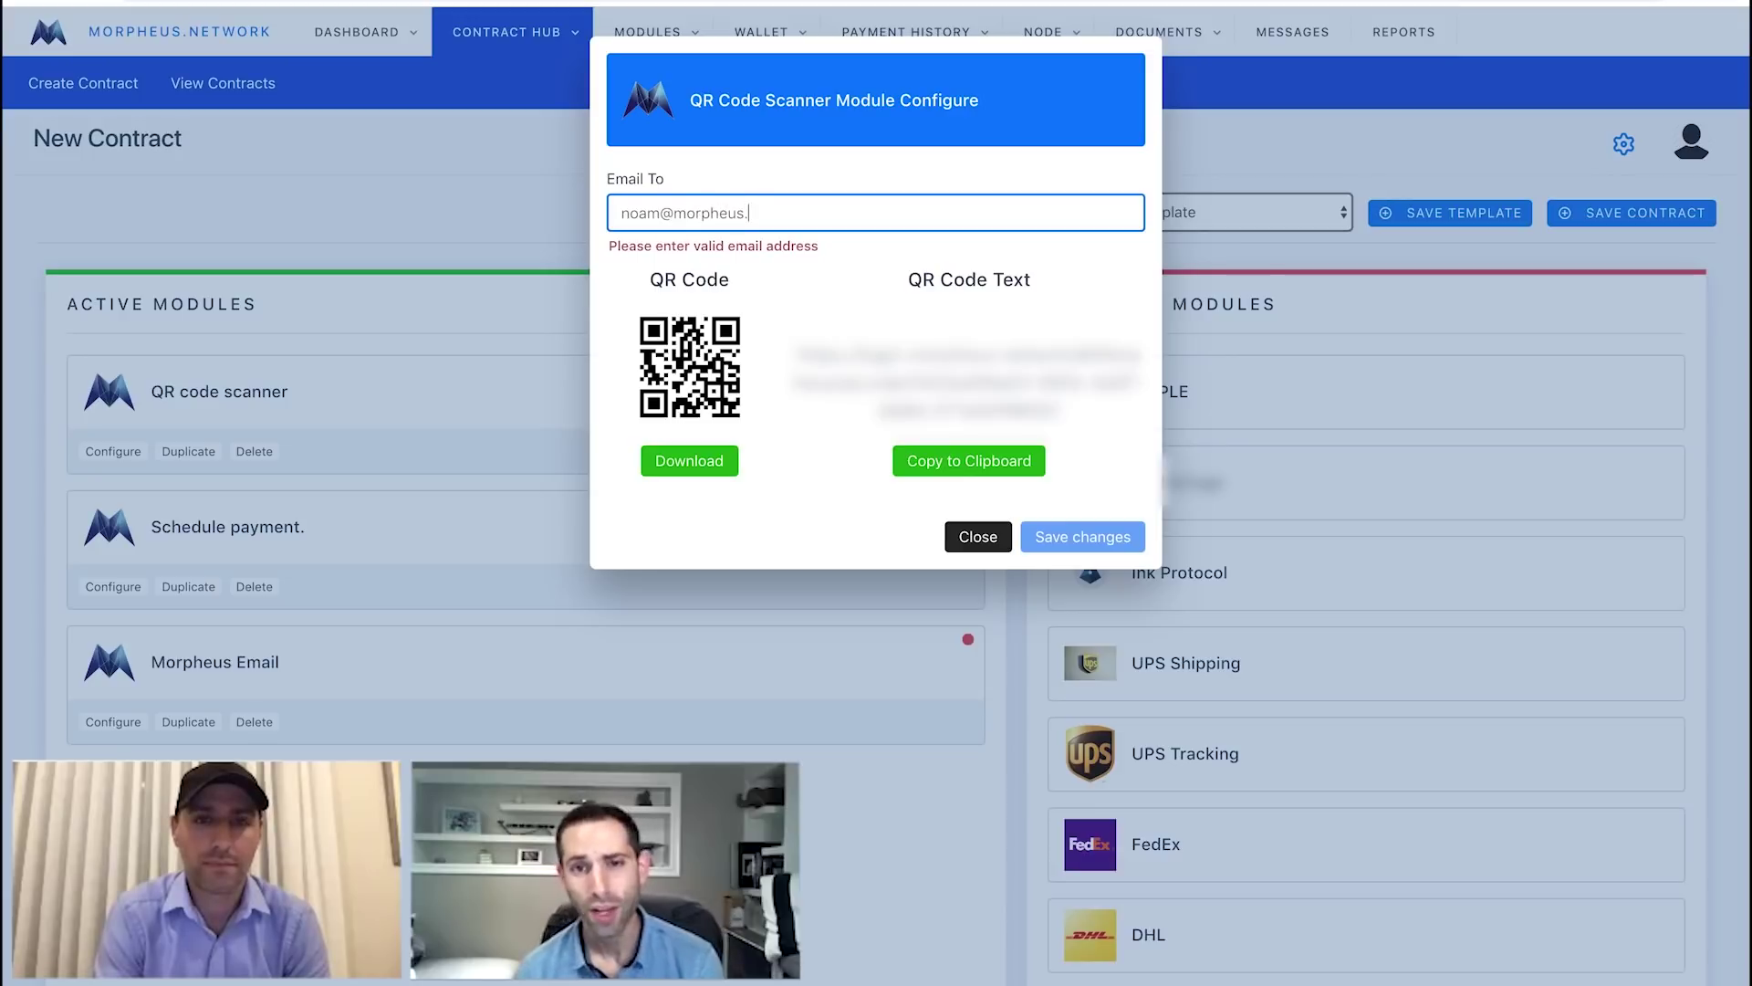
key(Tab)
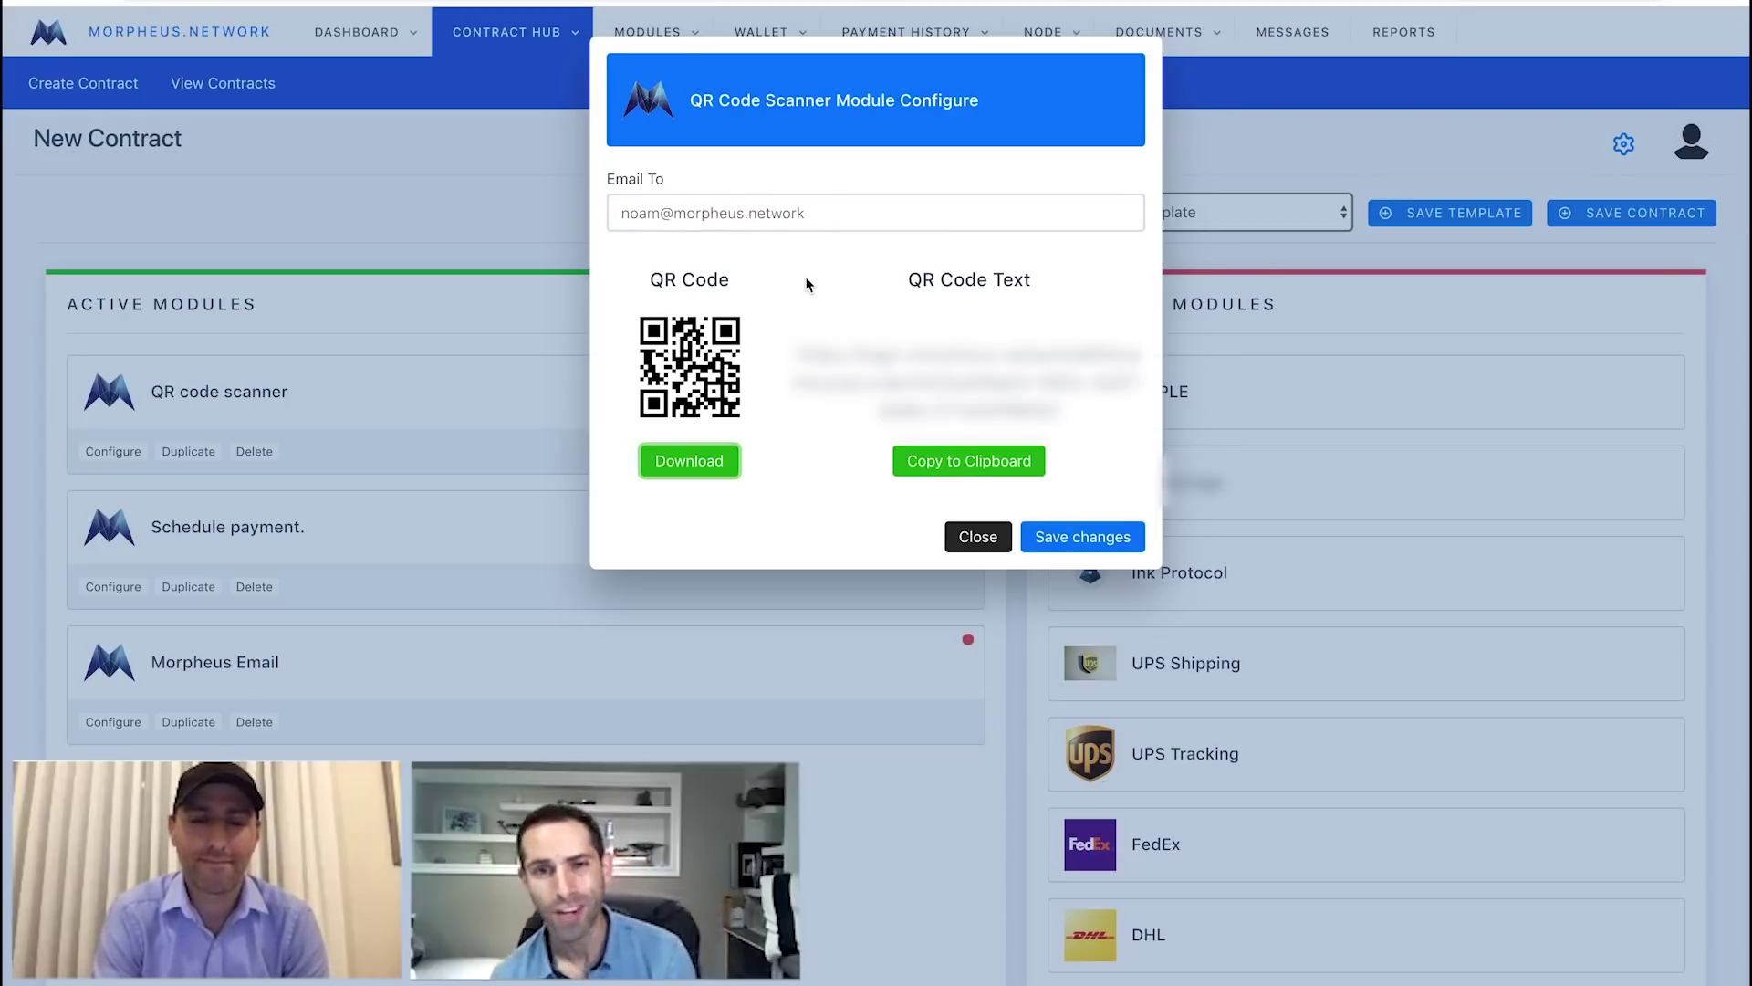
Download the QR code image and close the scanner settings.
click(701, 467)
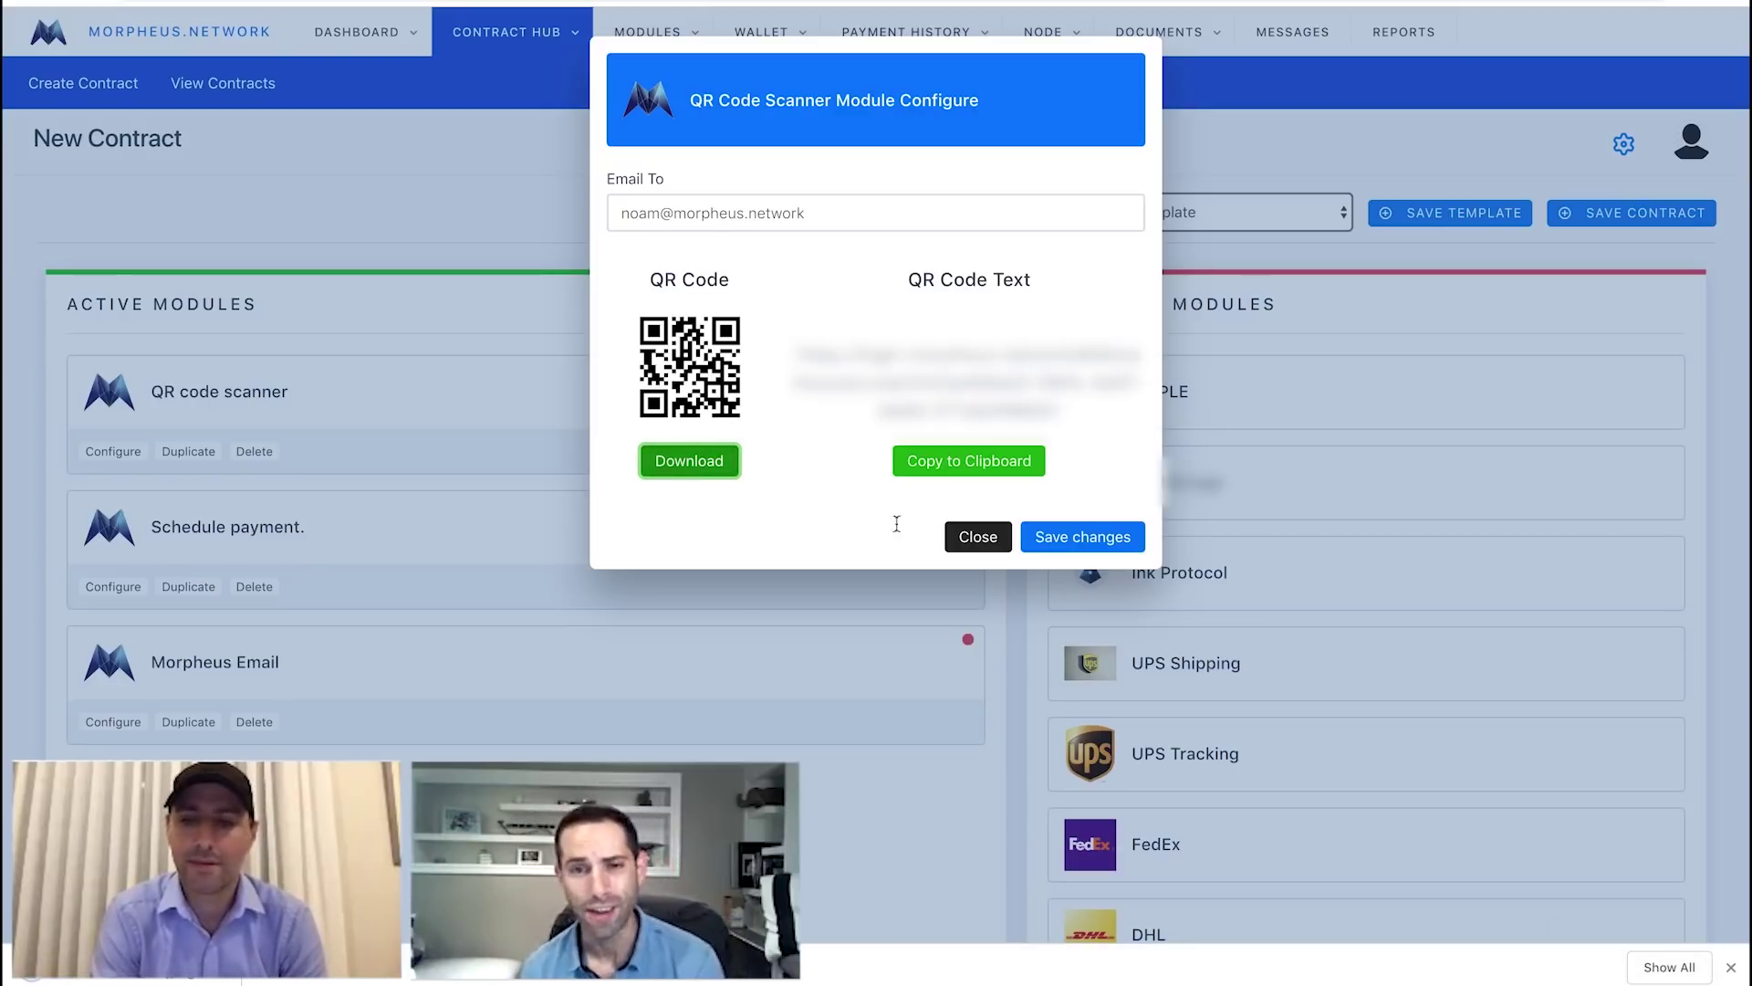
click(1729, 967)
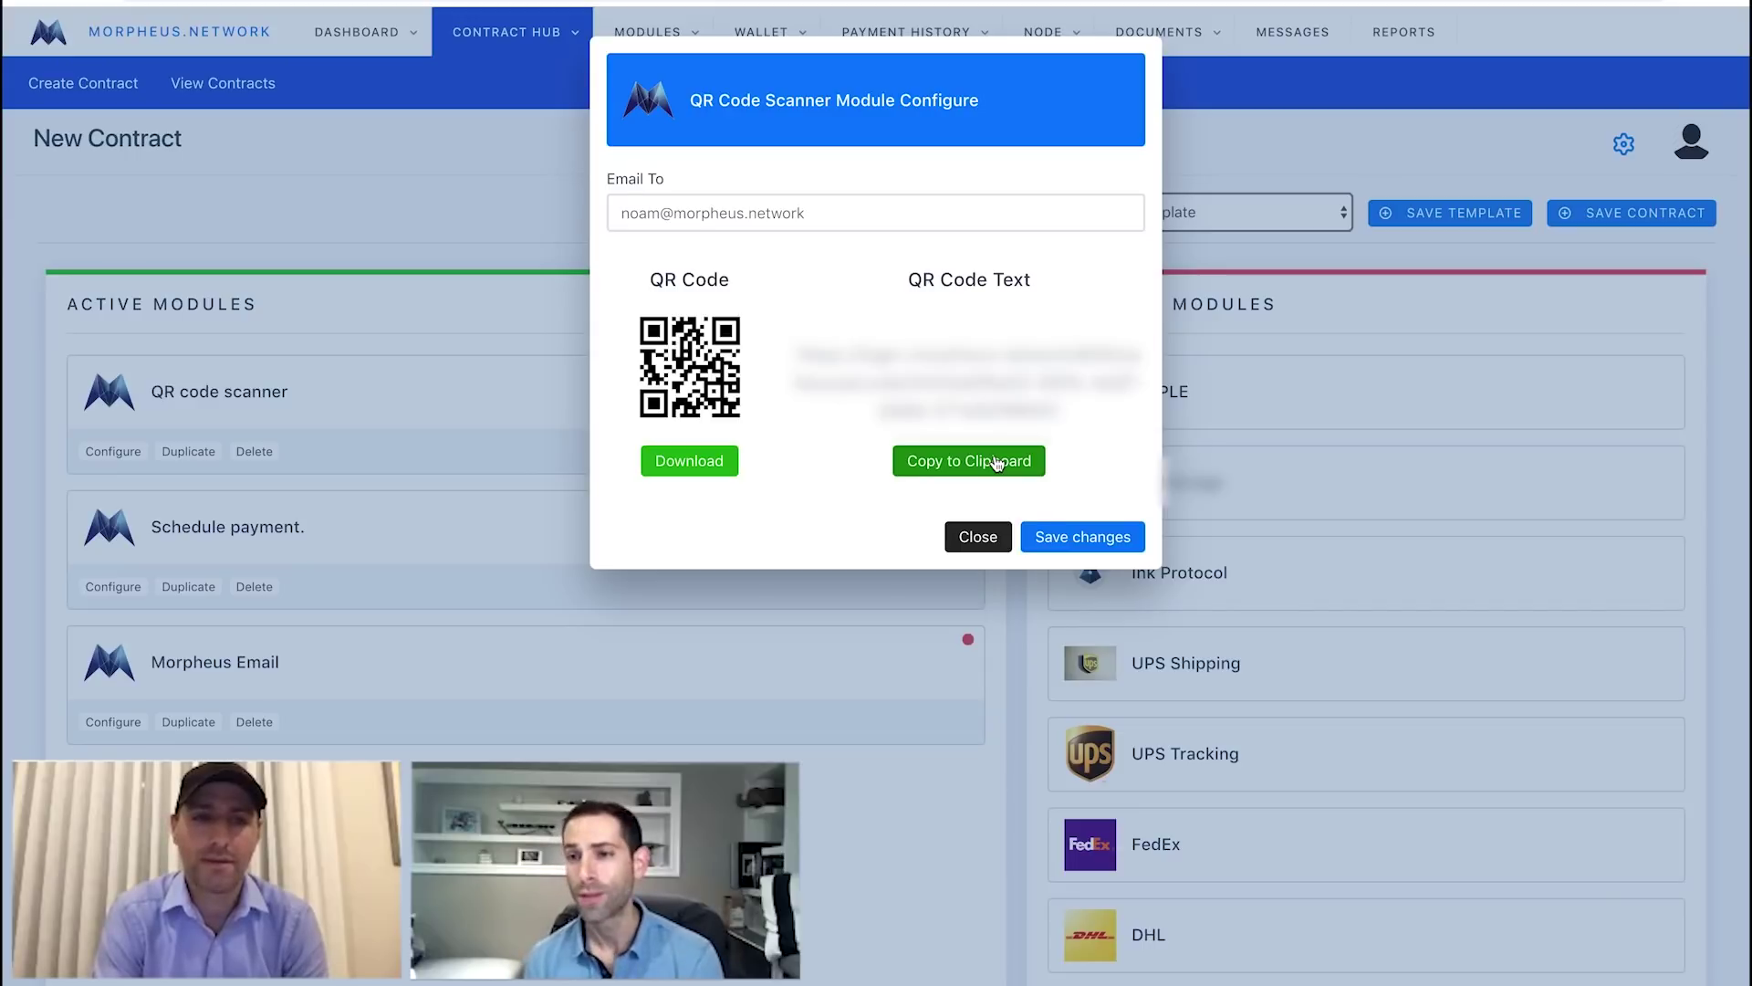
click(1086, 539)
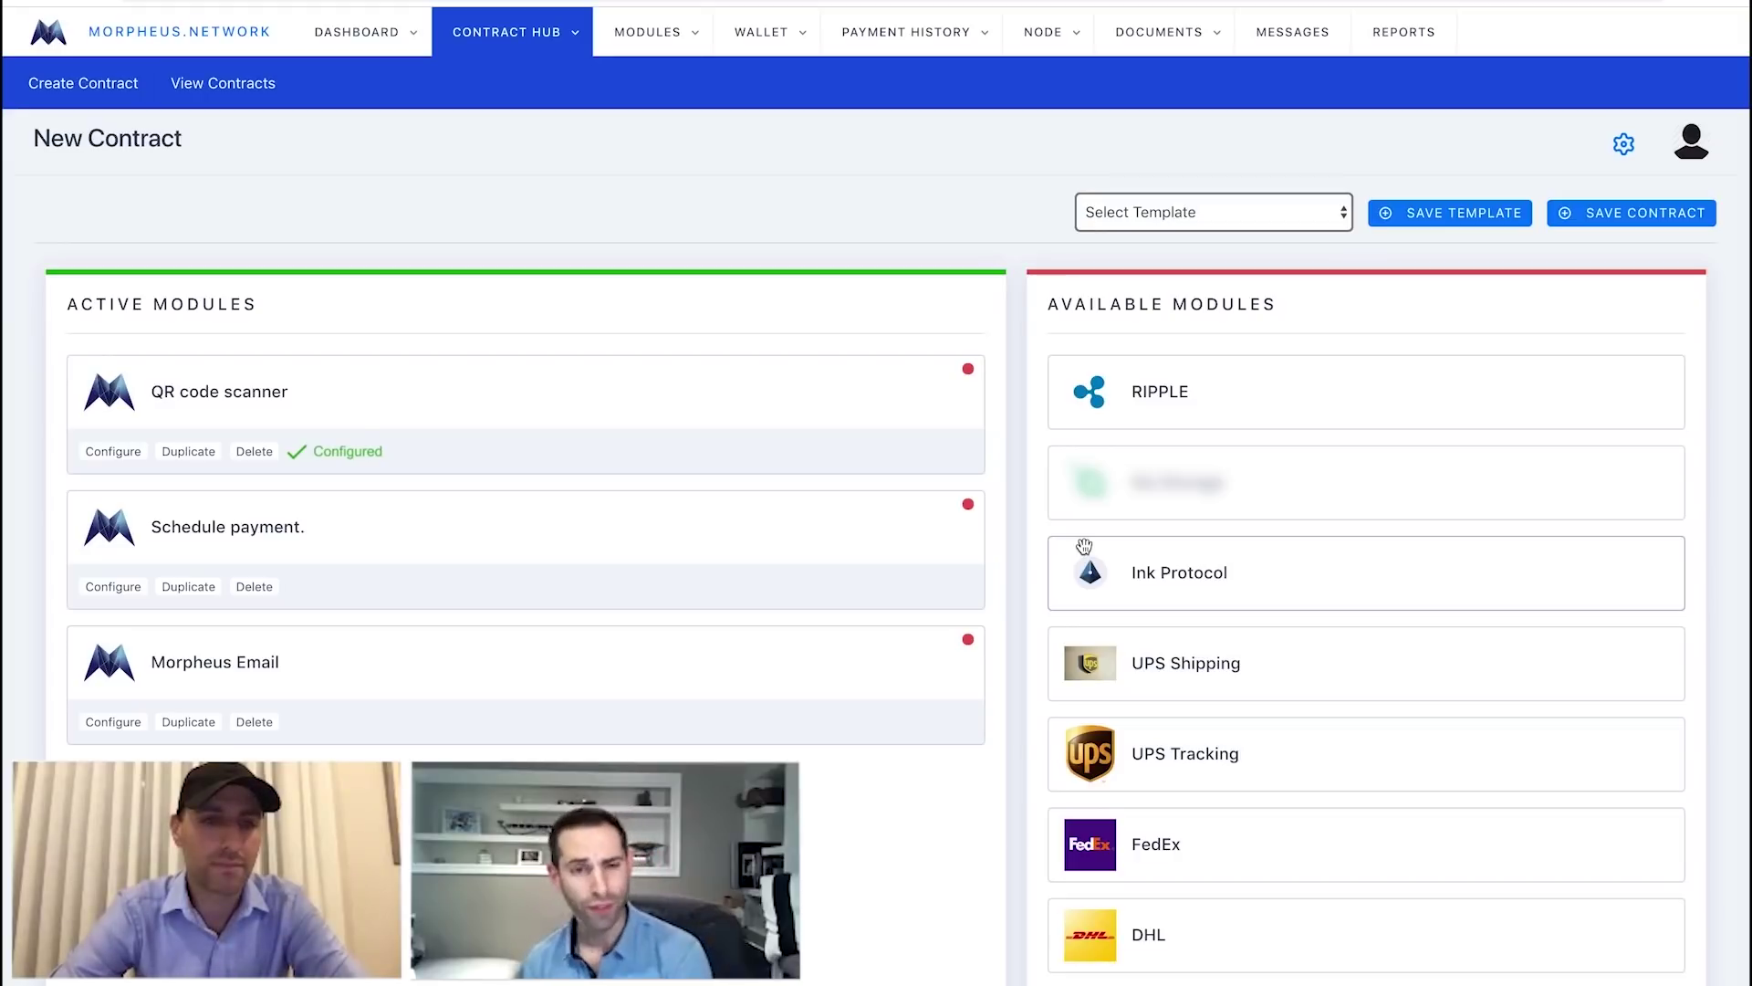
Choose FIAT as both source and destination payment type for Schedule payment.
click(118, 587)
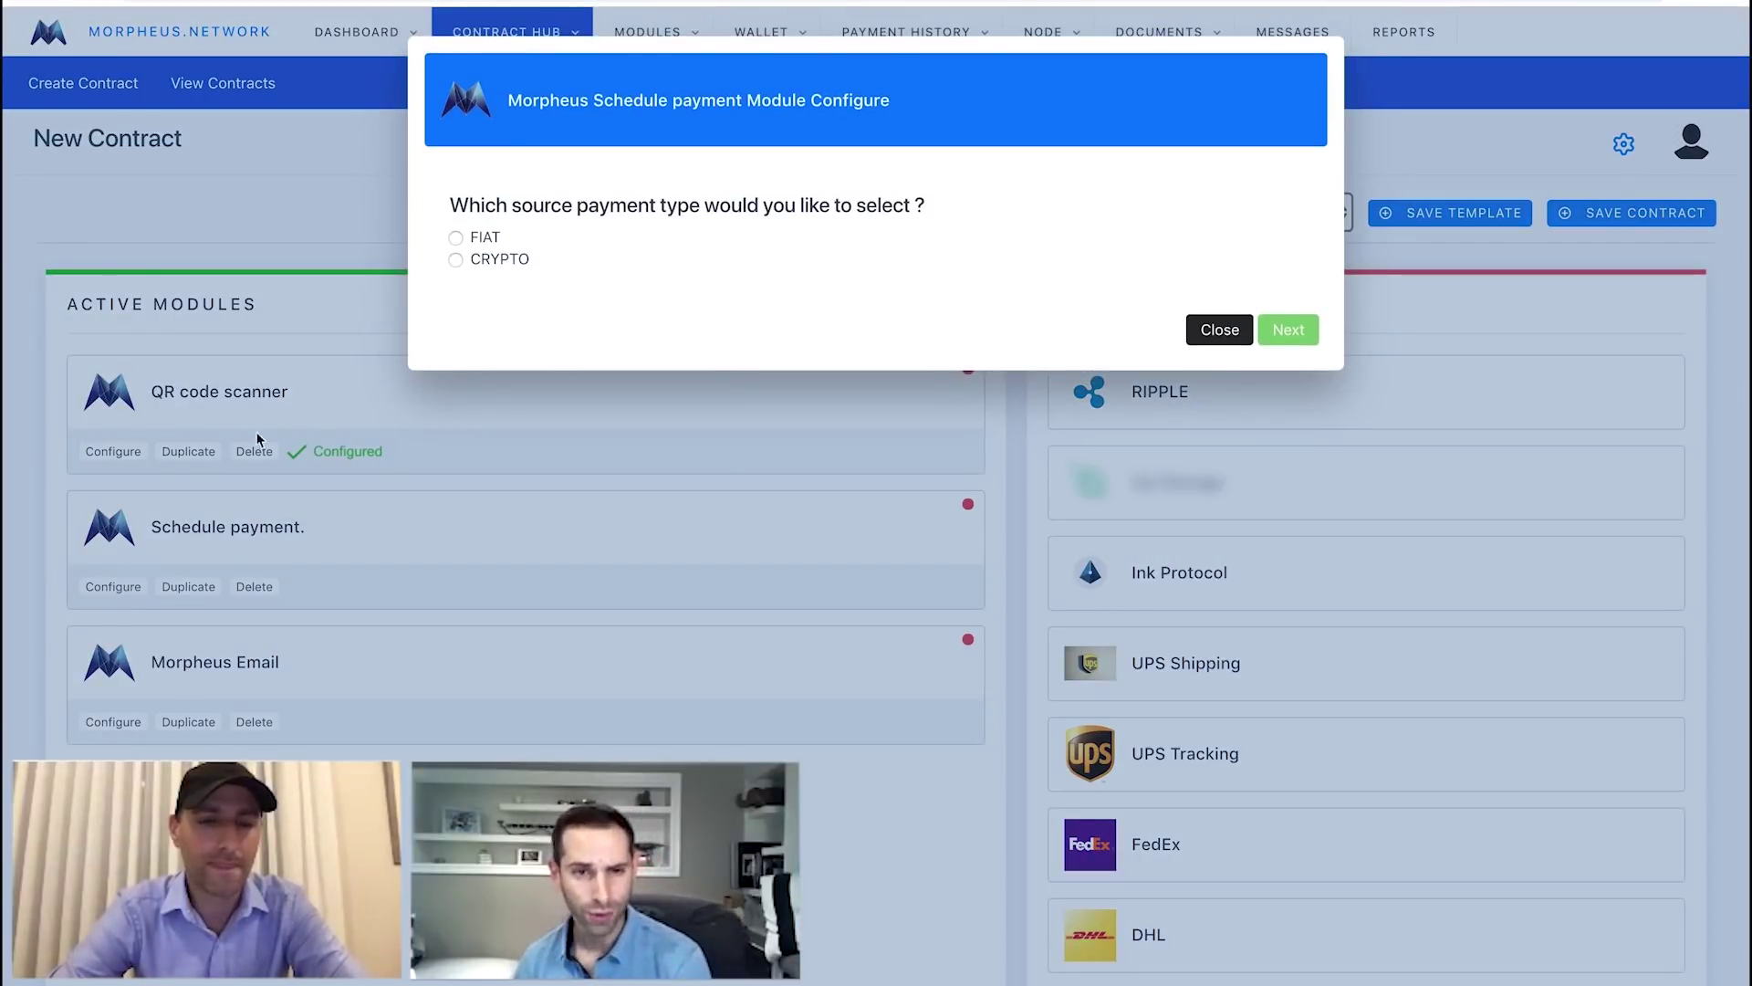
click(455, 238)
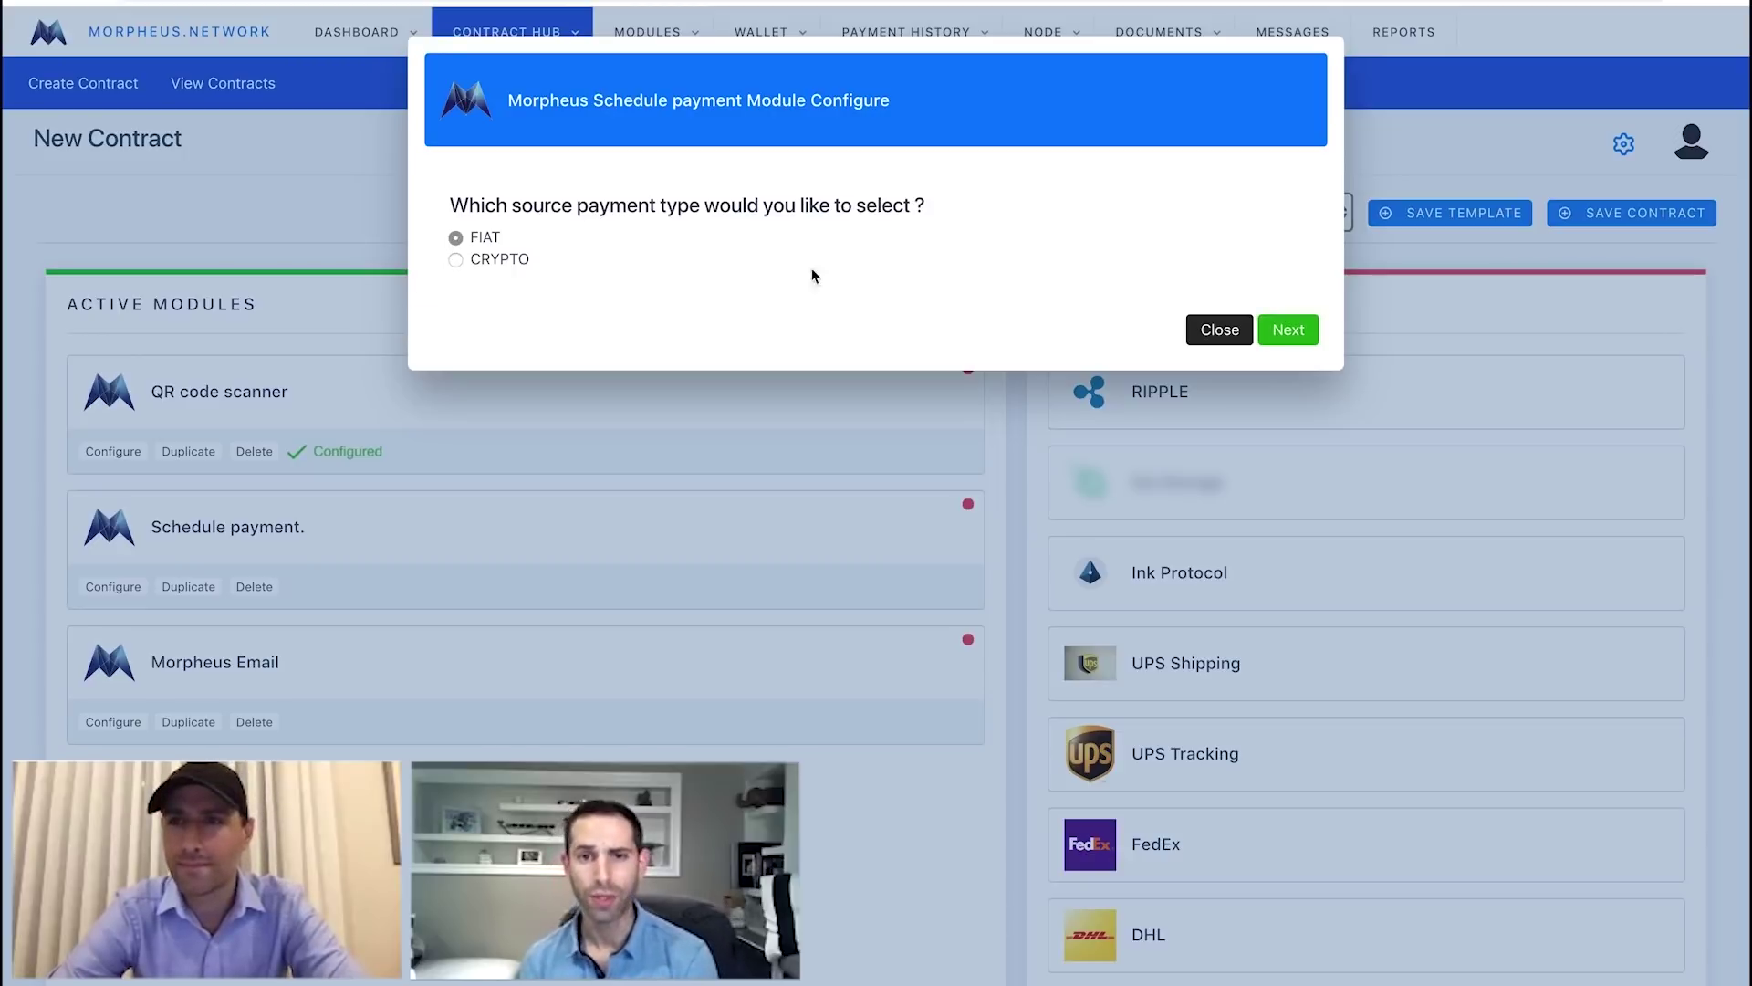
click(1288, 330)
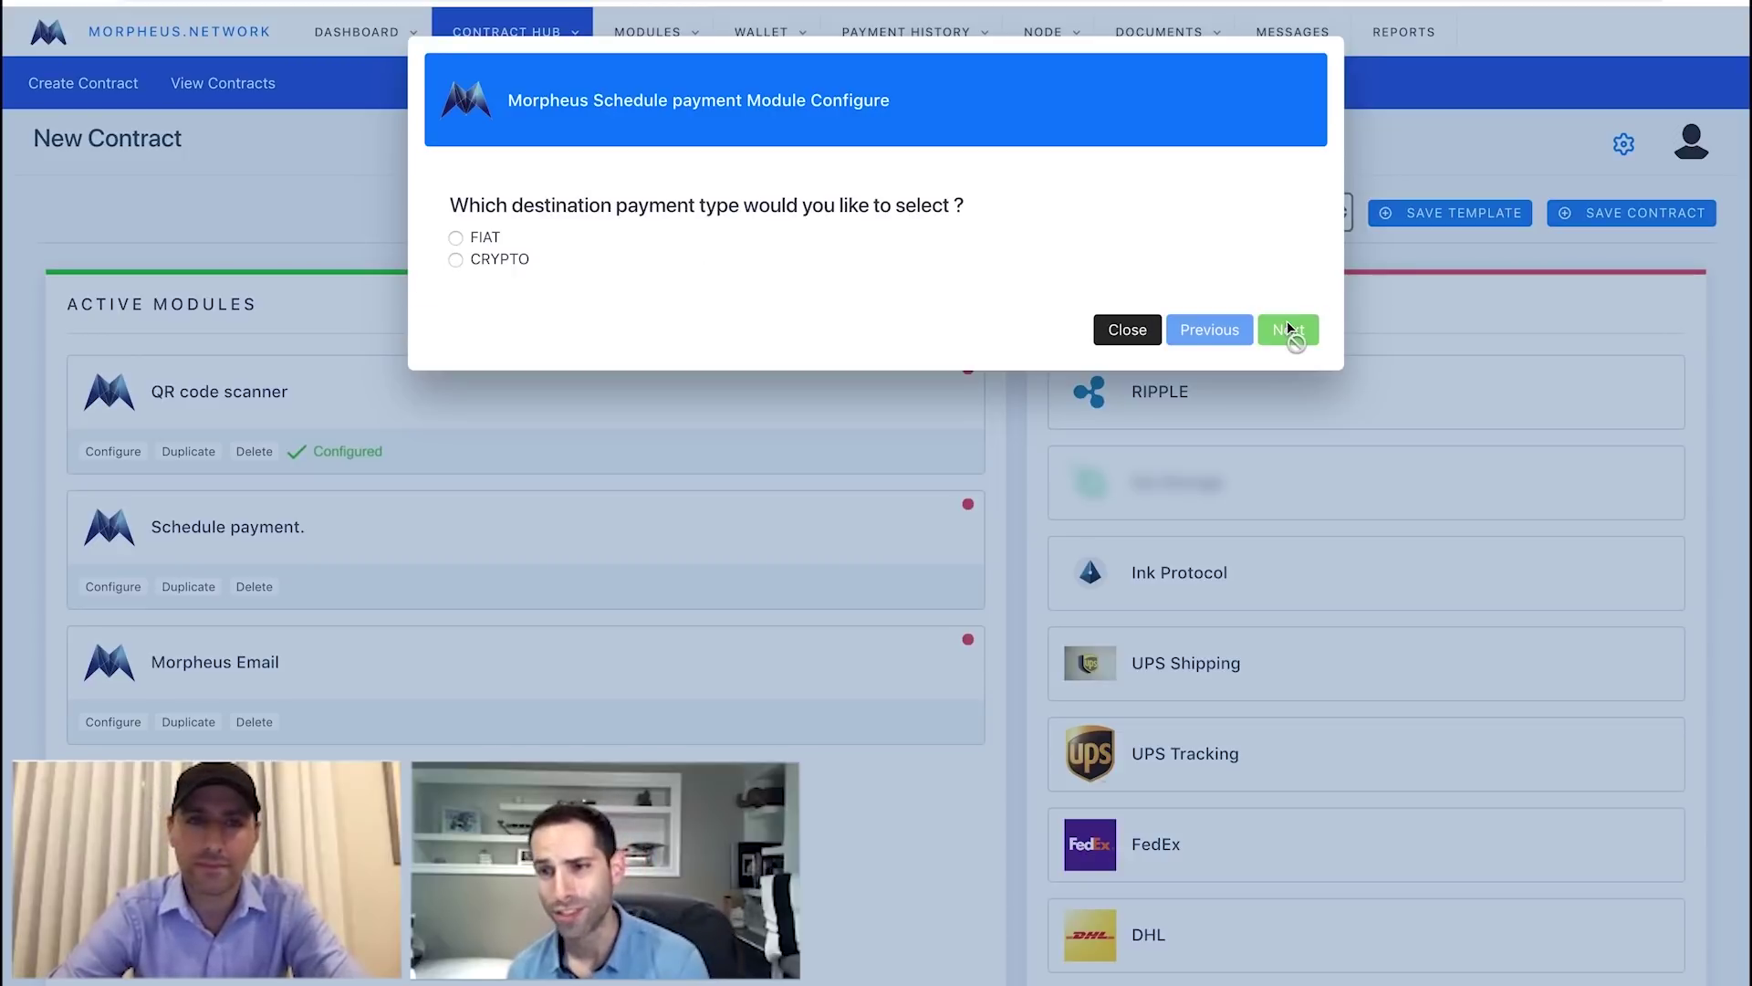
click(455, 238)
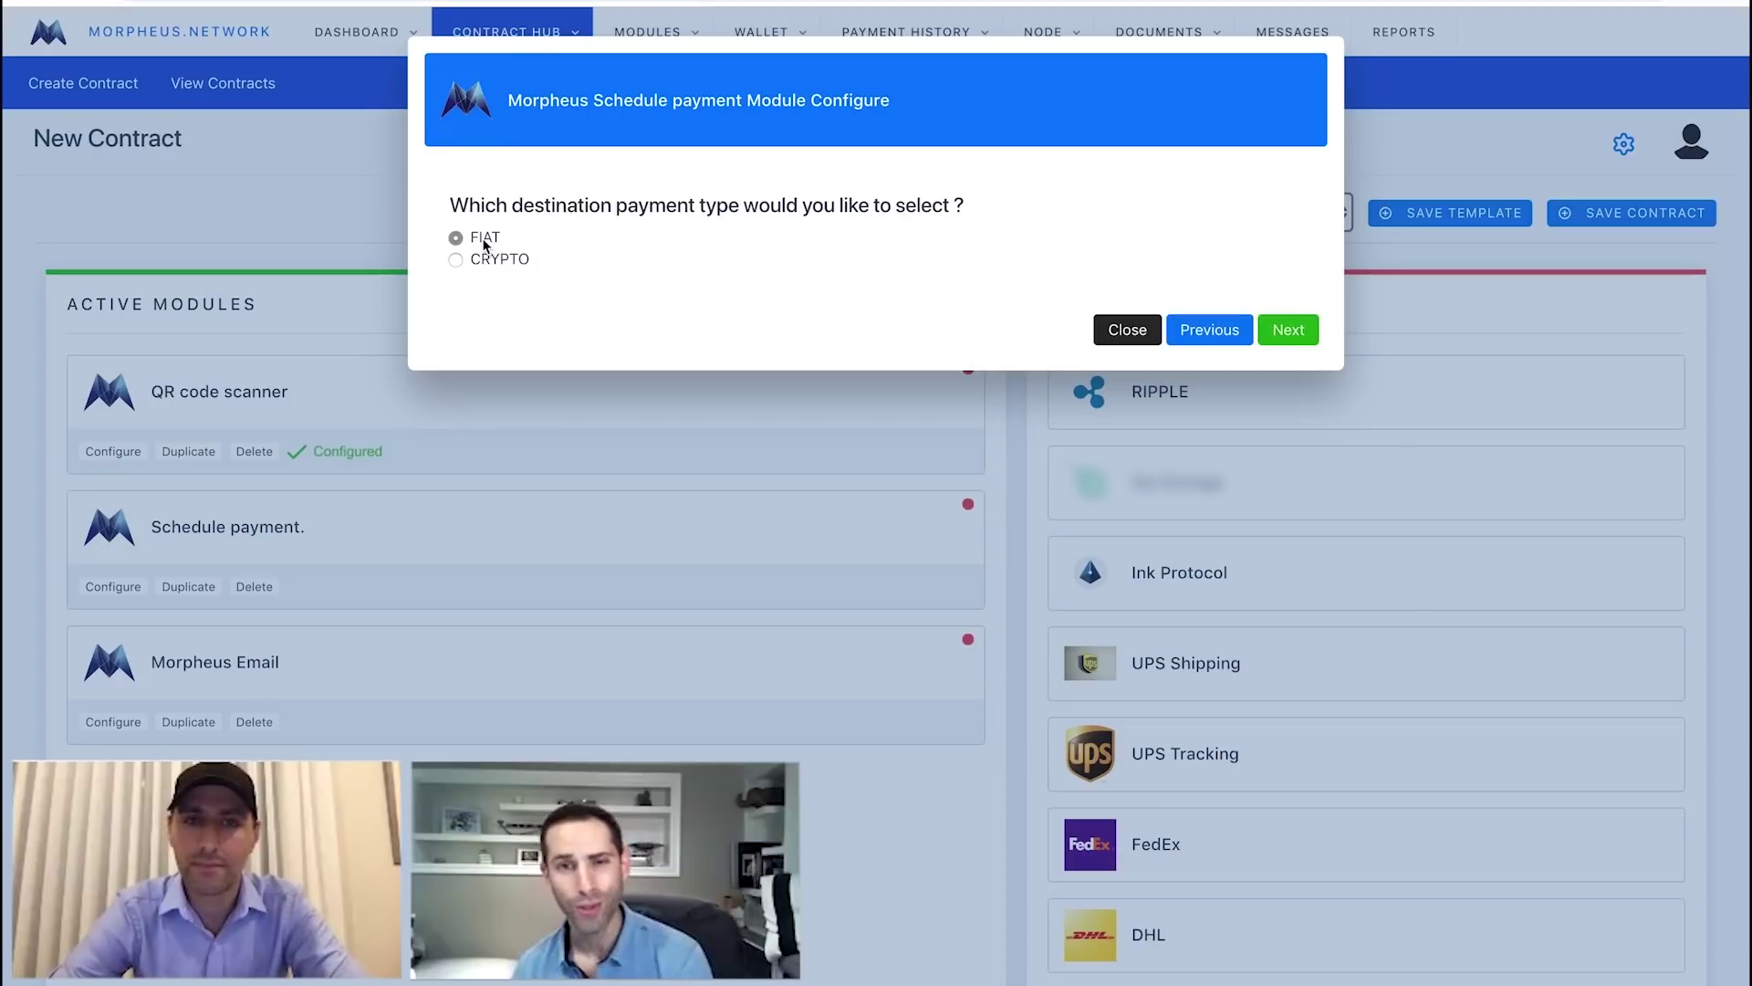
click(1289, 328)
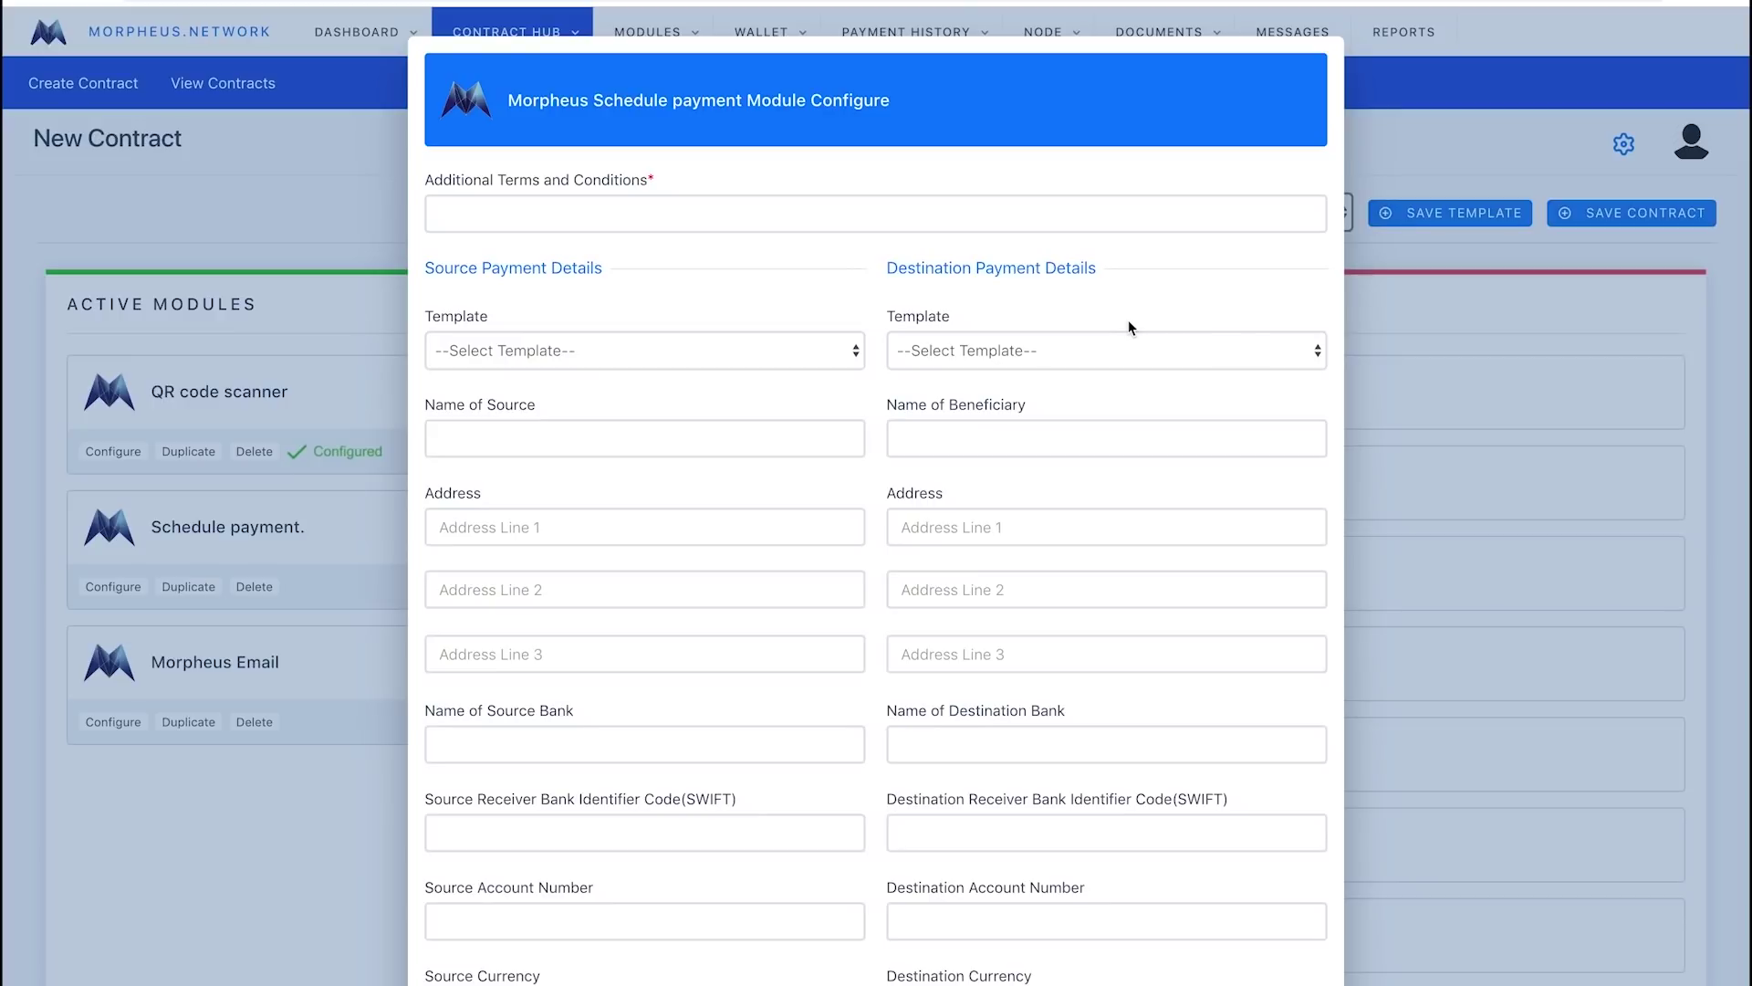
Add terms 'Deposit due', apply source template payment-10 and destination template payment-8.
click(1018, 220)
text(D)
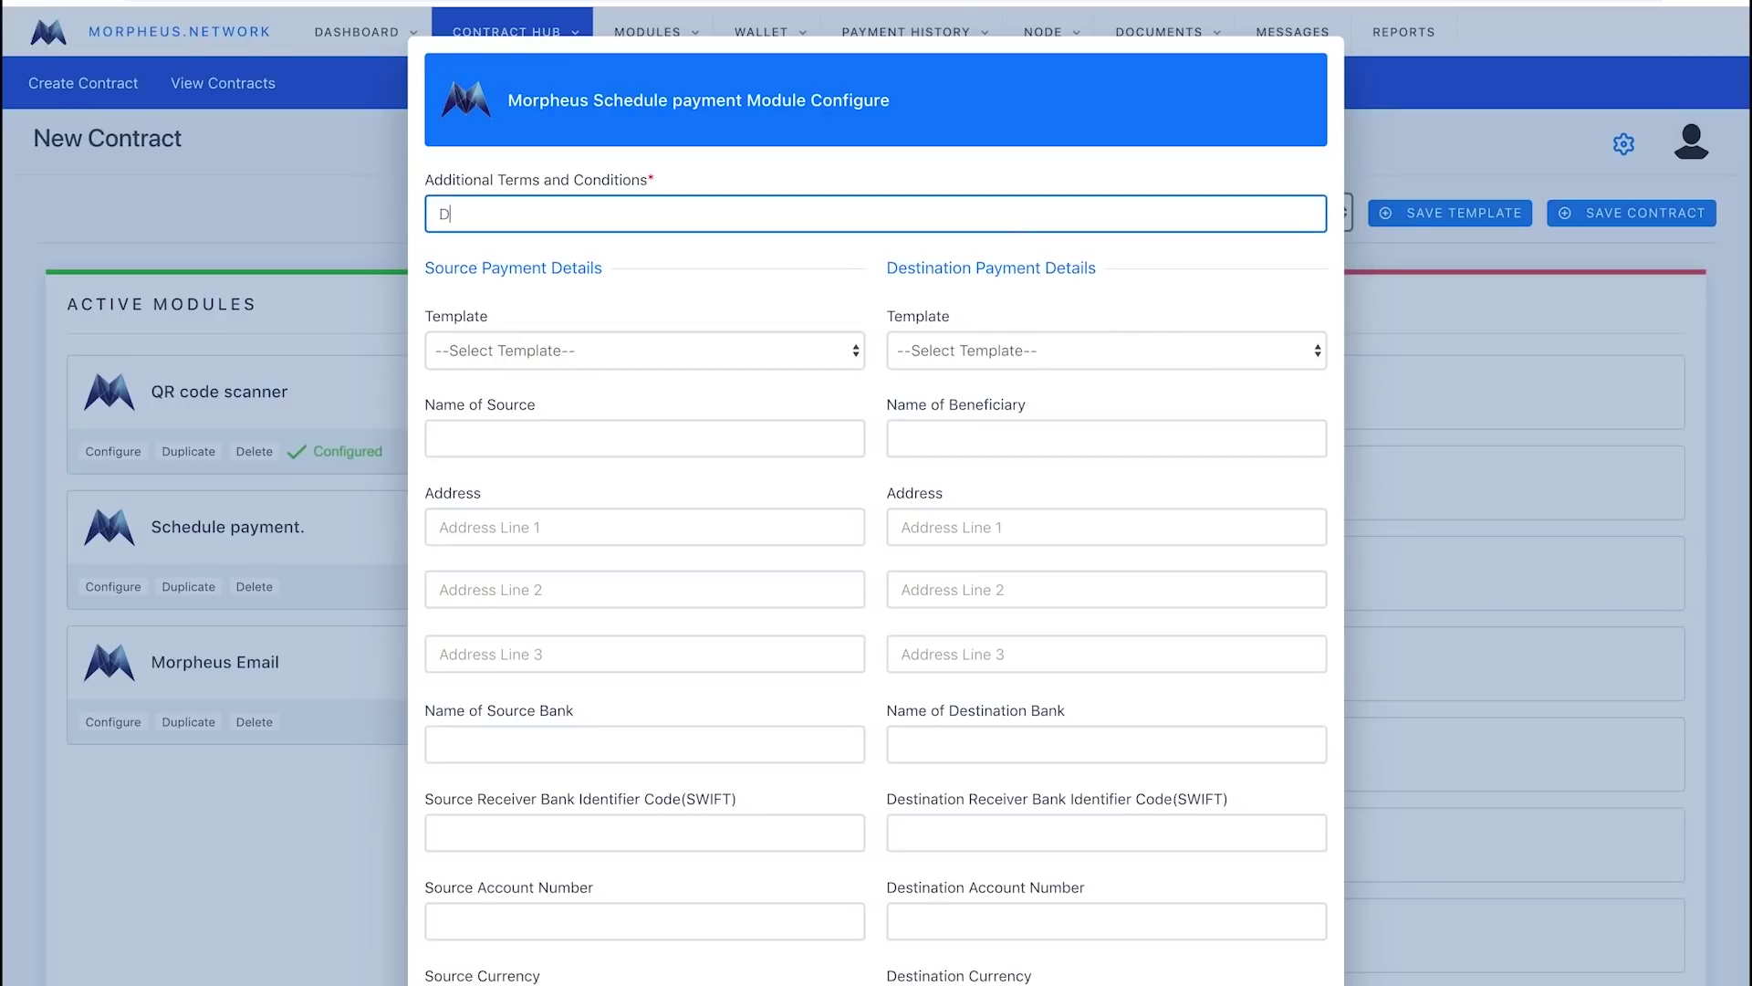
text(eposit due)
click(769, 354)
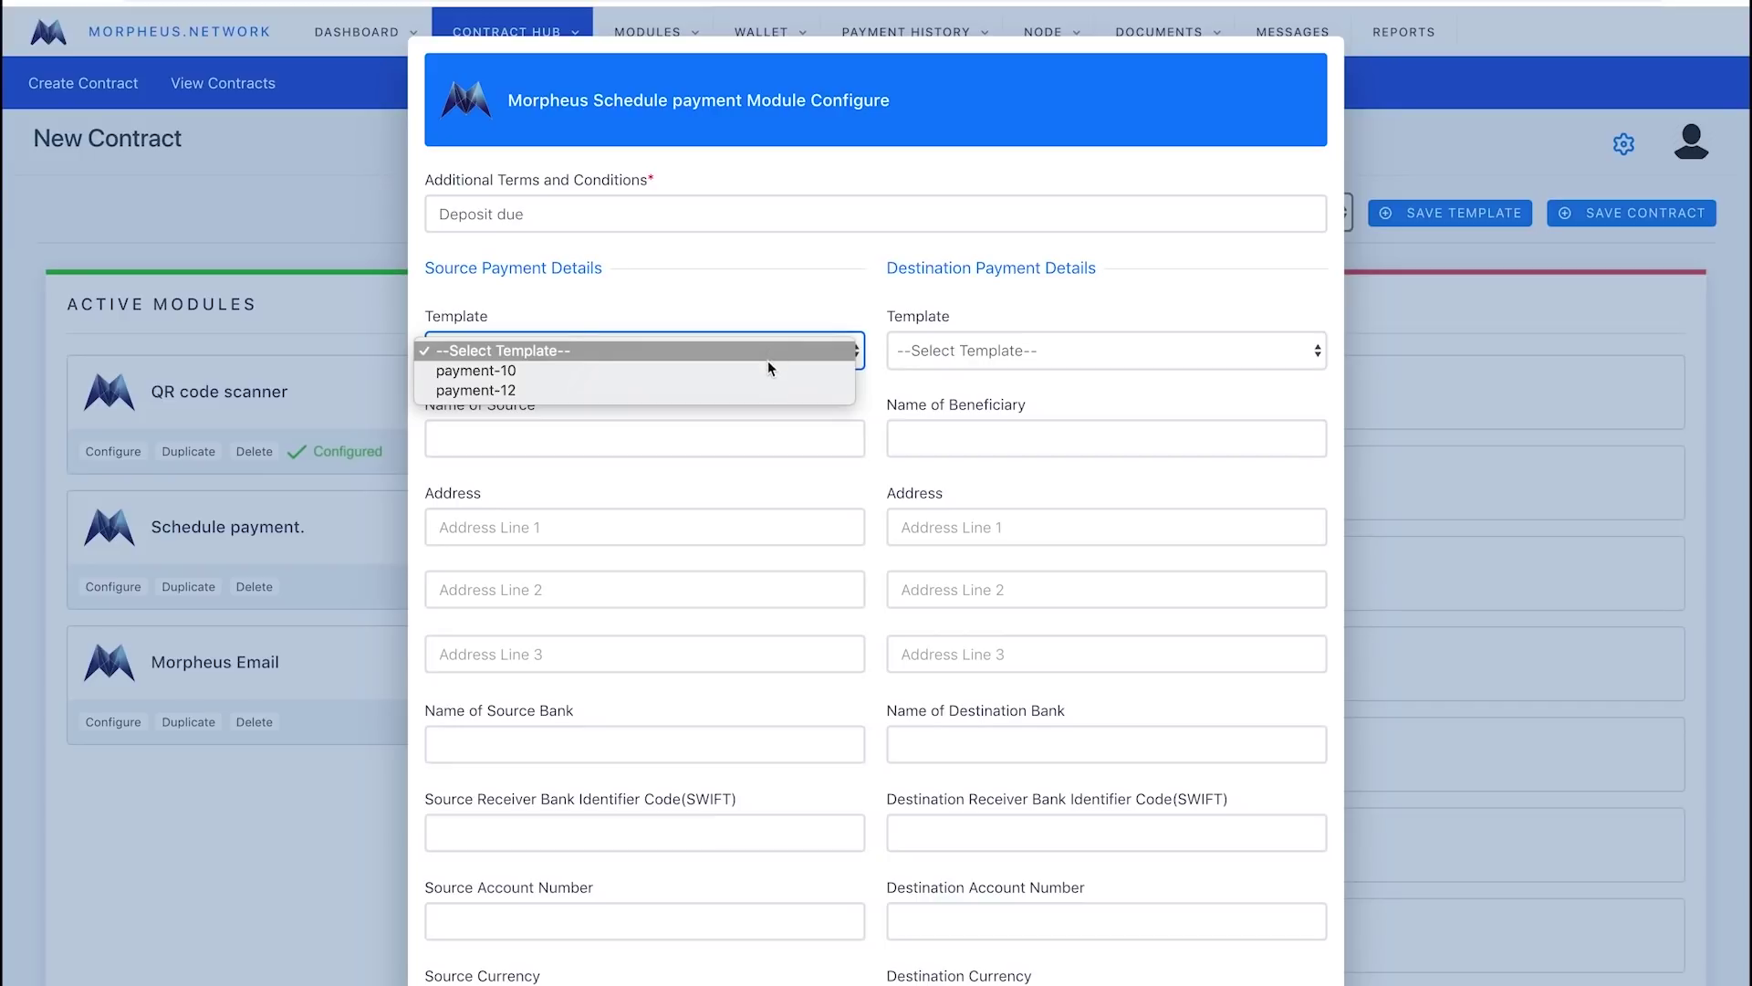
click(764, 371)
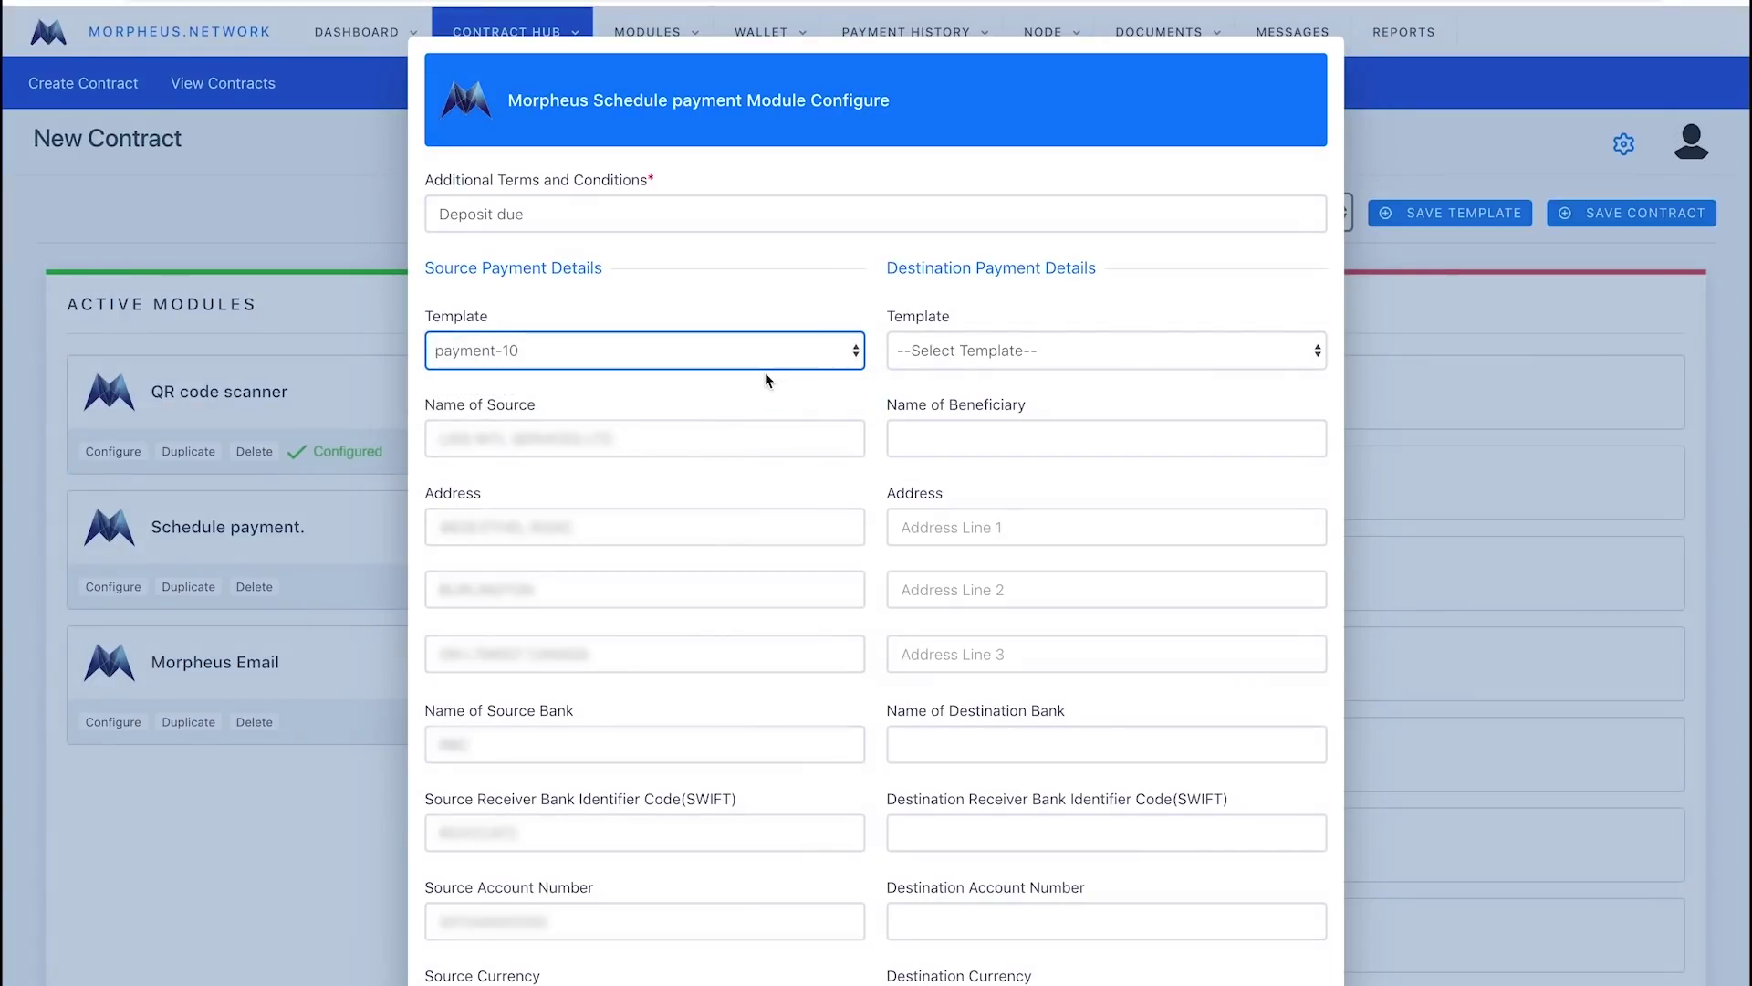
click(932, 362)
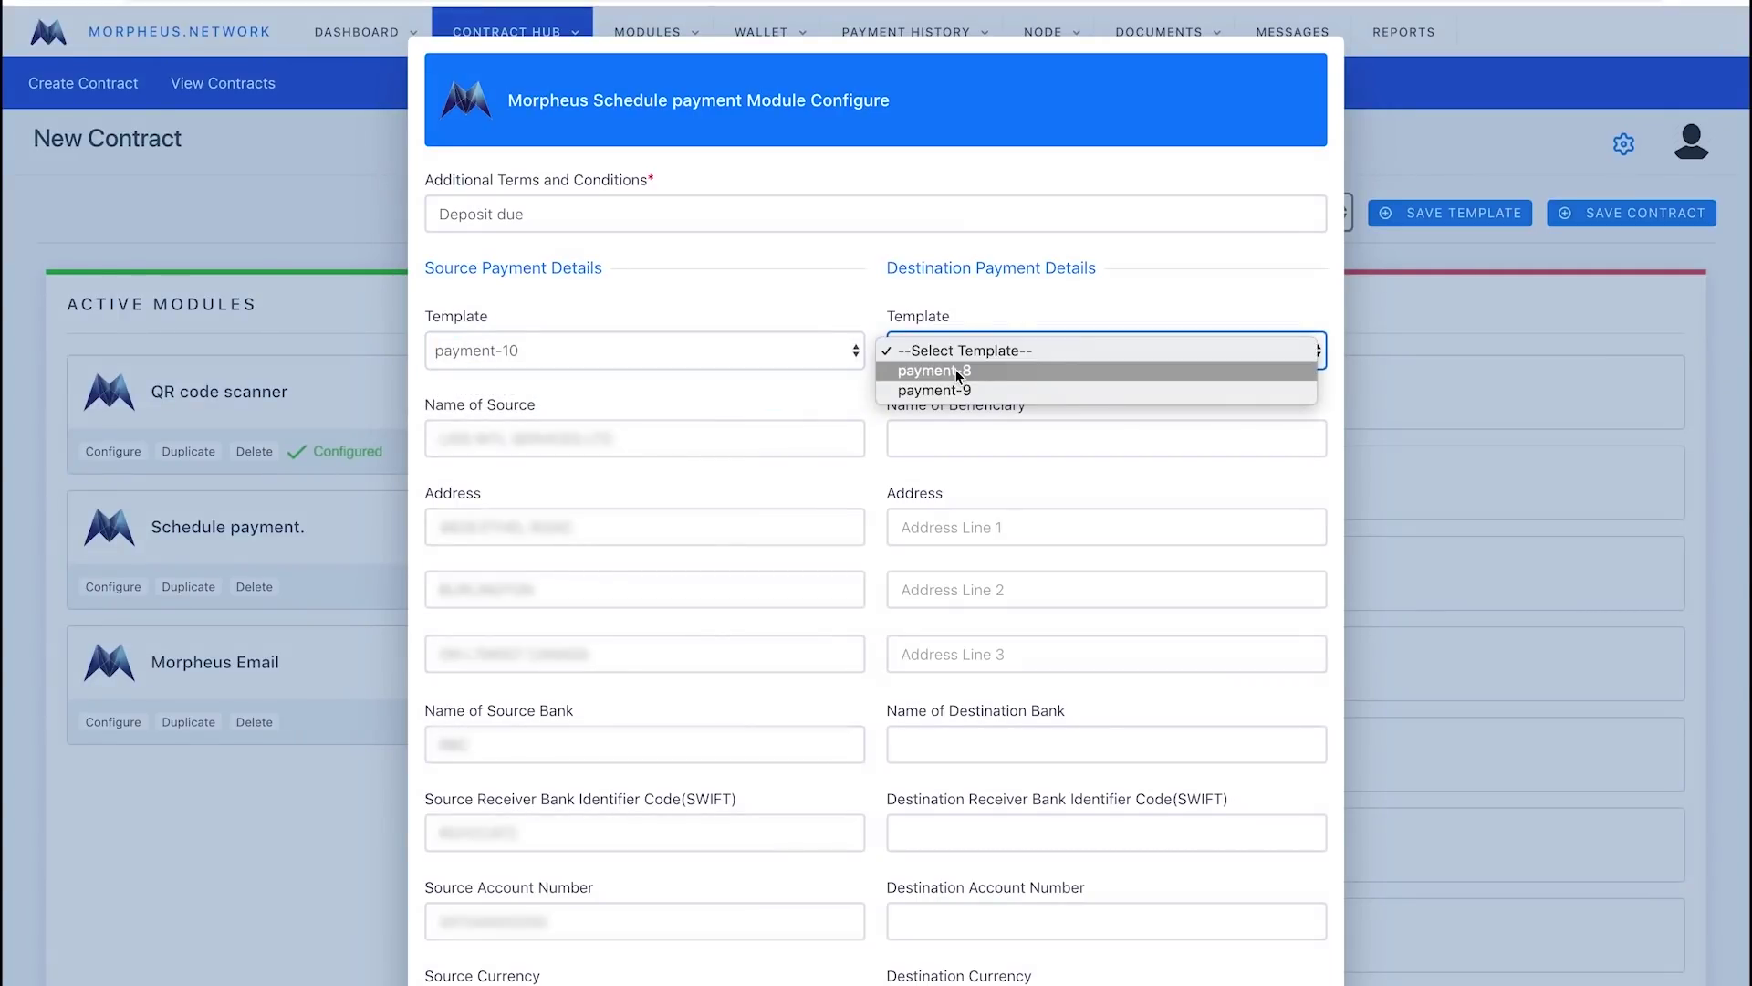
click(958, 370)
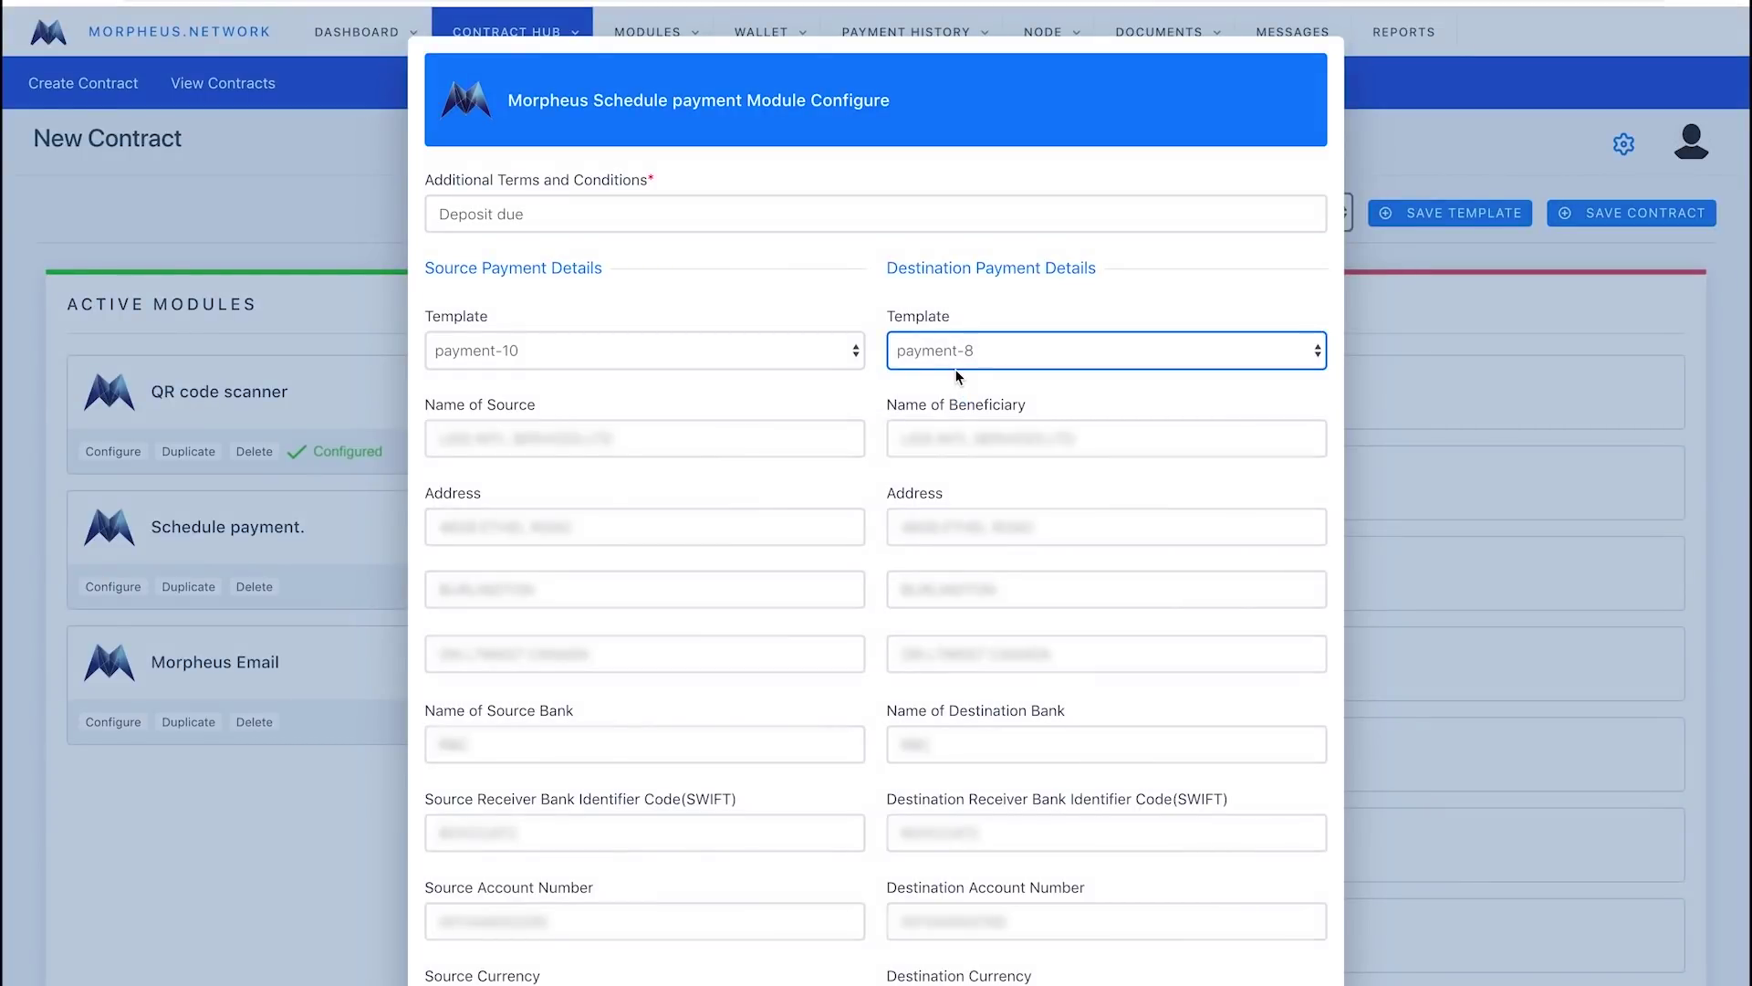
scroll(767, 618, down, 3)
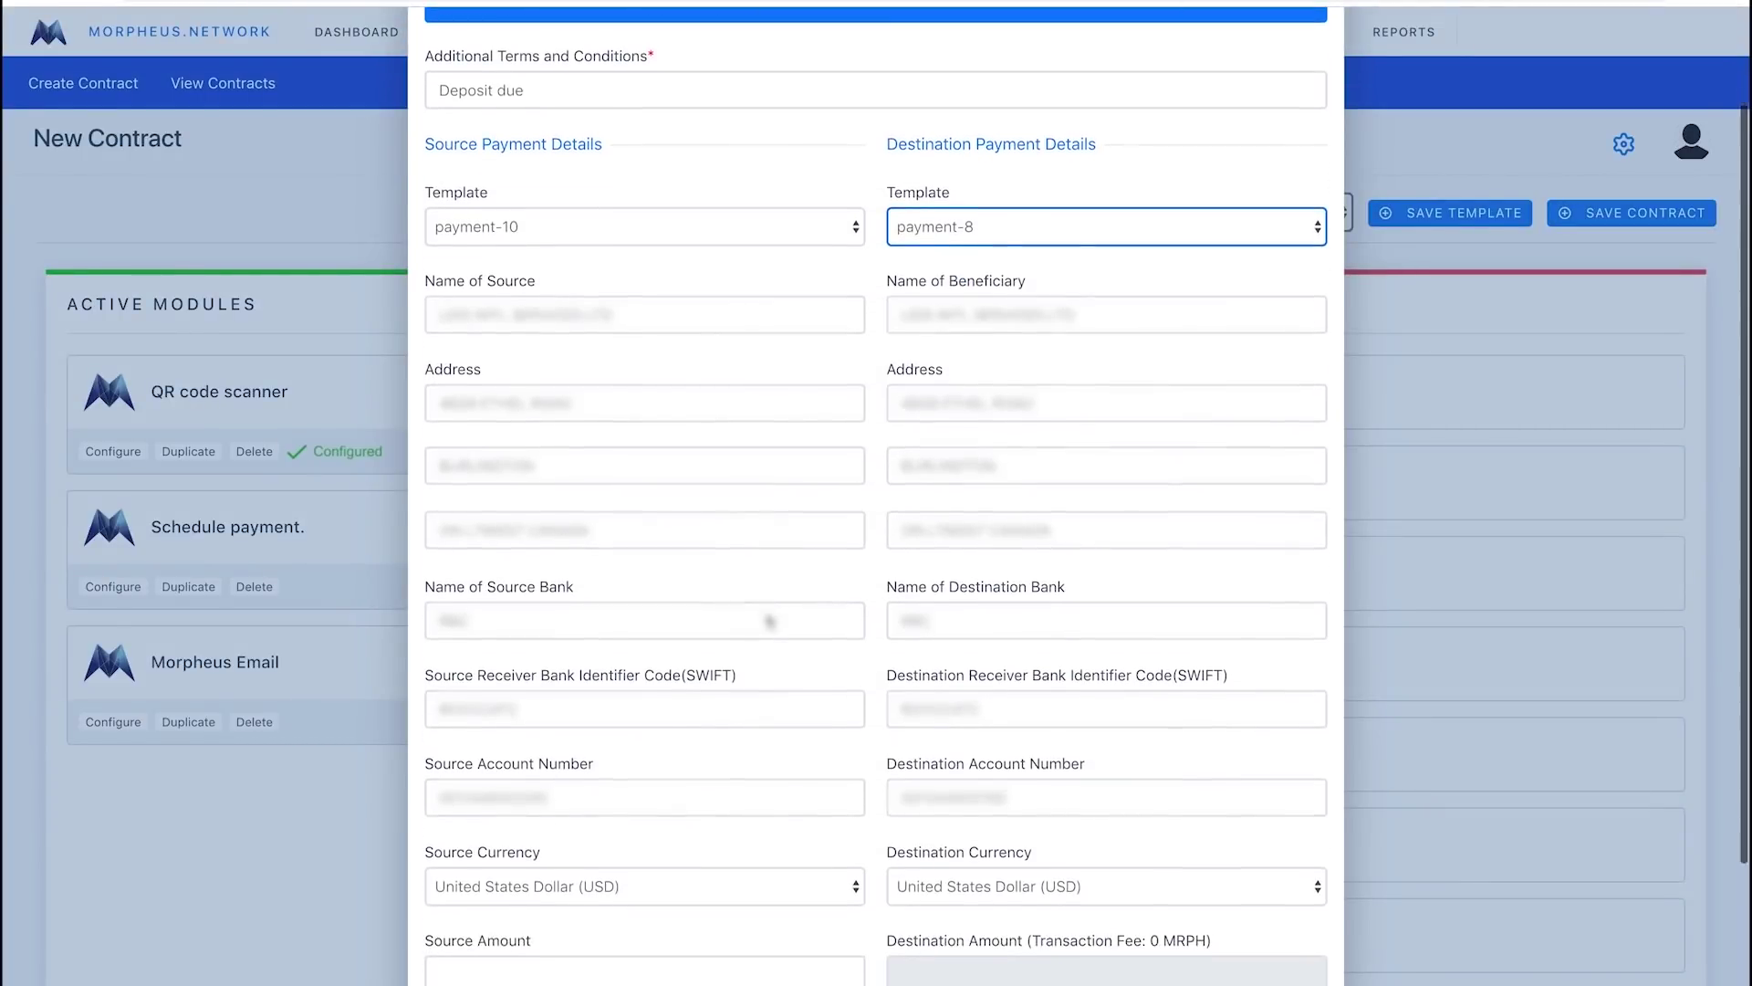
scroll(766, 619, down, 1)
scroll(765, 614, down, 3)
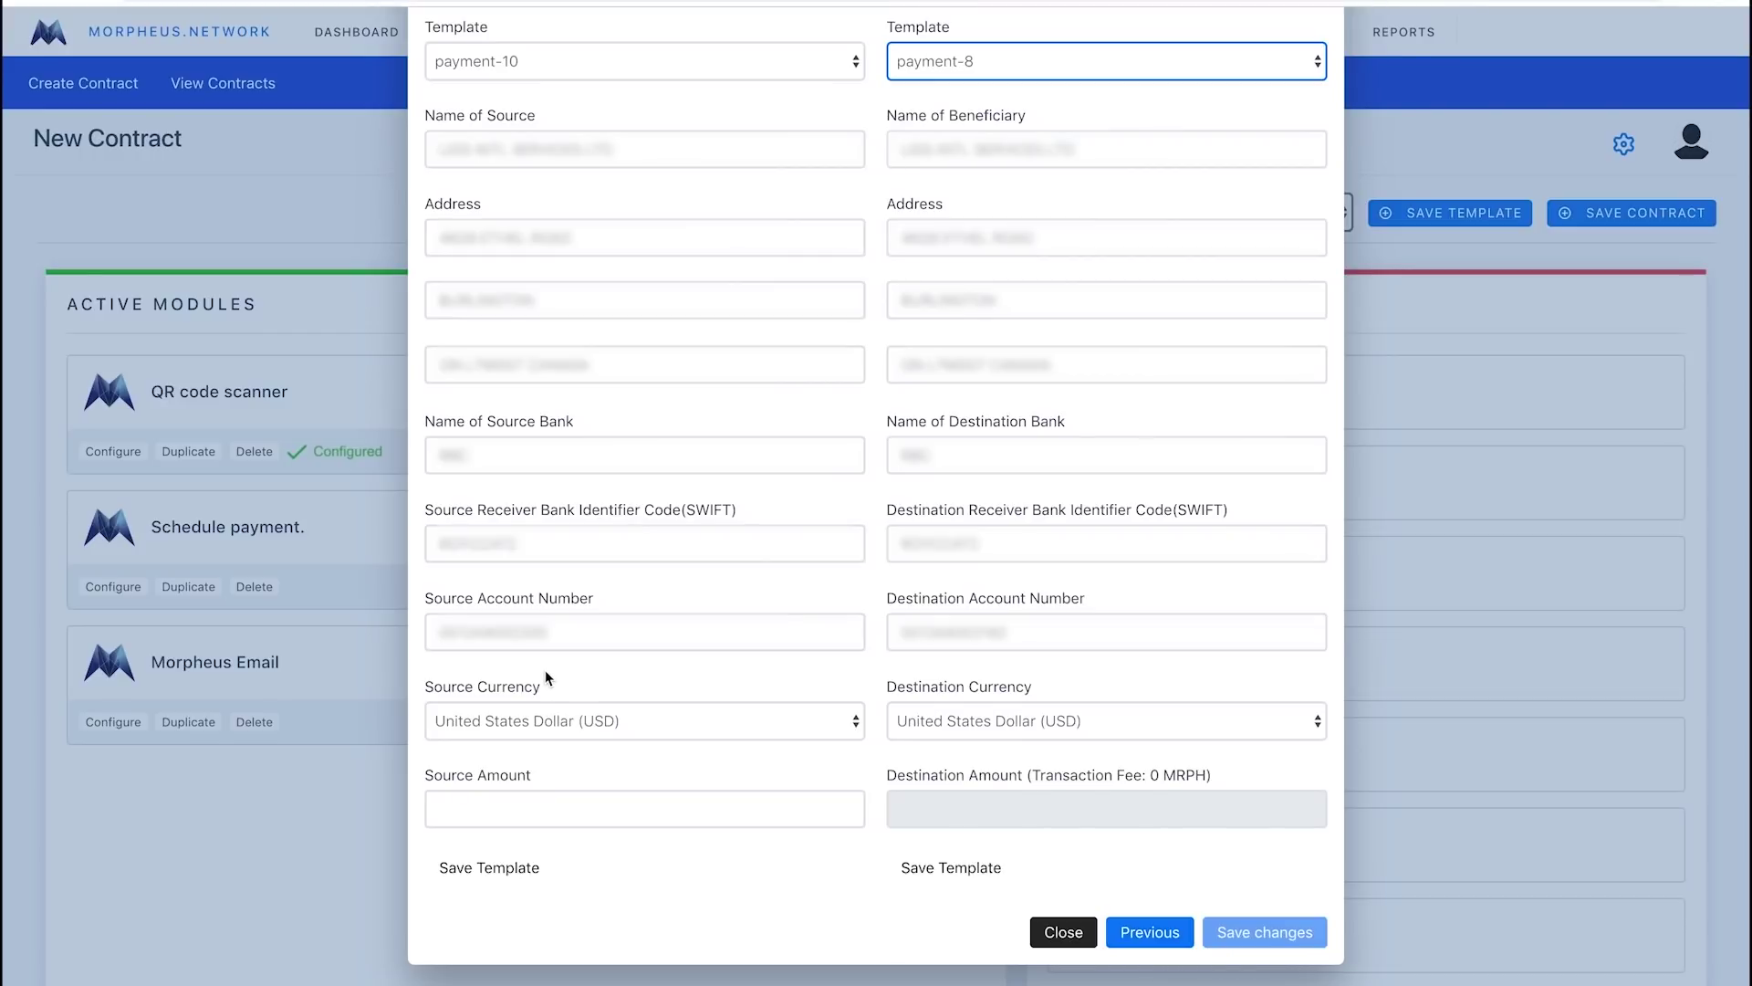
click(475, 803)
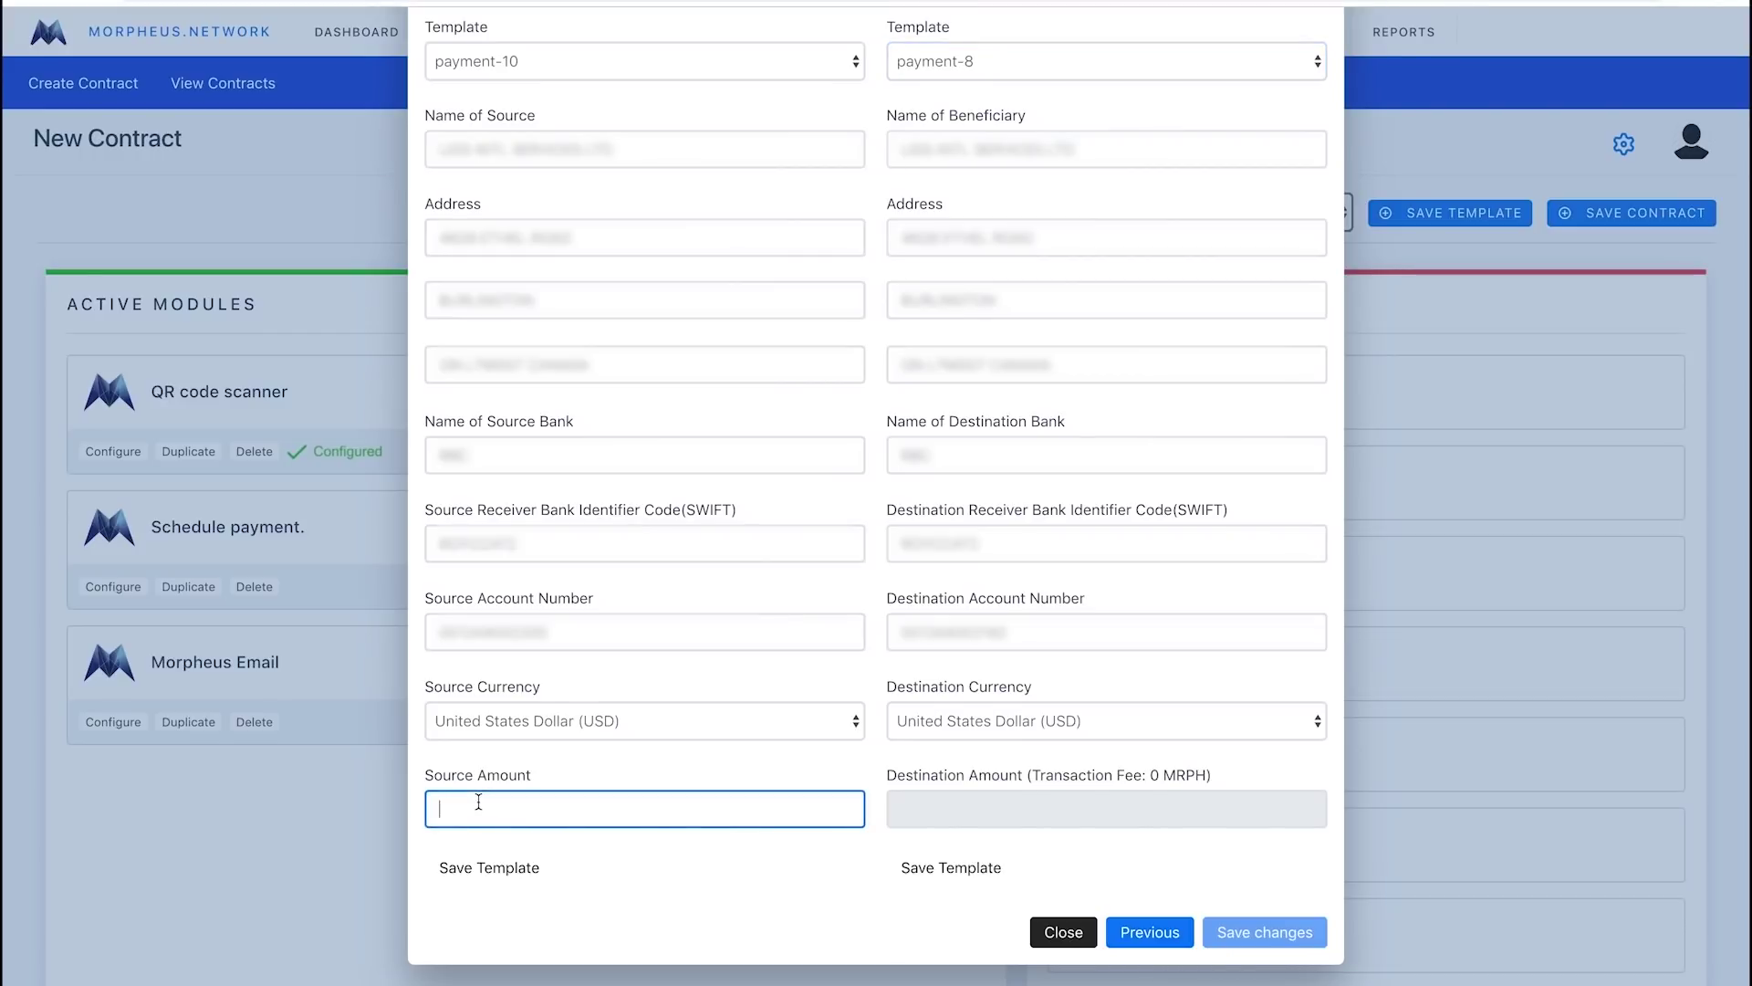
Set the source amount to 2500, replacing the first entry of 1255.
text(1255)
key(Tab)
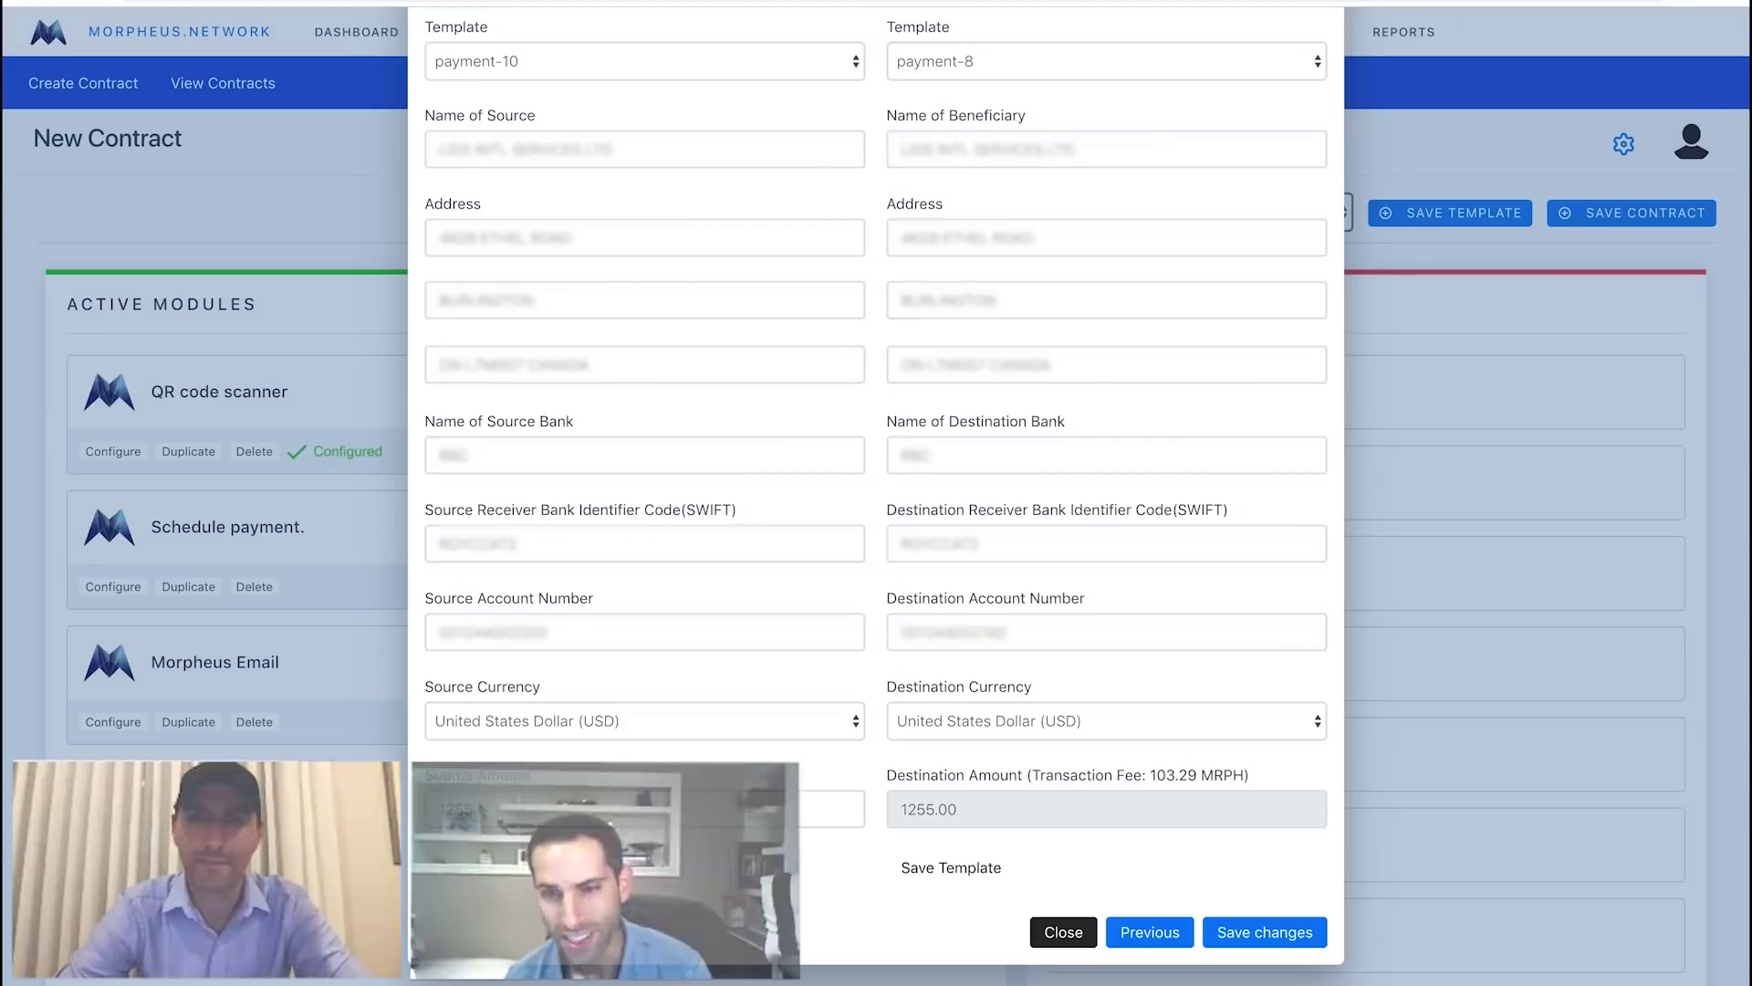
triple_click(553, 808)
key(BackSpace)
text(2500)
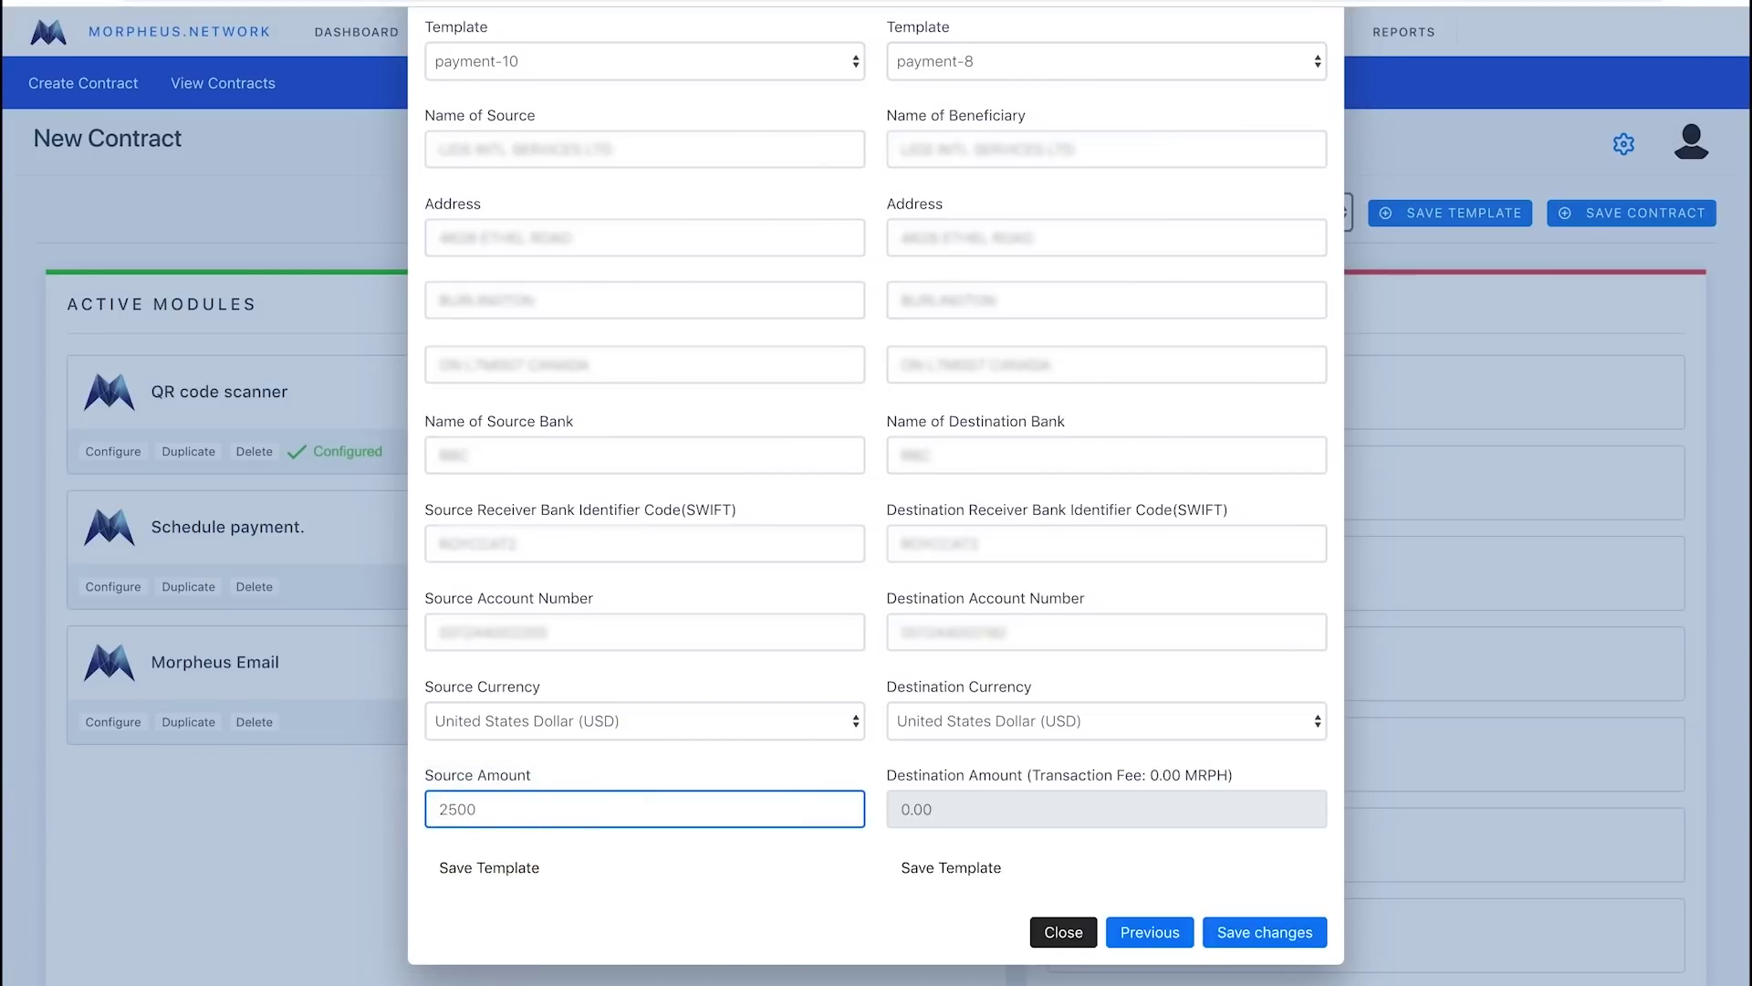
key(Tab)
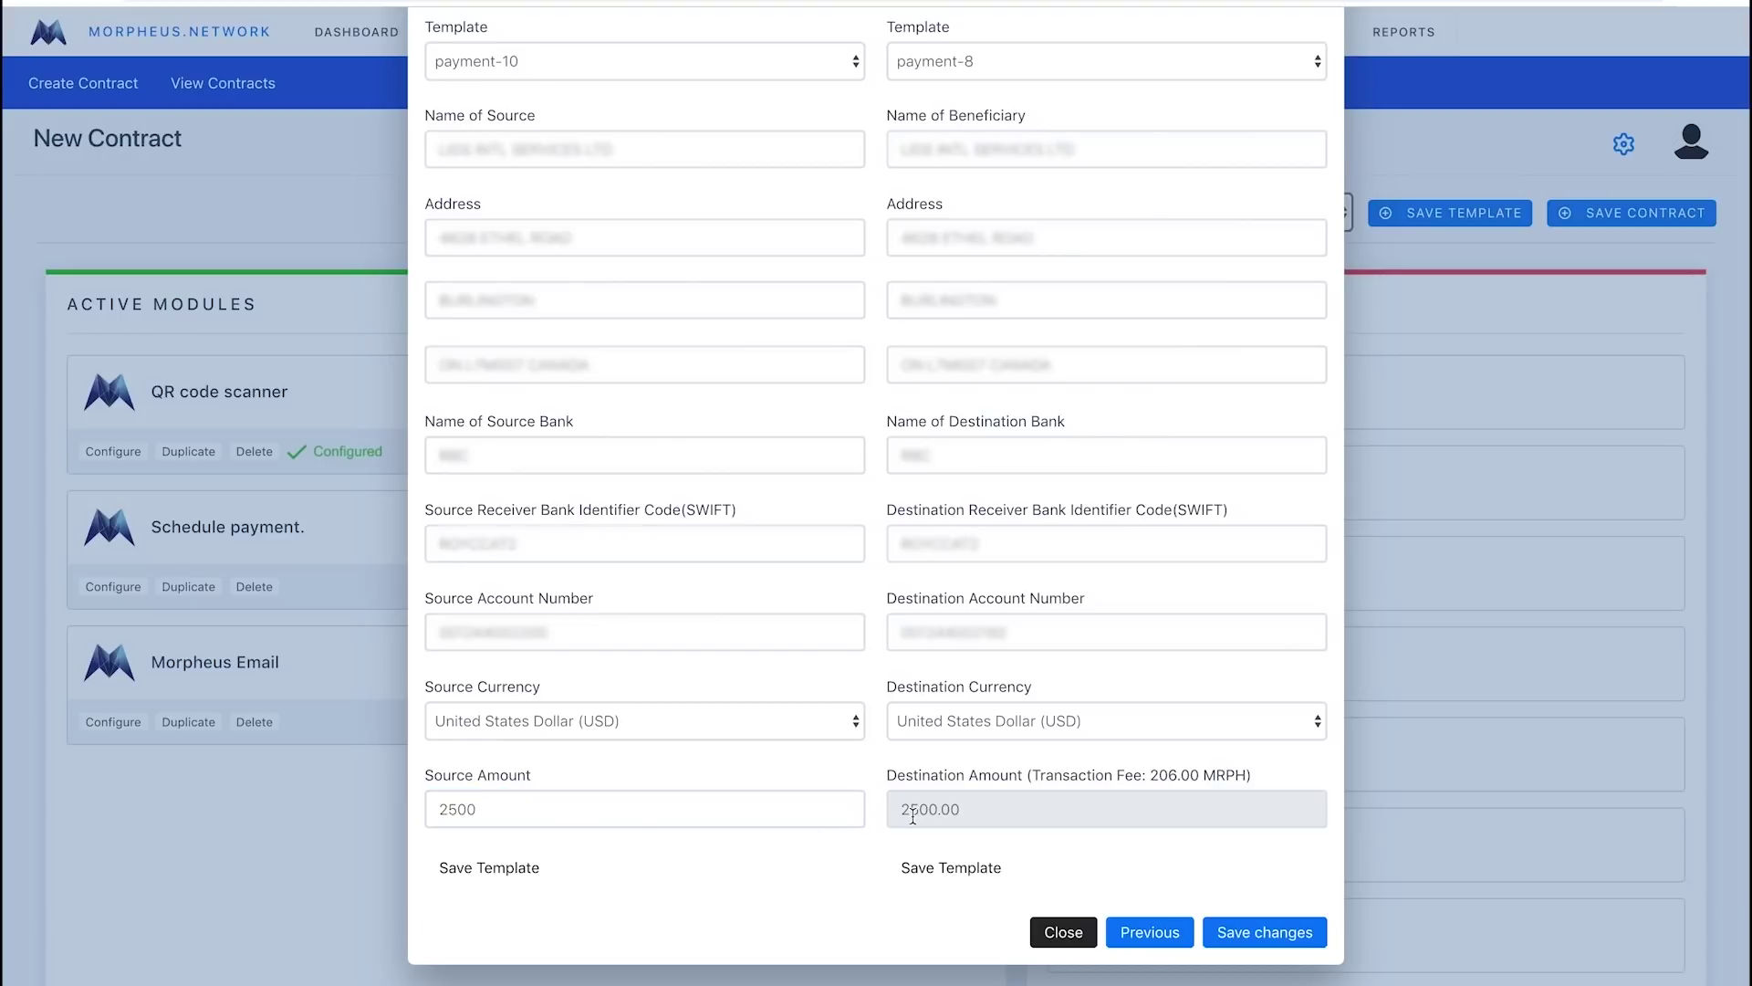
Change the destination currency to Korean Won (KRW) and save the payment settings.
click(1024, 721)
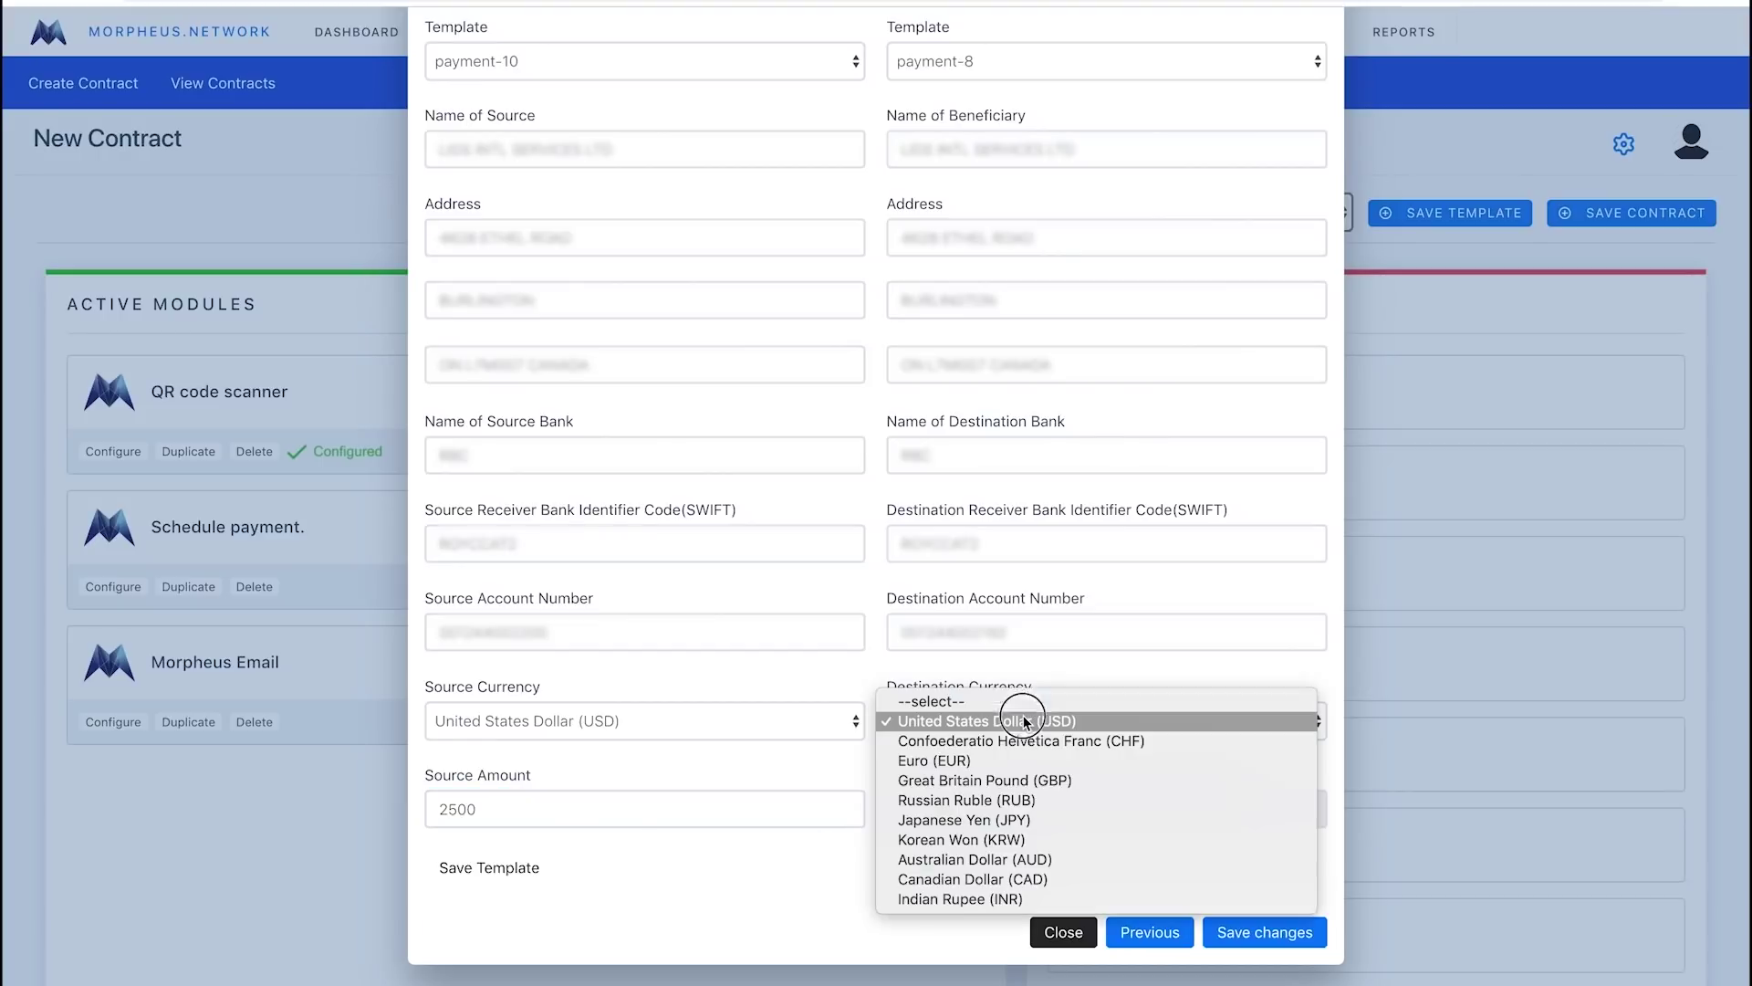
click(1022, 761)
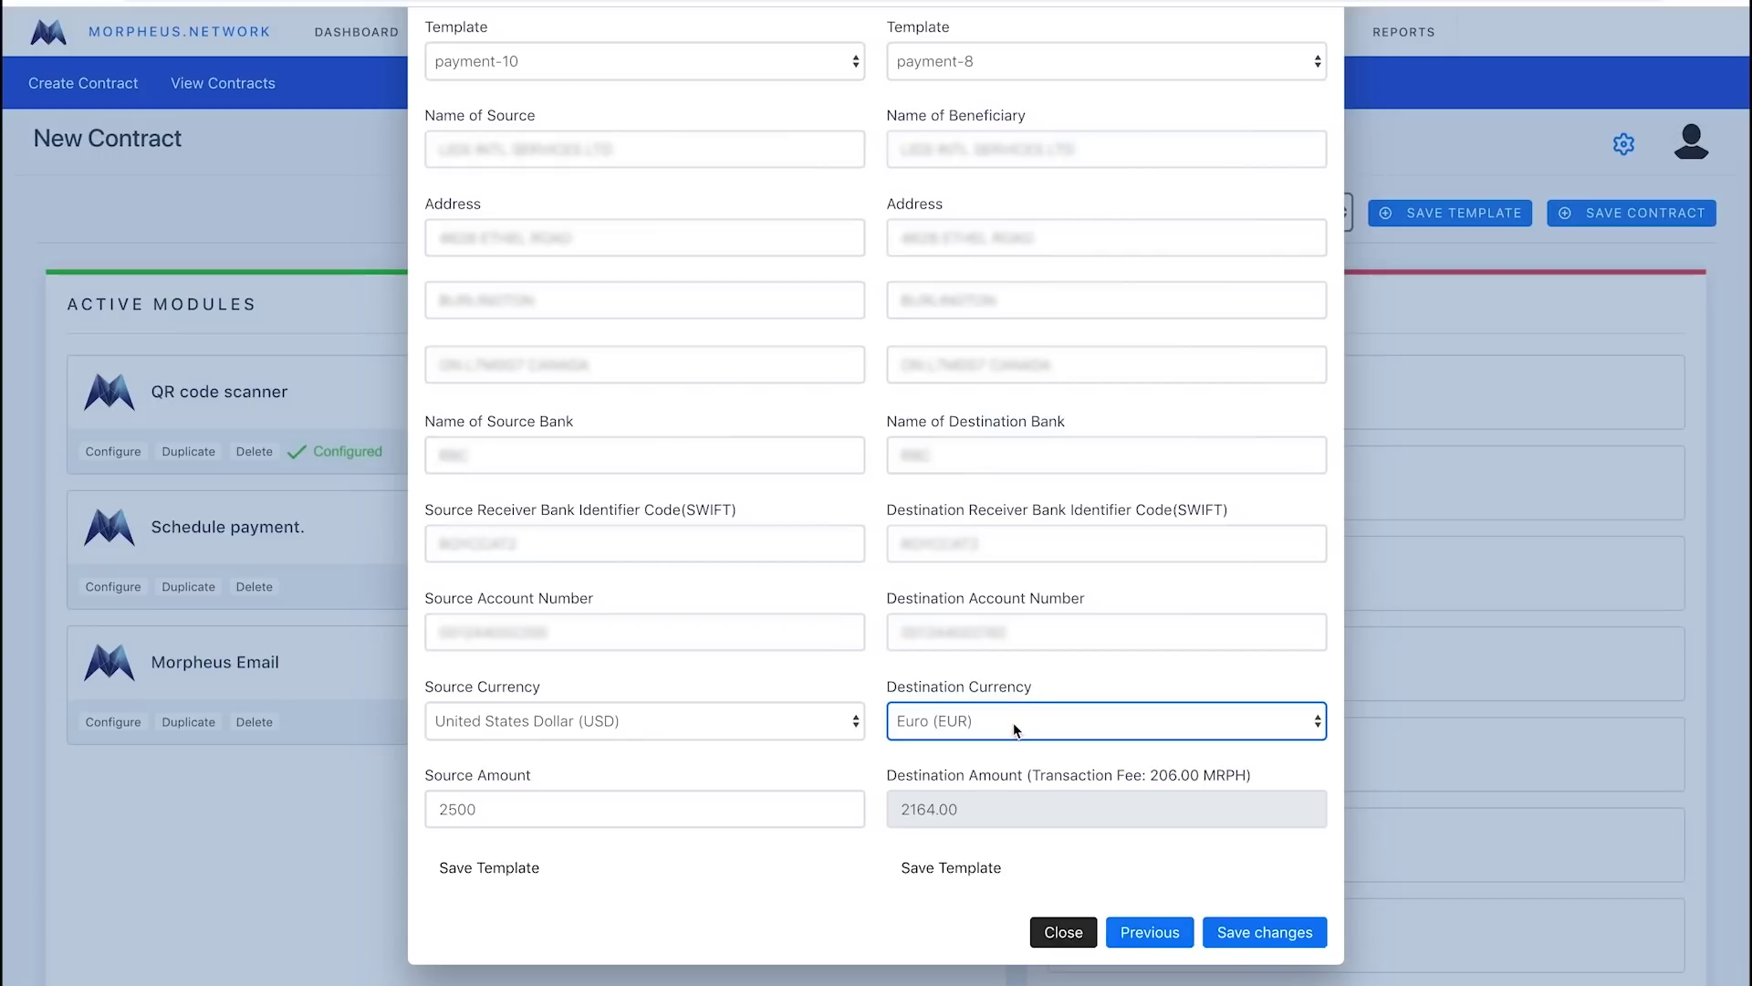
click(1013, 720)
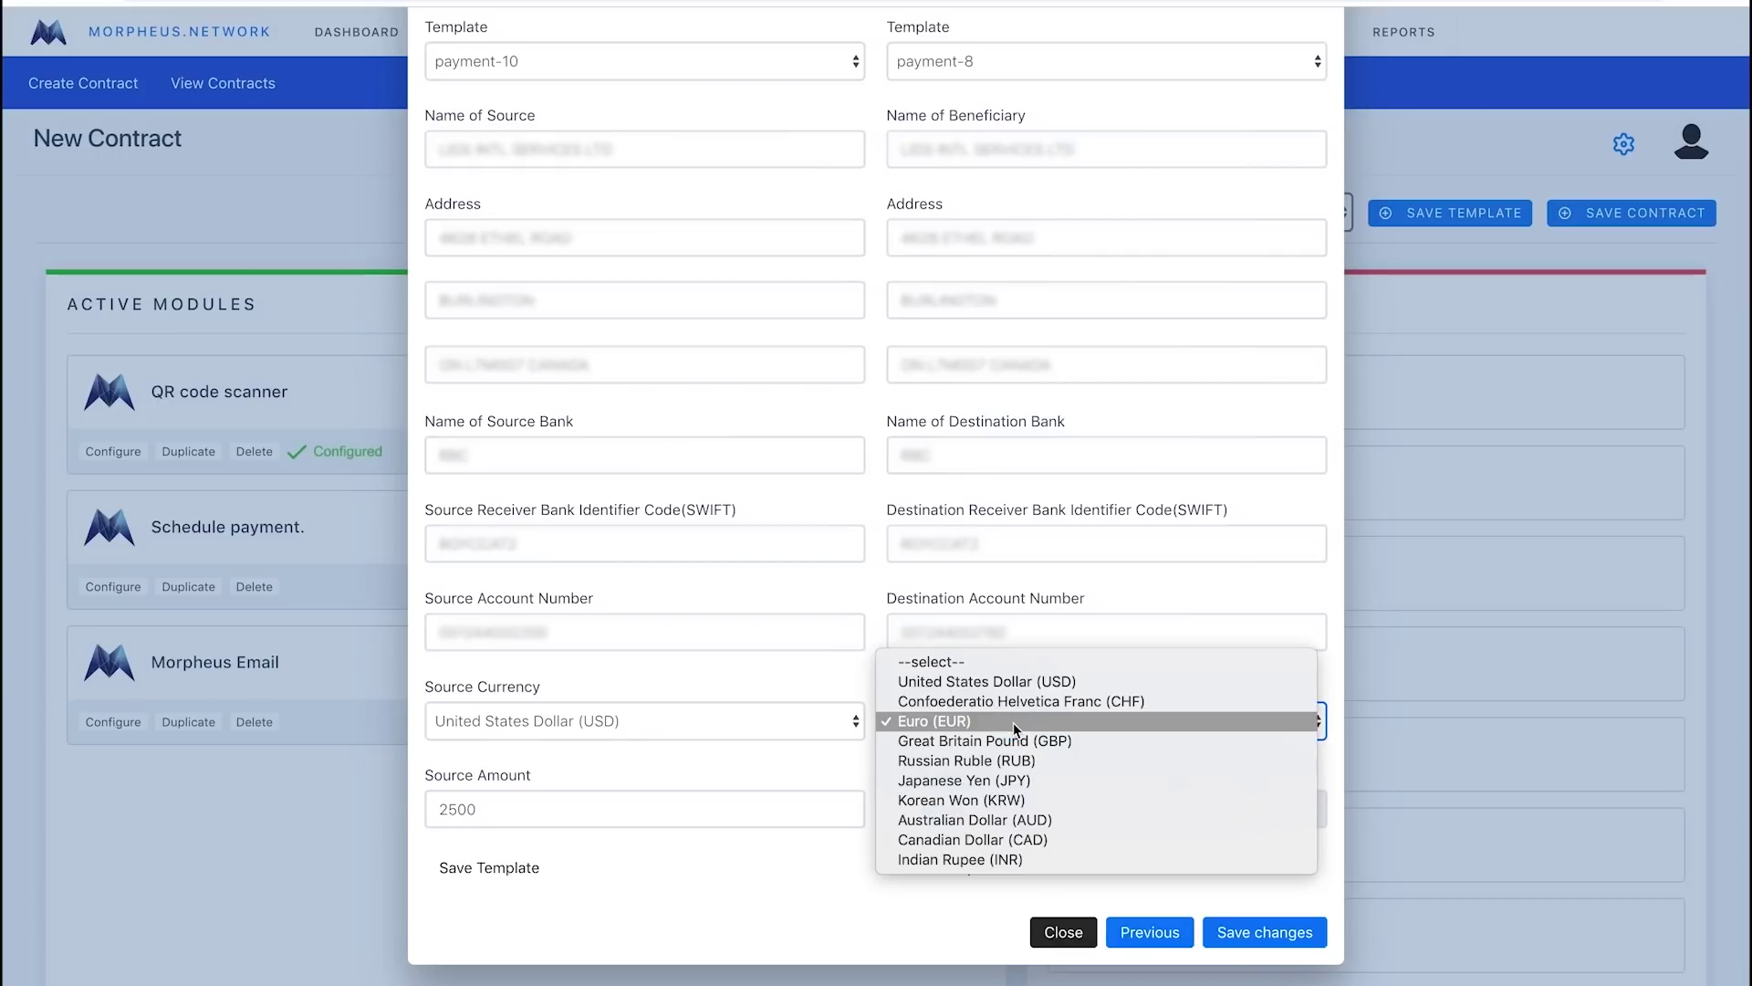
click(1015, 800)
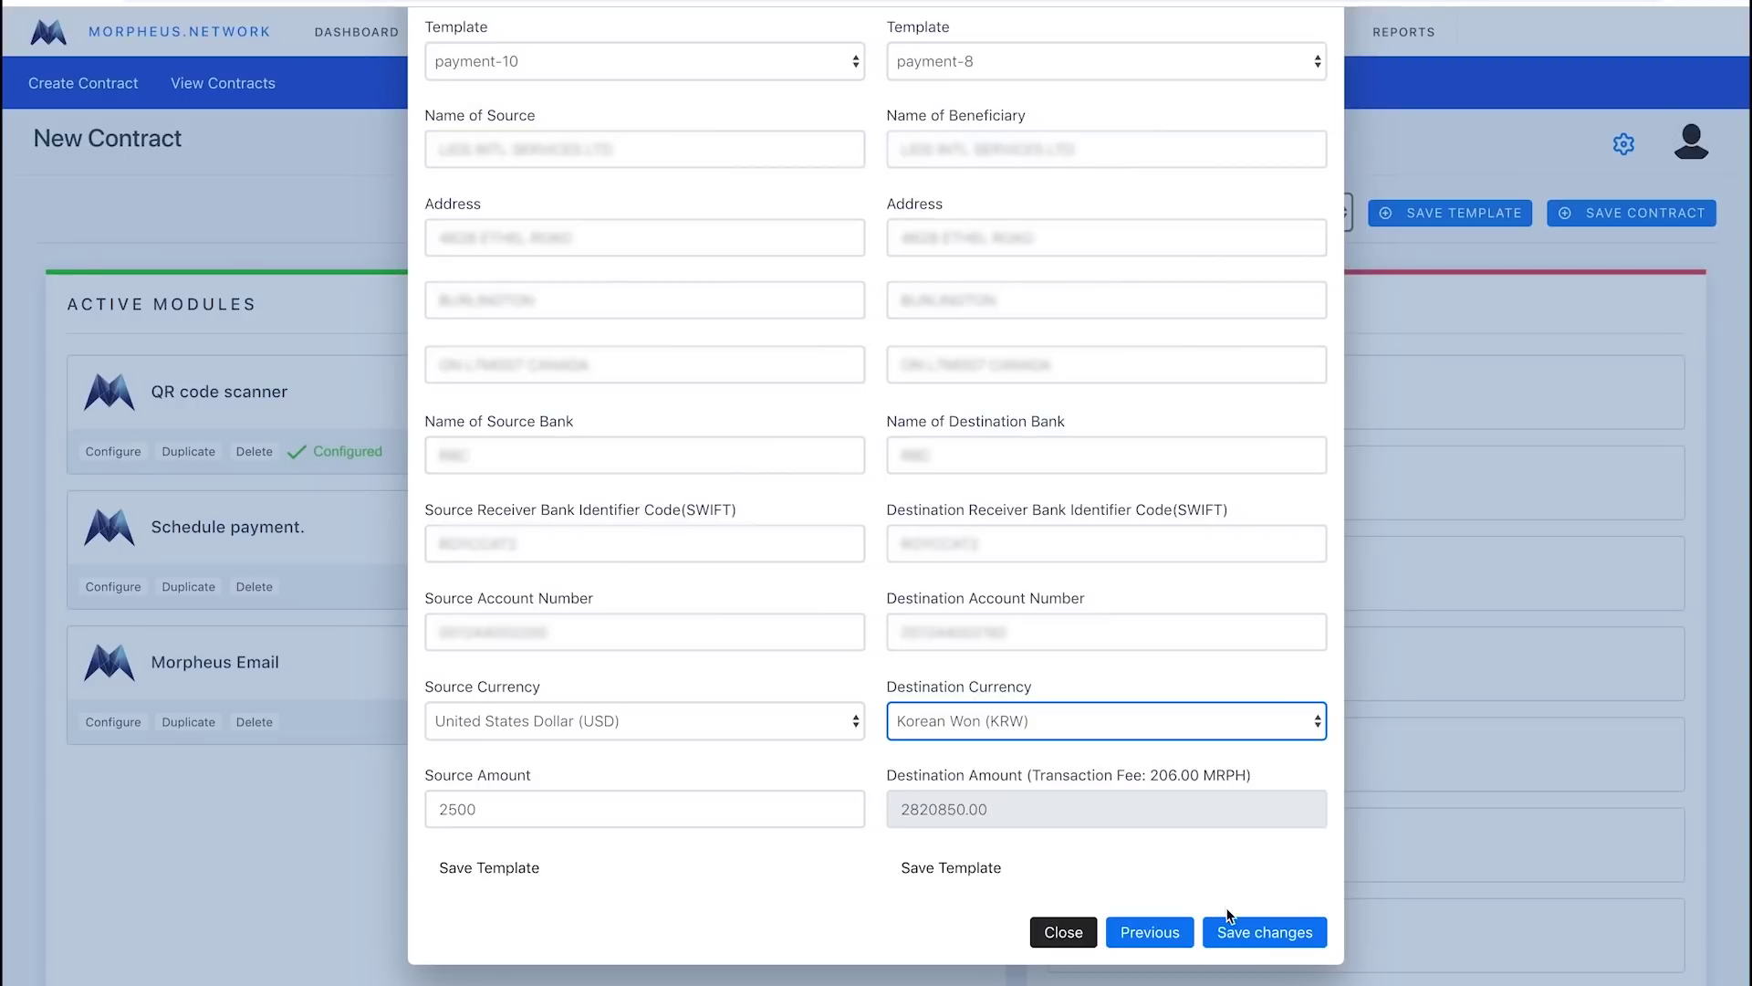
click(1267, 931)
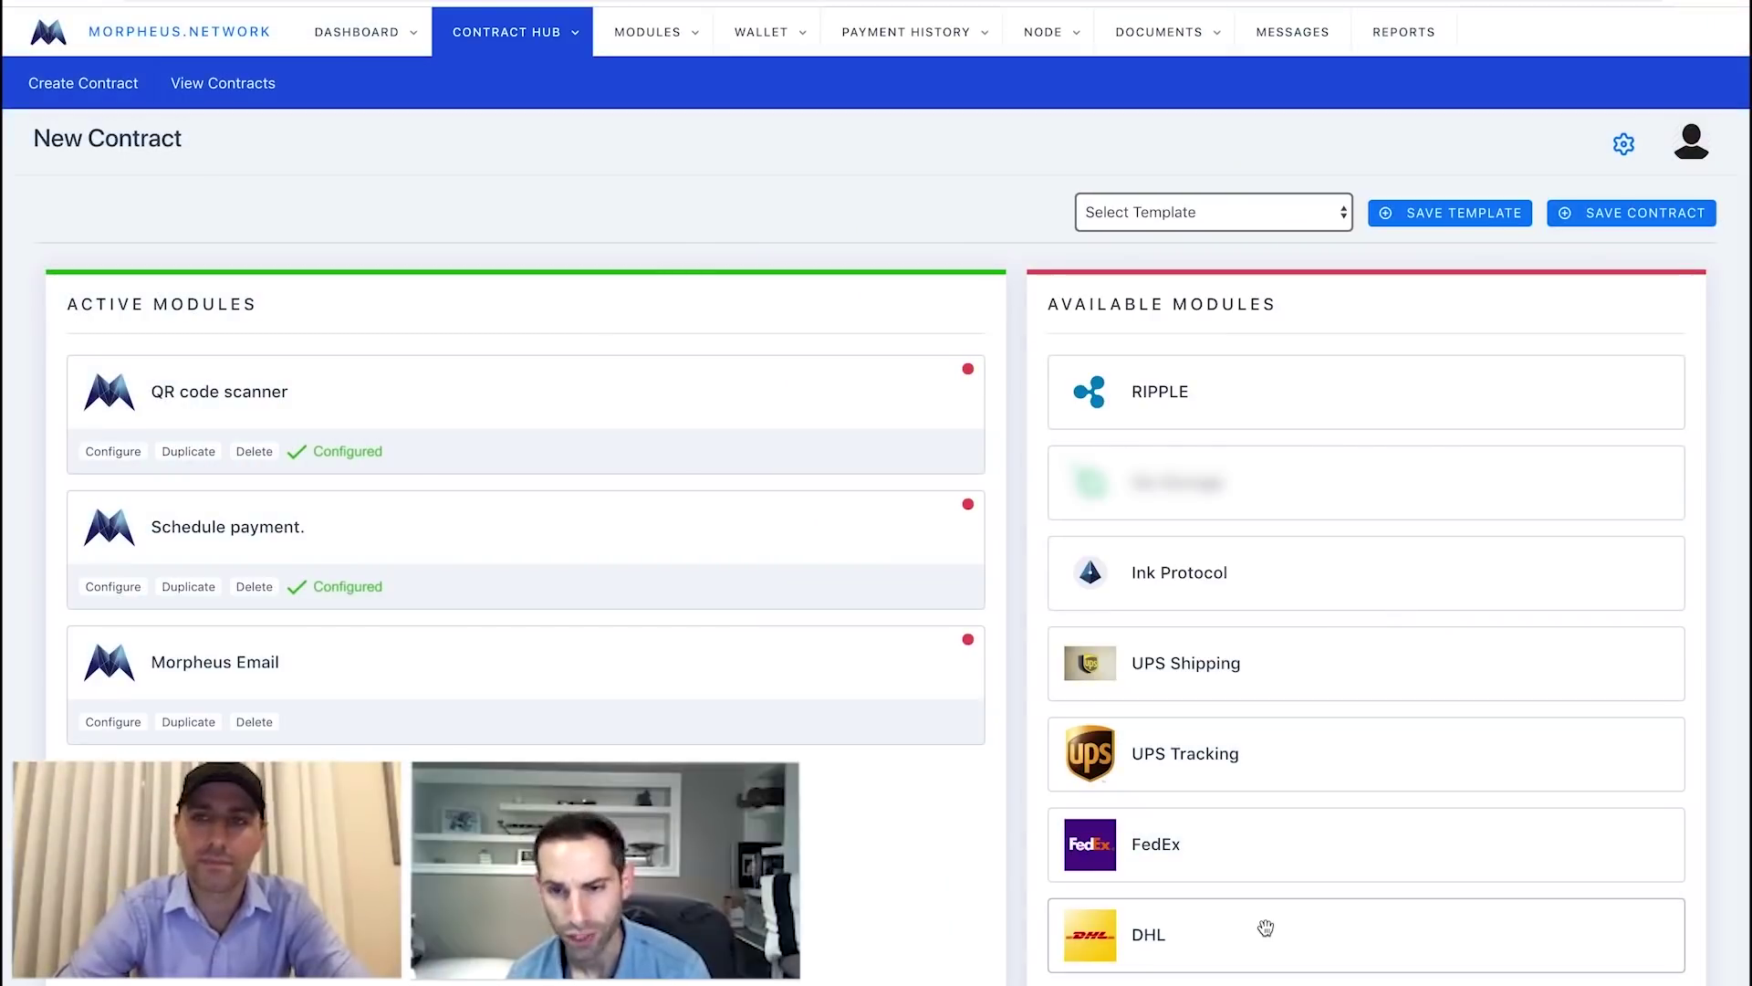
In Morpheus Email settings, enter the recipient's e-mail address and the subject 'Hello!'.
click(114, 721)
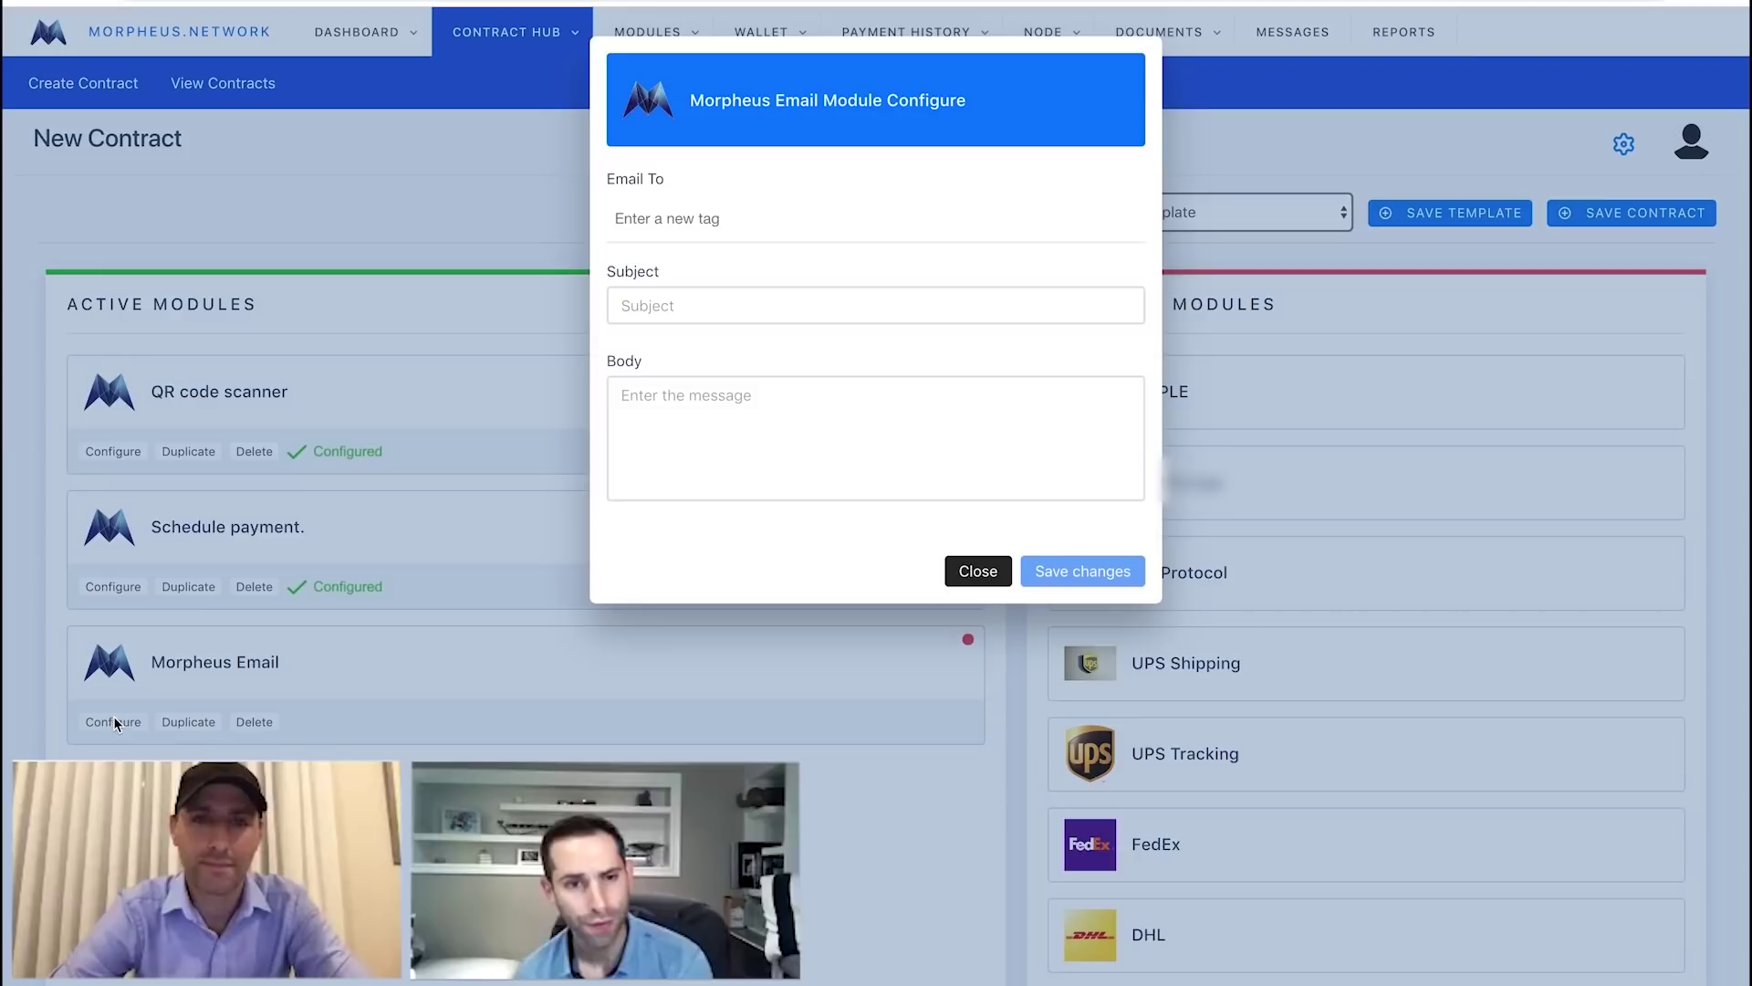
click(728, 233)
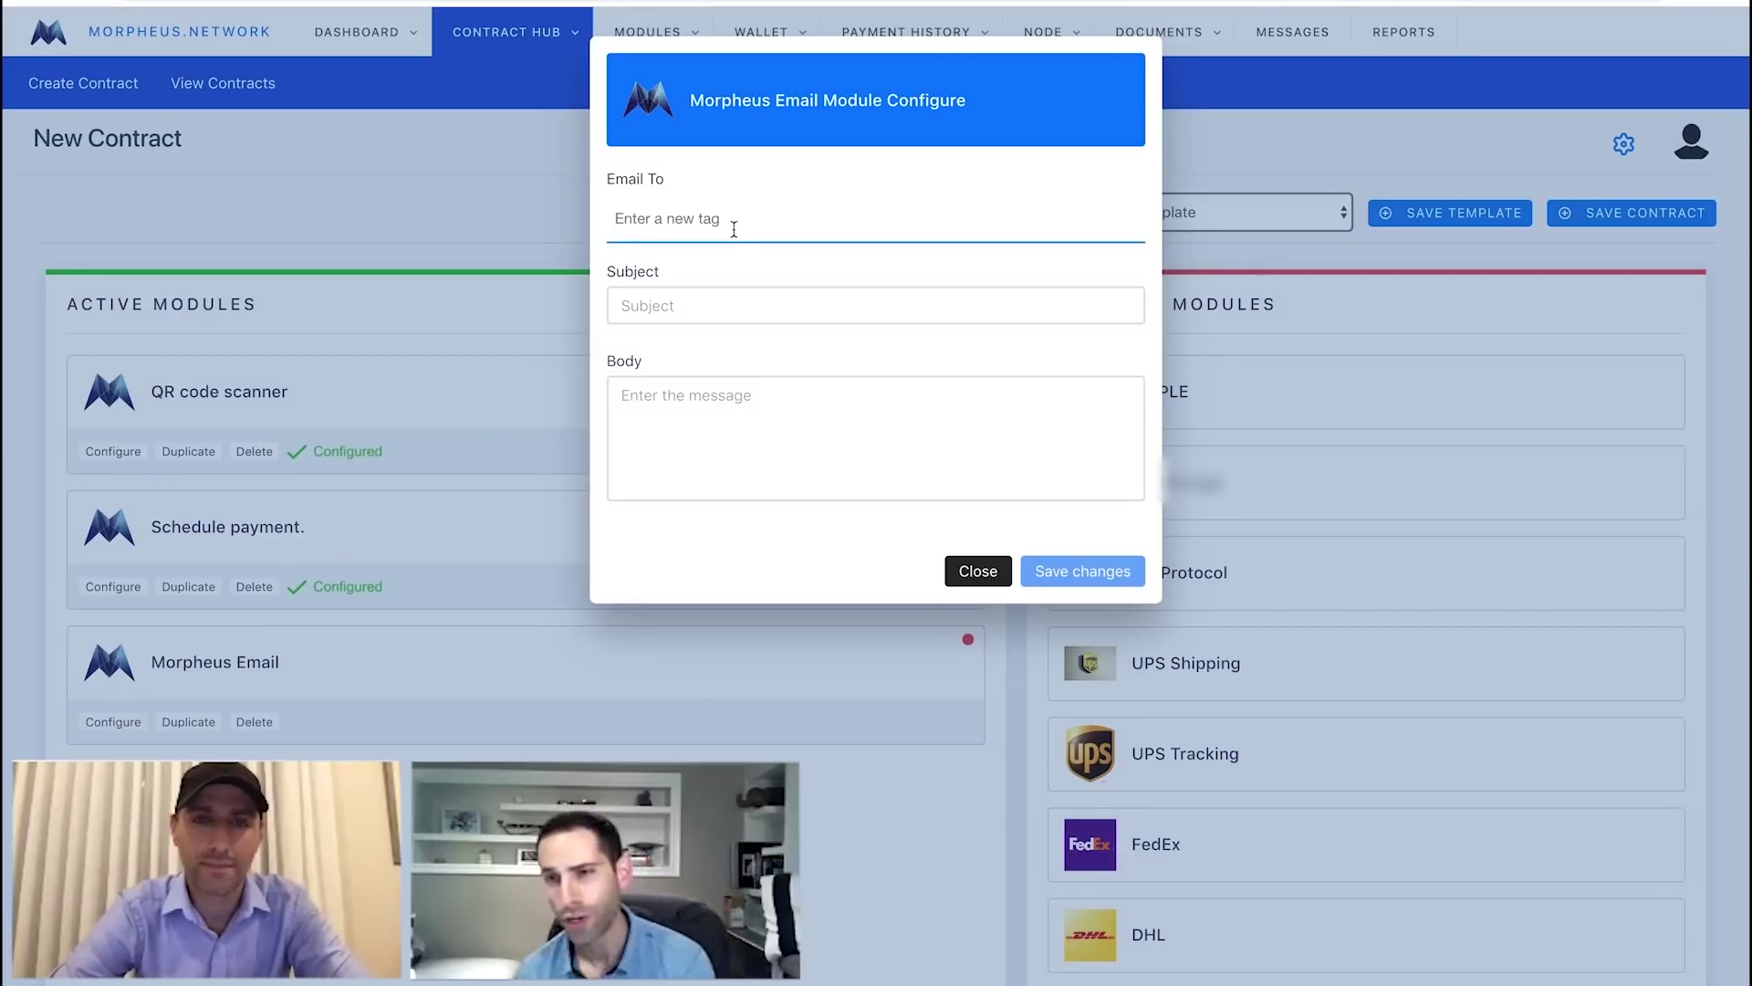
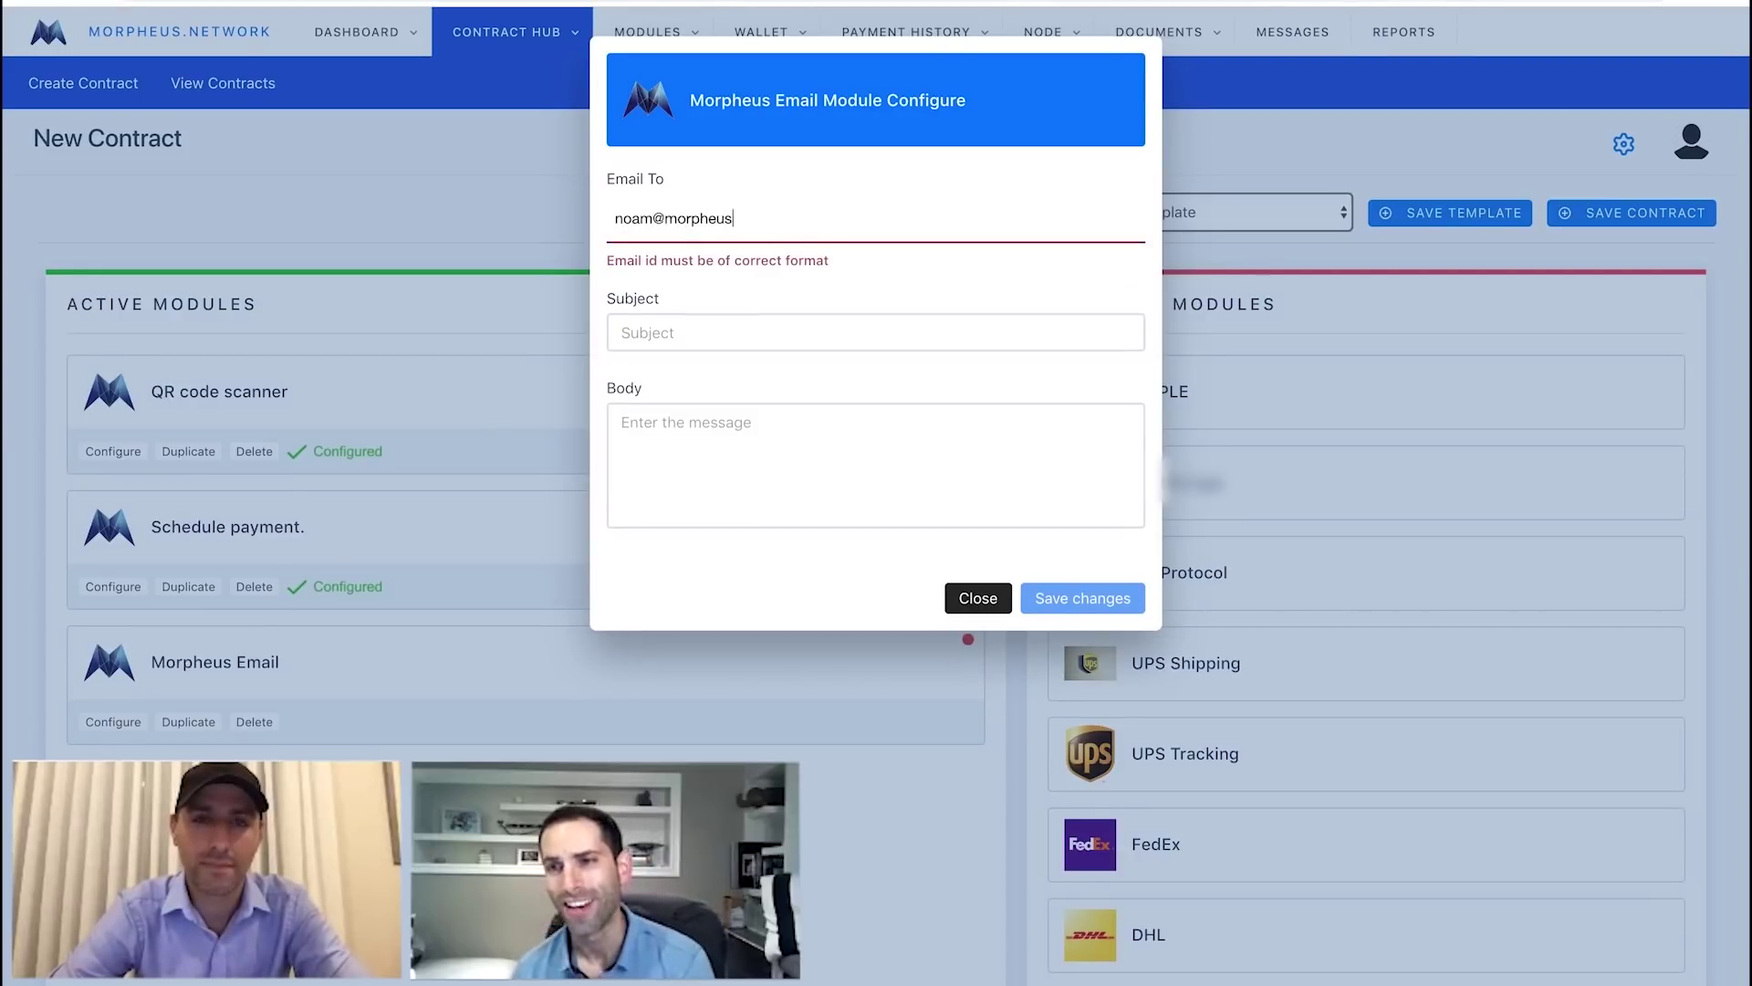
key(Return)
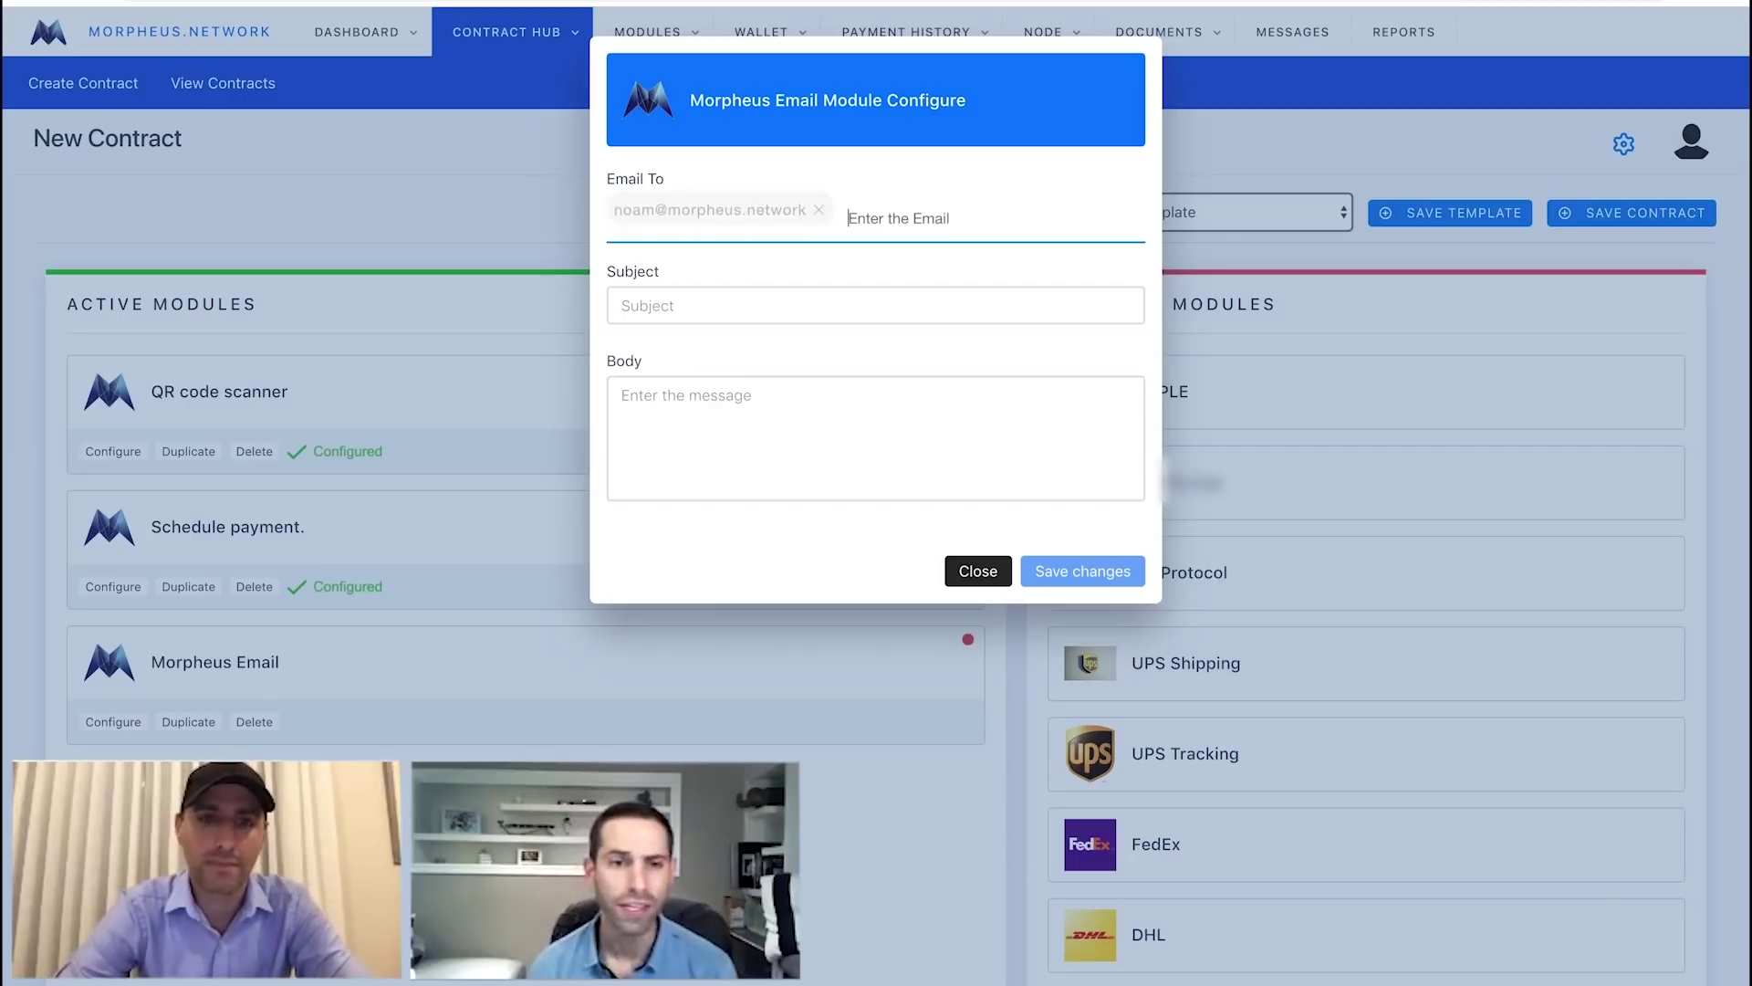
click(752, 297)
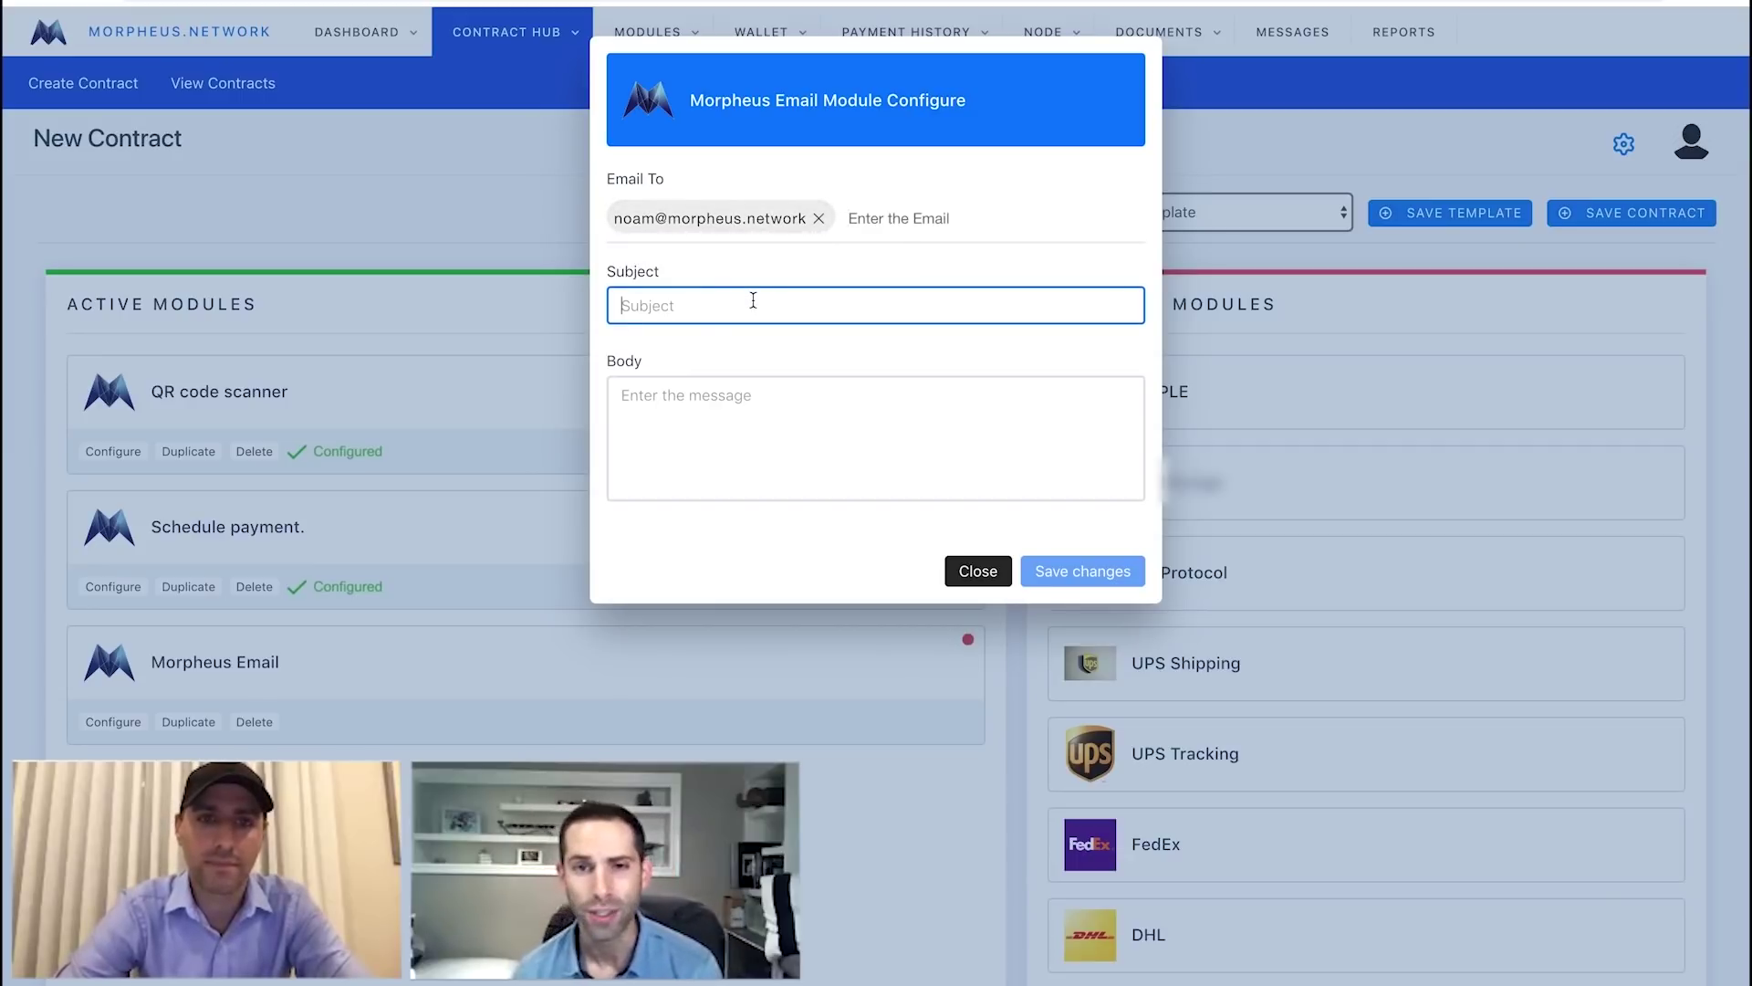
text(Hello!)
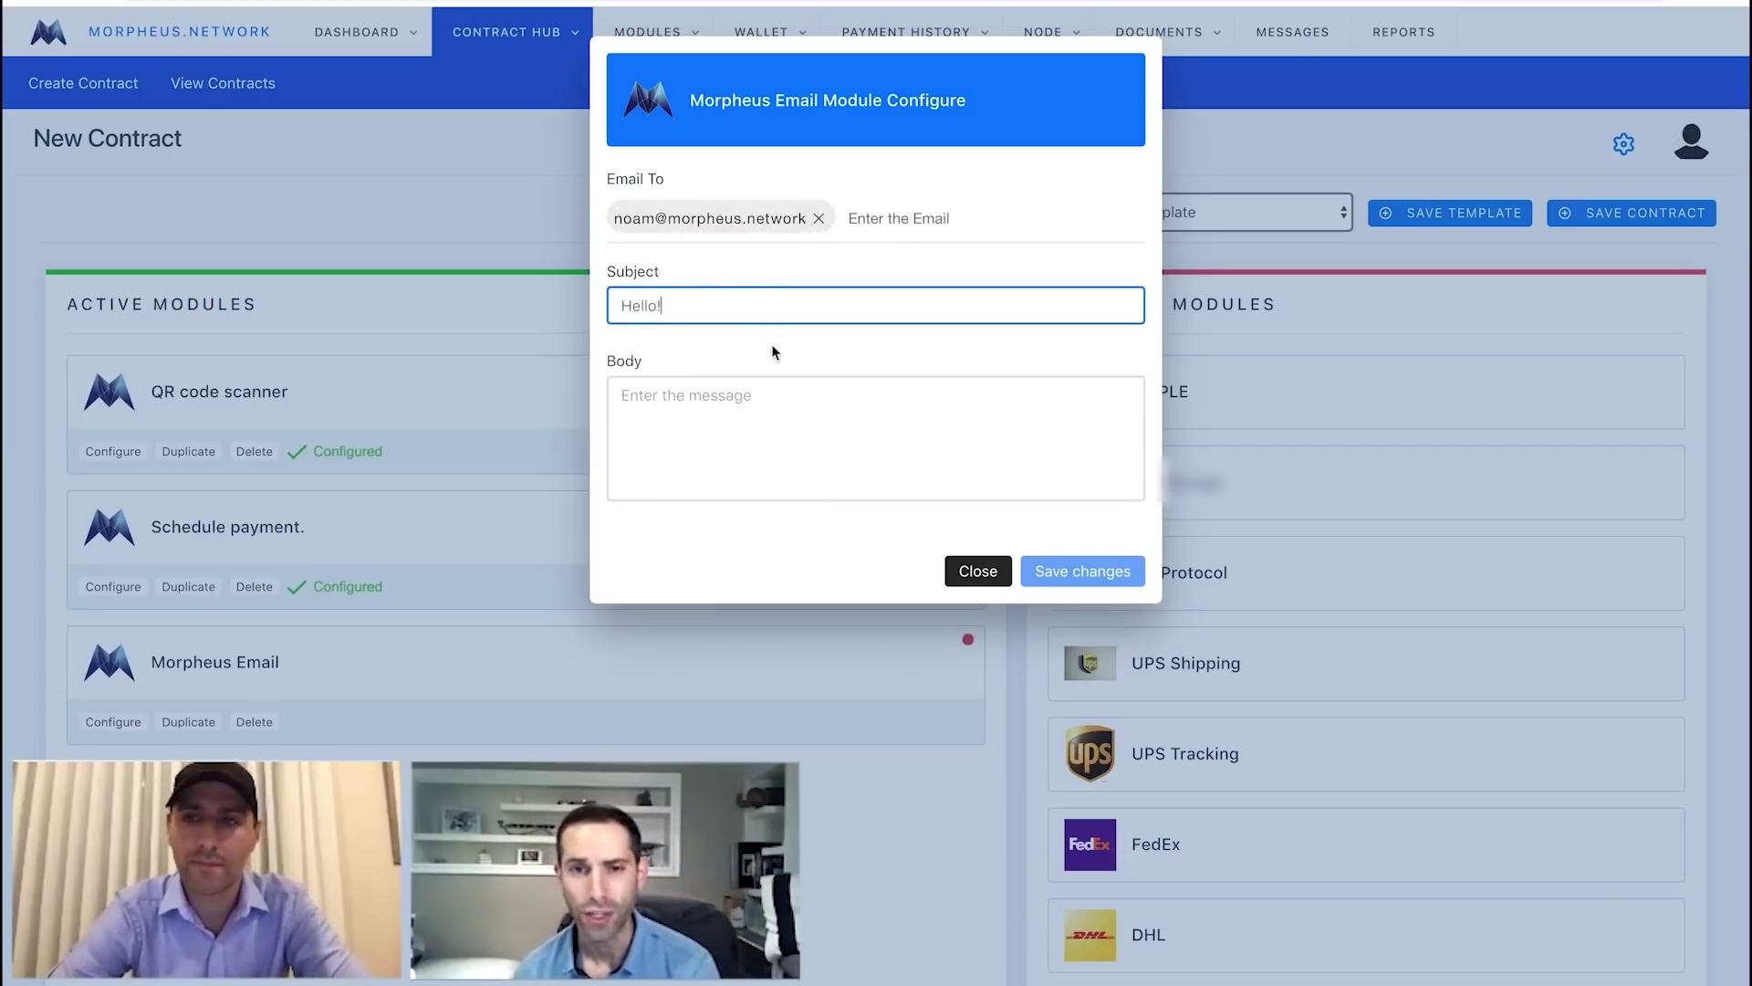
Write a body saying payment was received and the contract completed successfully, then save.
click(766, 399)
text(Hel)
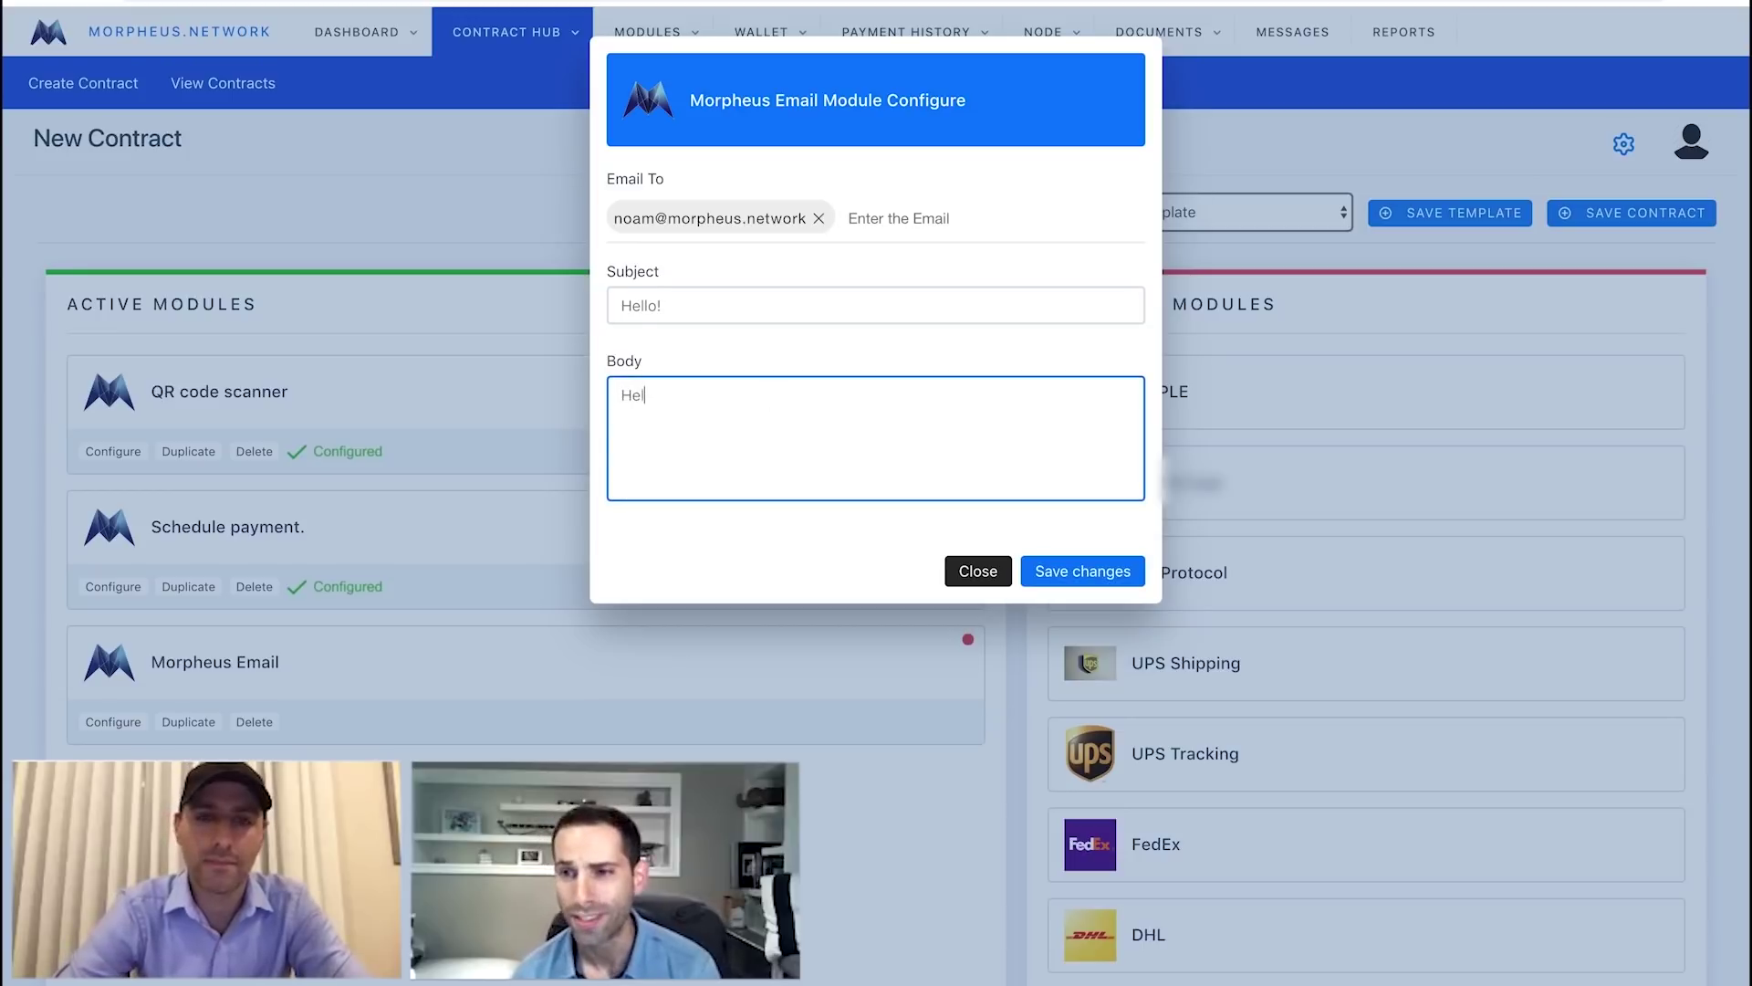
text(lo Noam! Th)
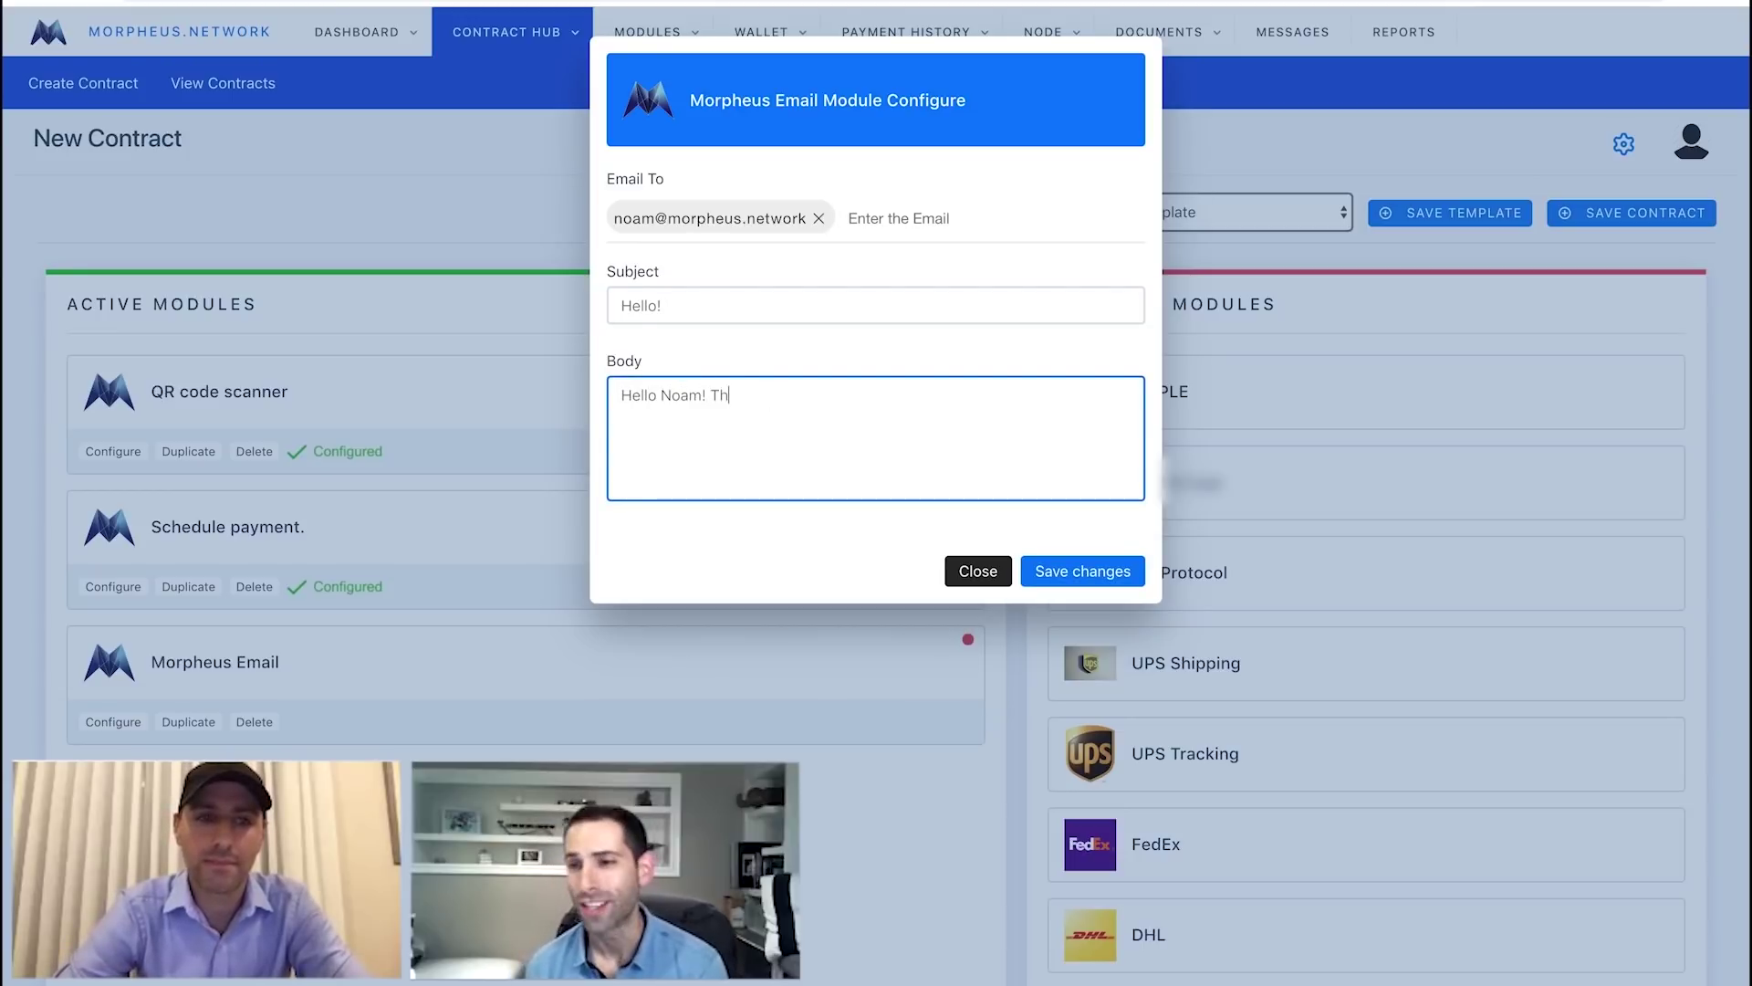
text(ey)
key(BackSpace)
text(pay)
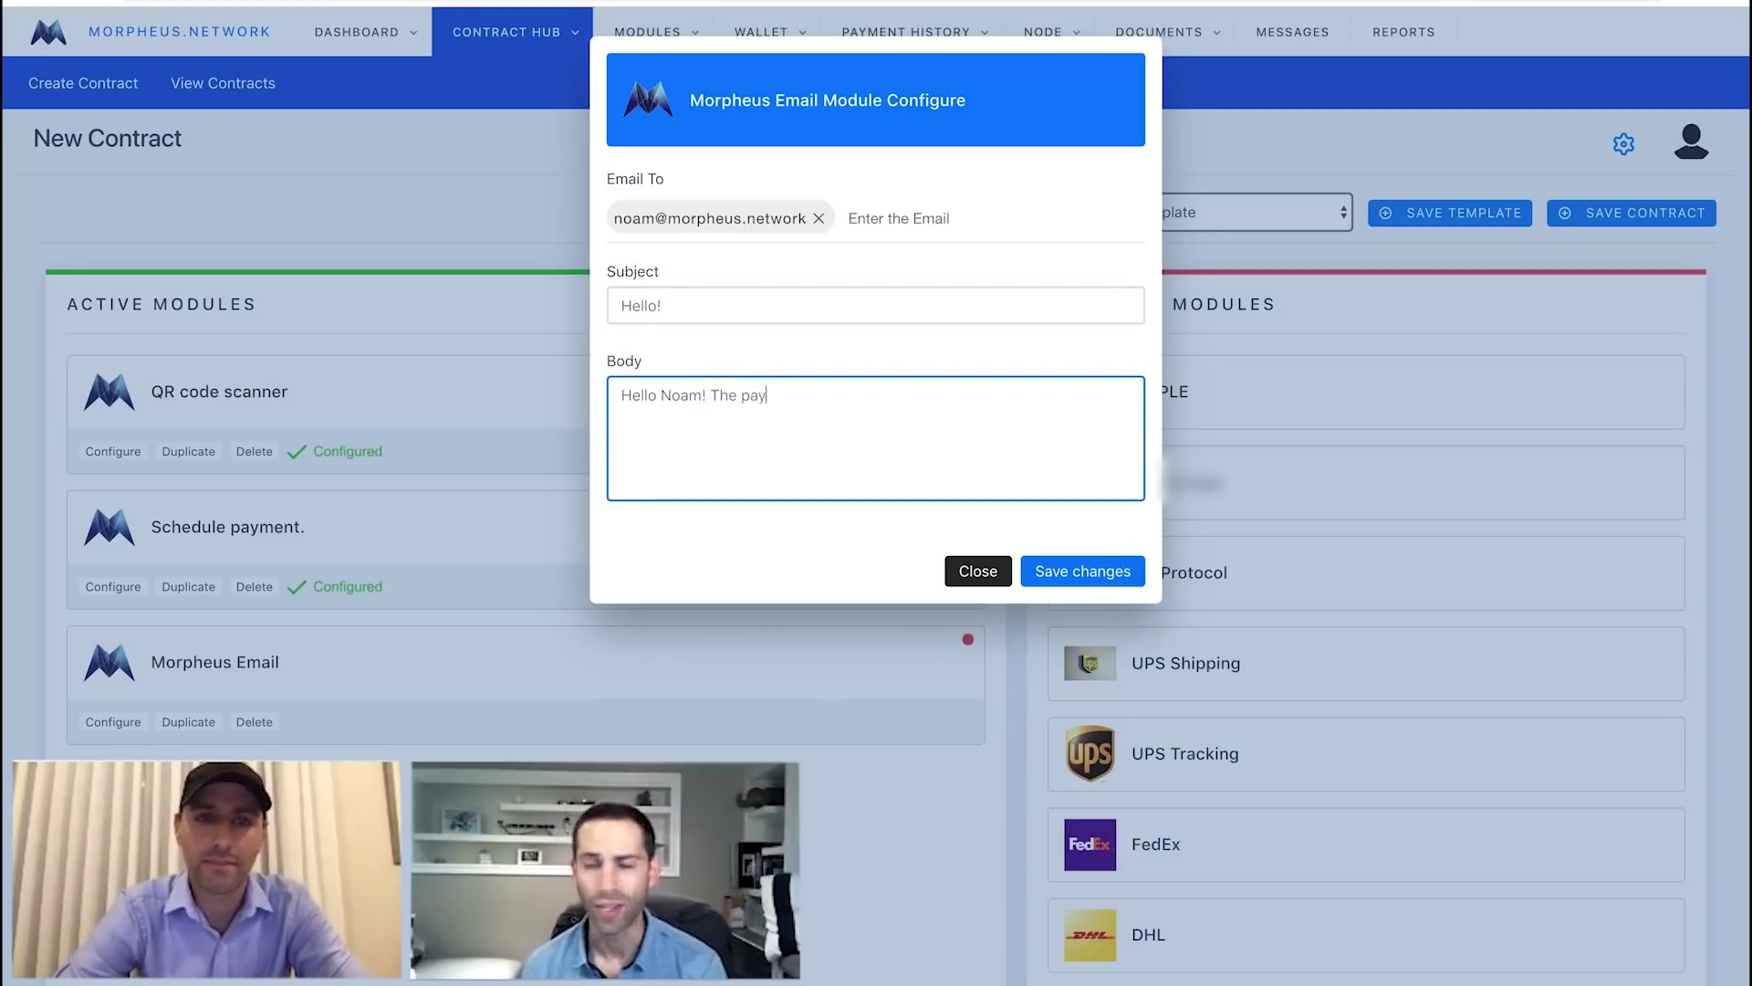
text(ment was received t)
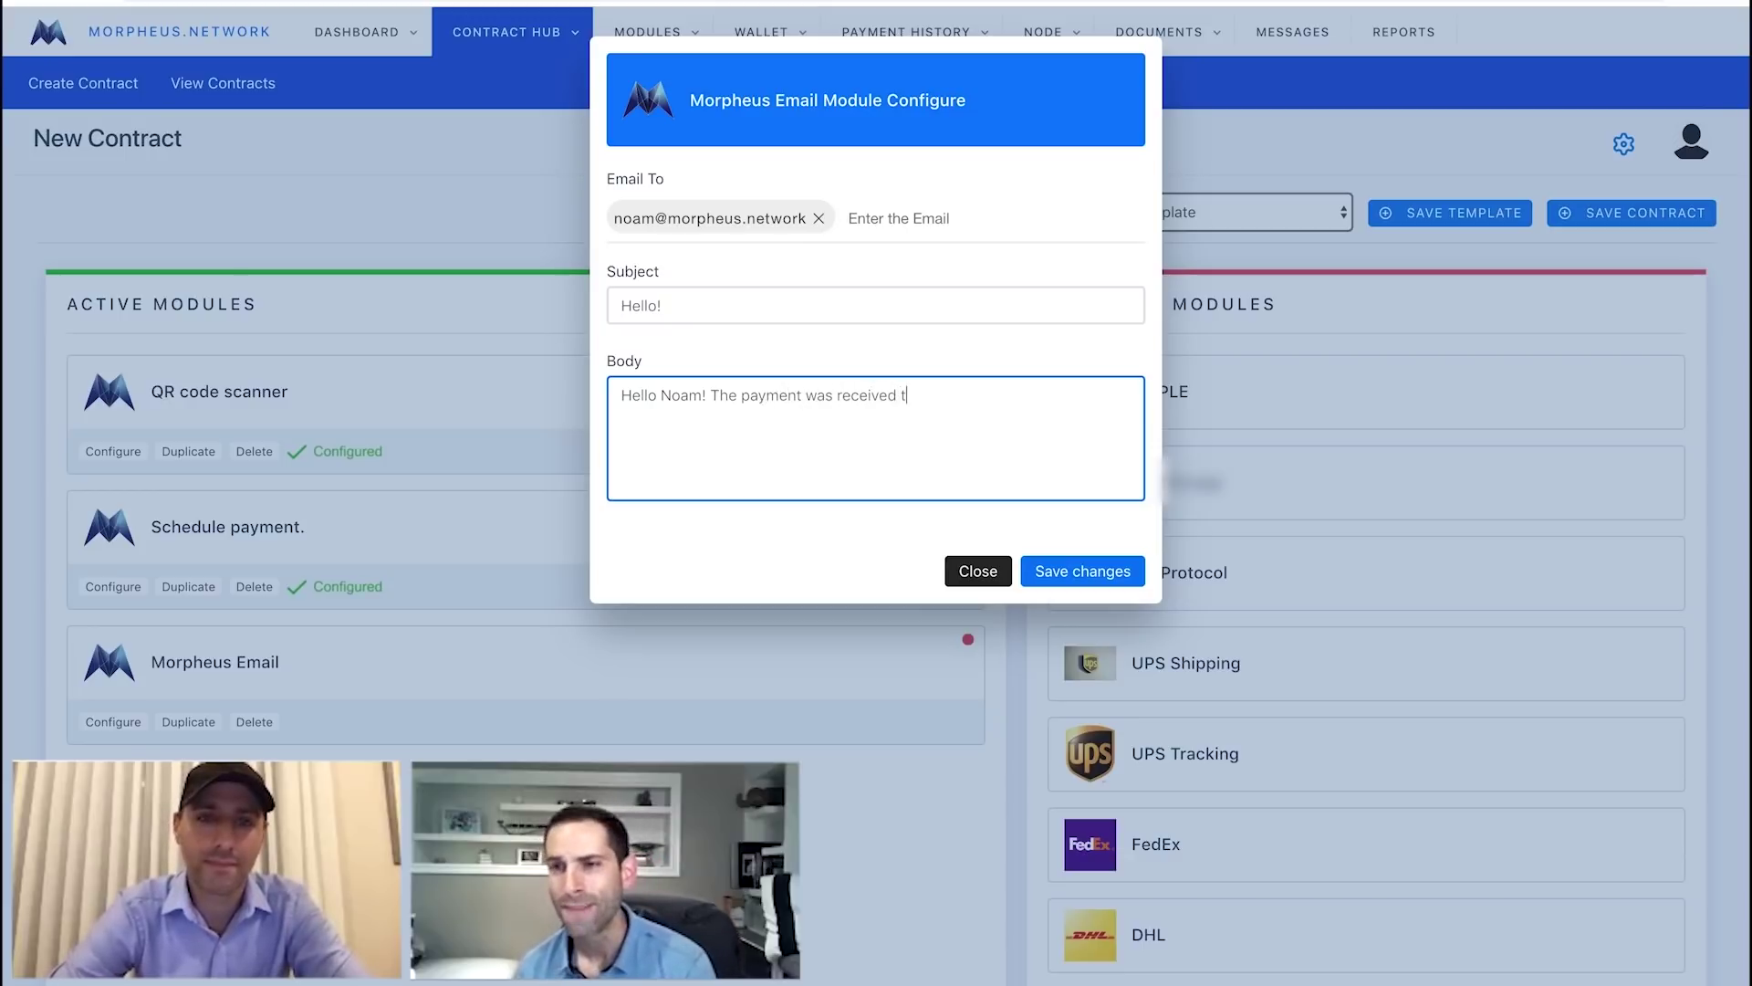
key(BackSpace)
text(adn tha)
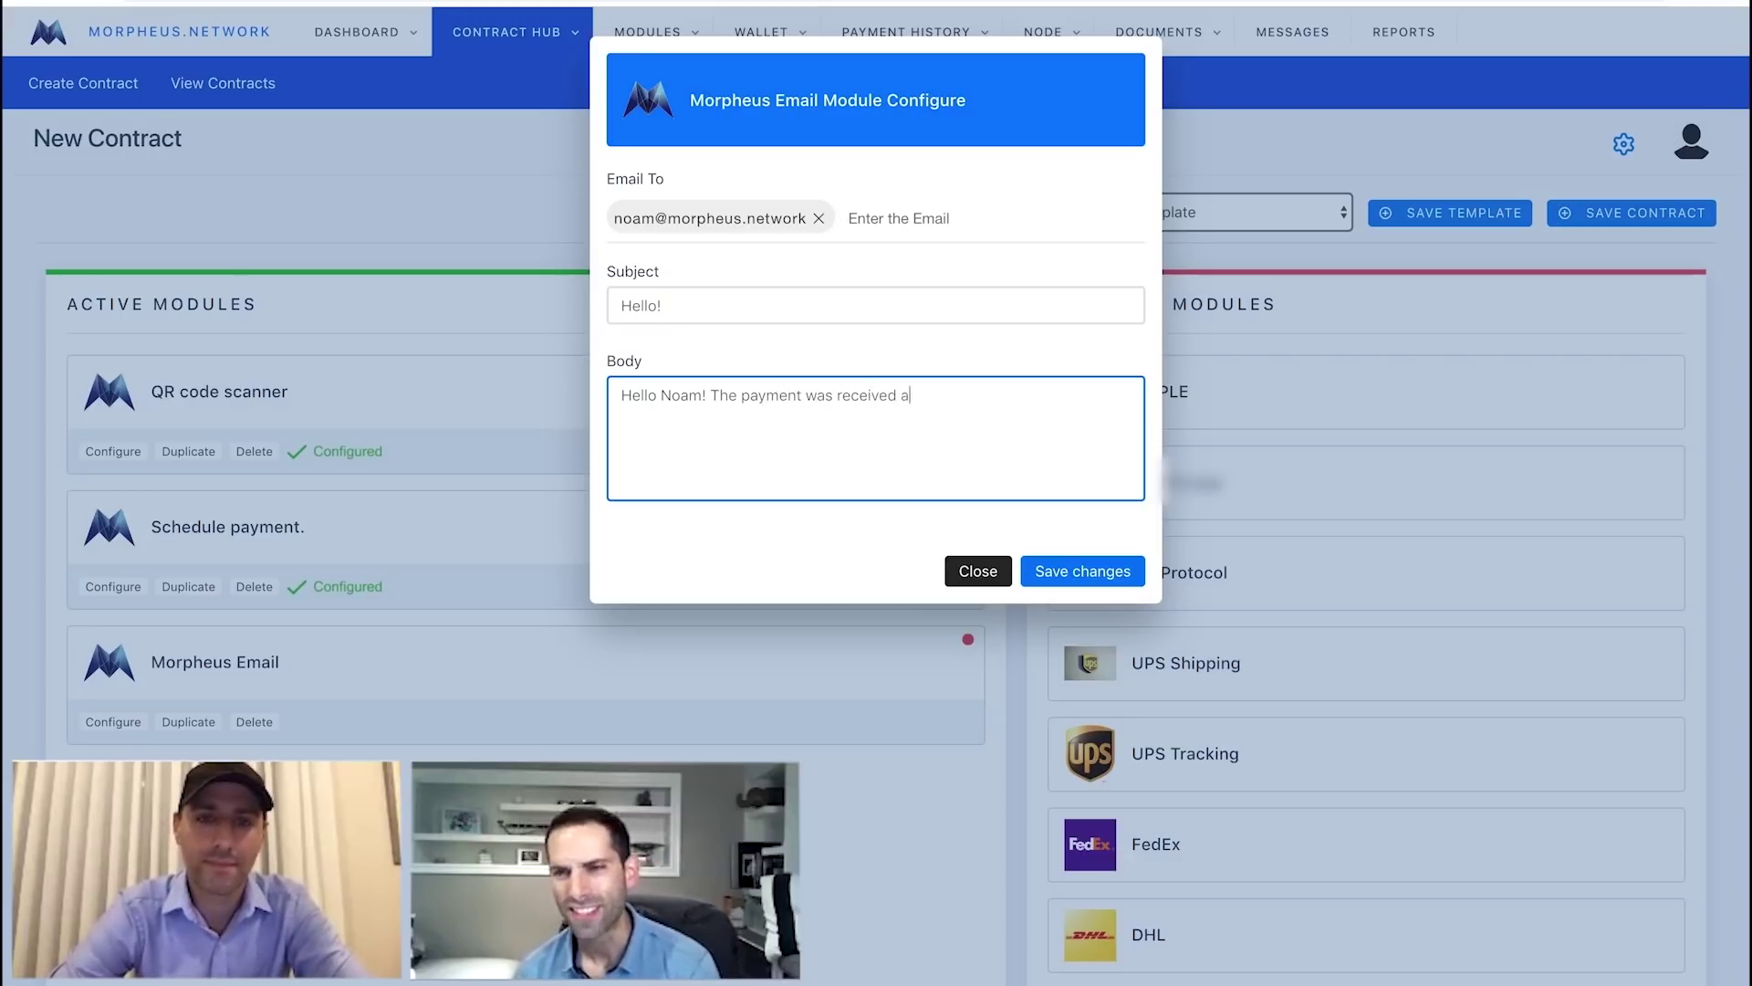
key(BackSpace)
key(BackSpace)
key(BackSpace)
key(BackSpace)
key(BackSpace)
key(BackSpace)
text(nd)
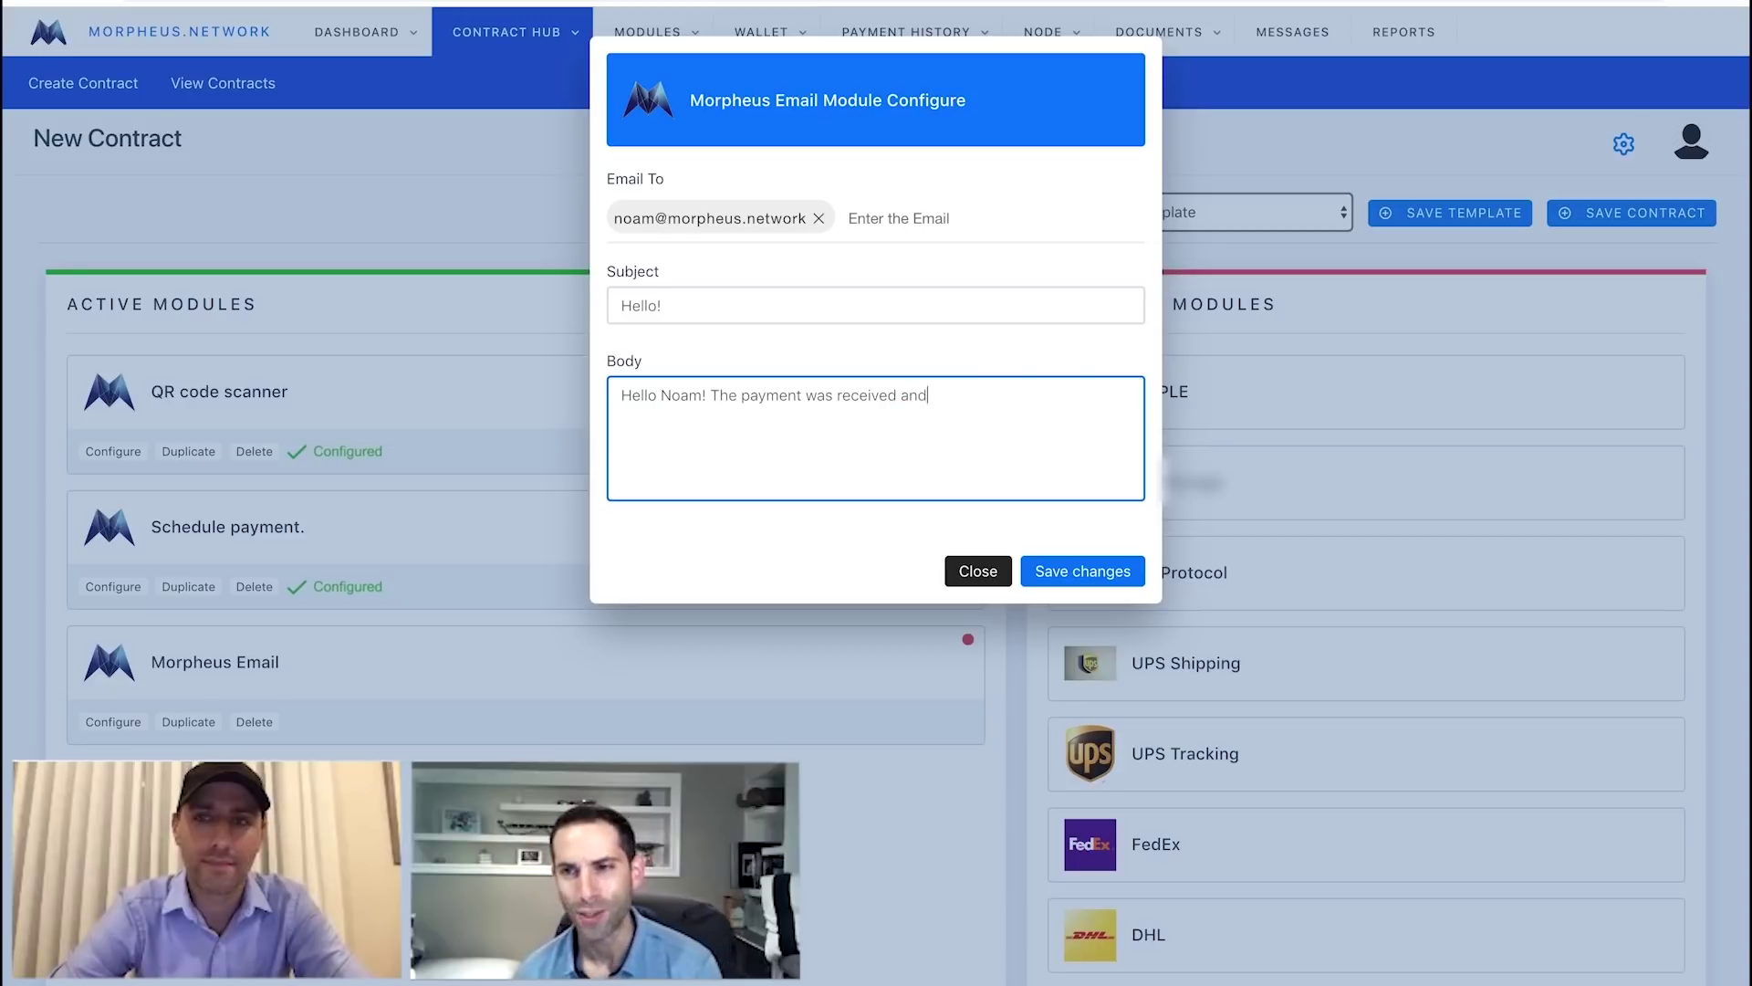
text( the contra)
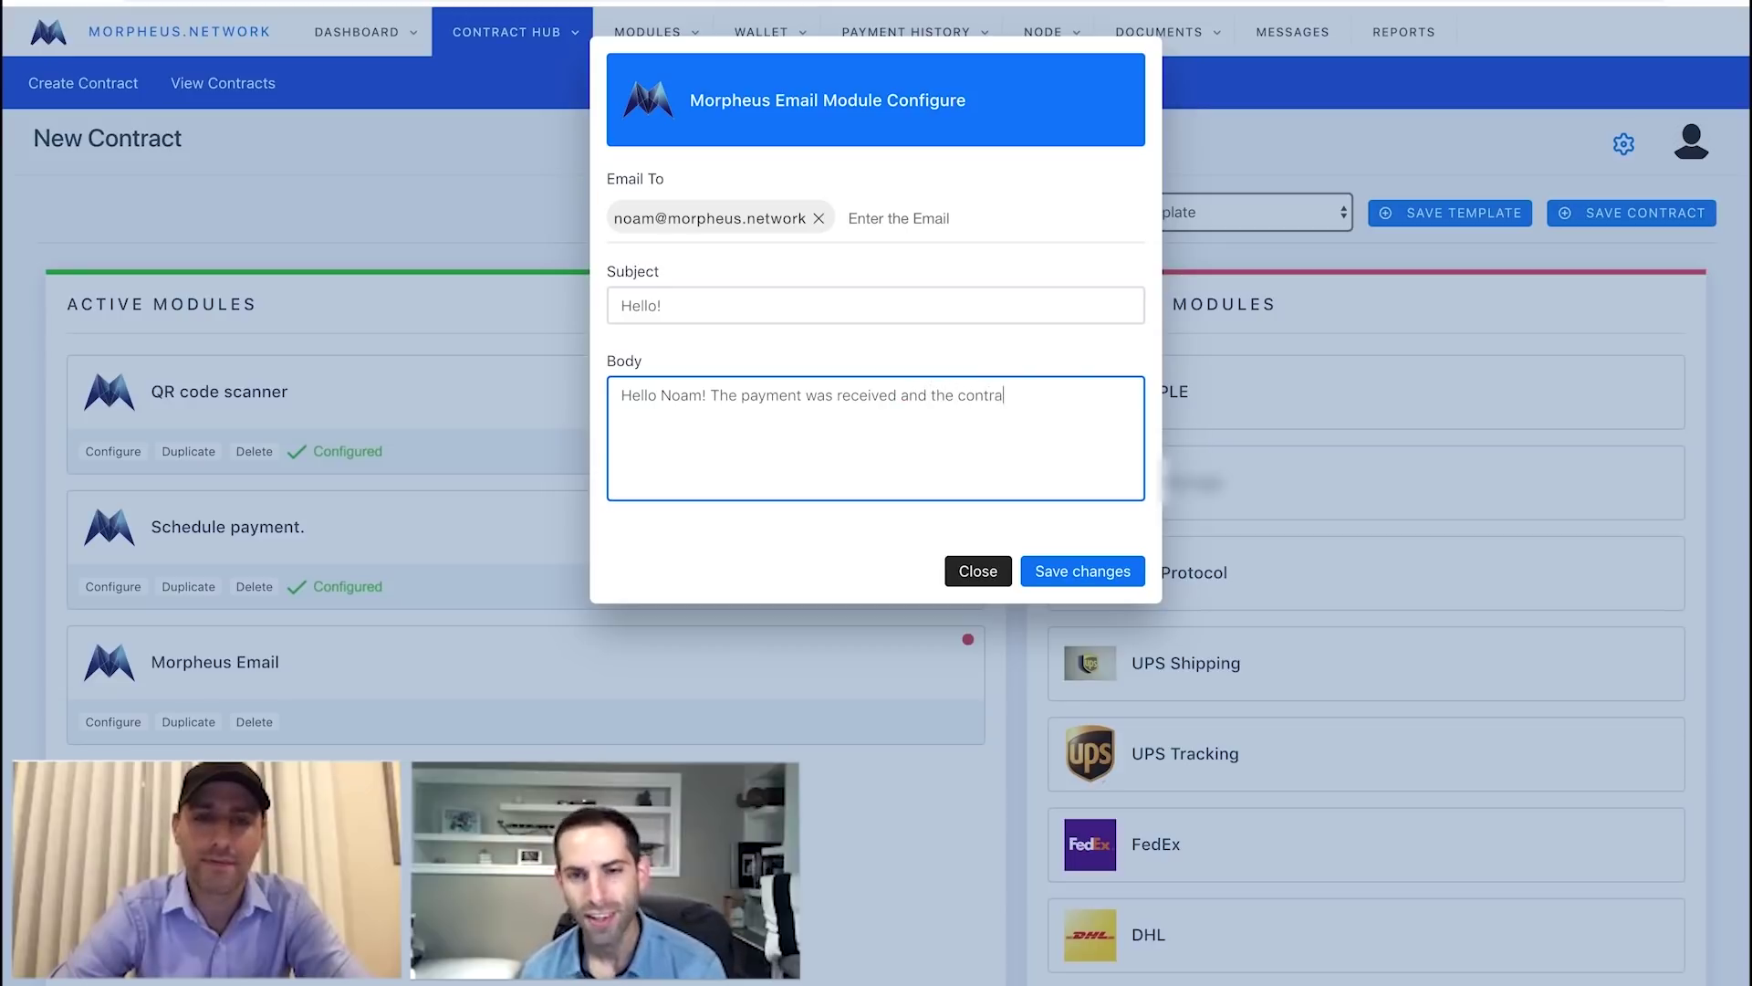
text(ct was complet)
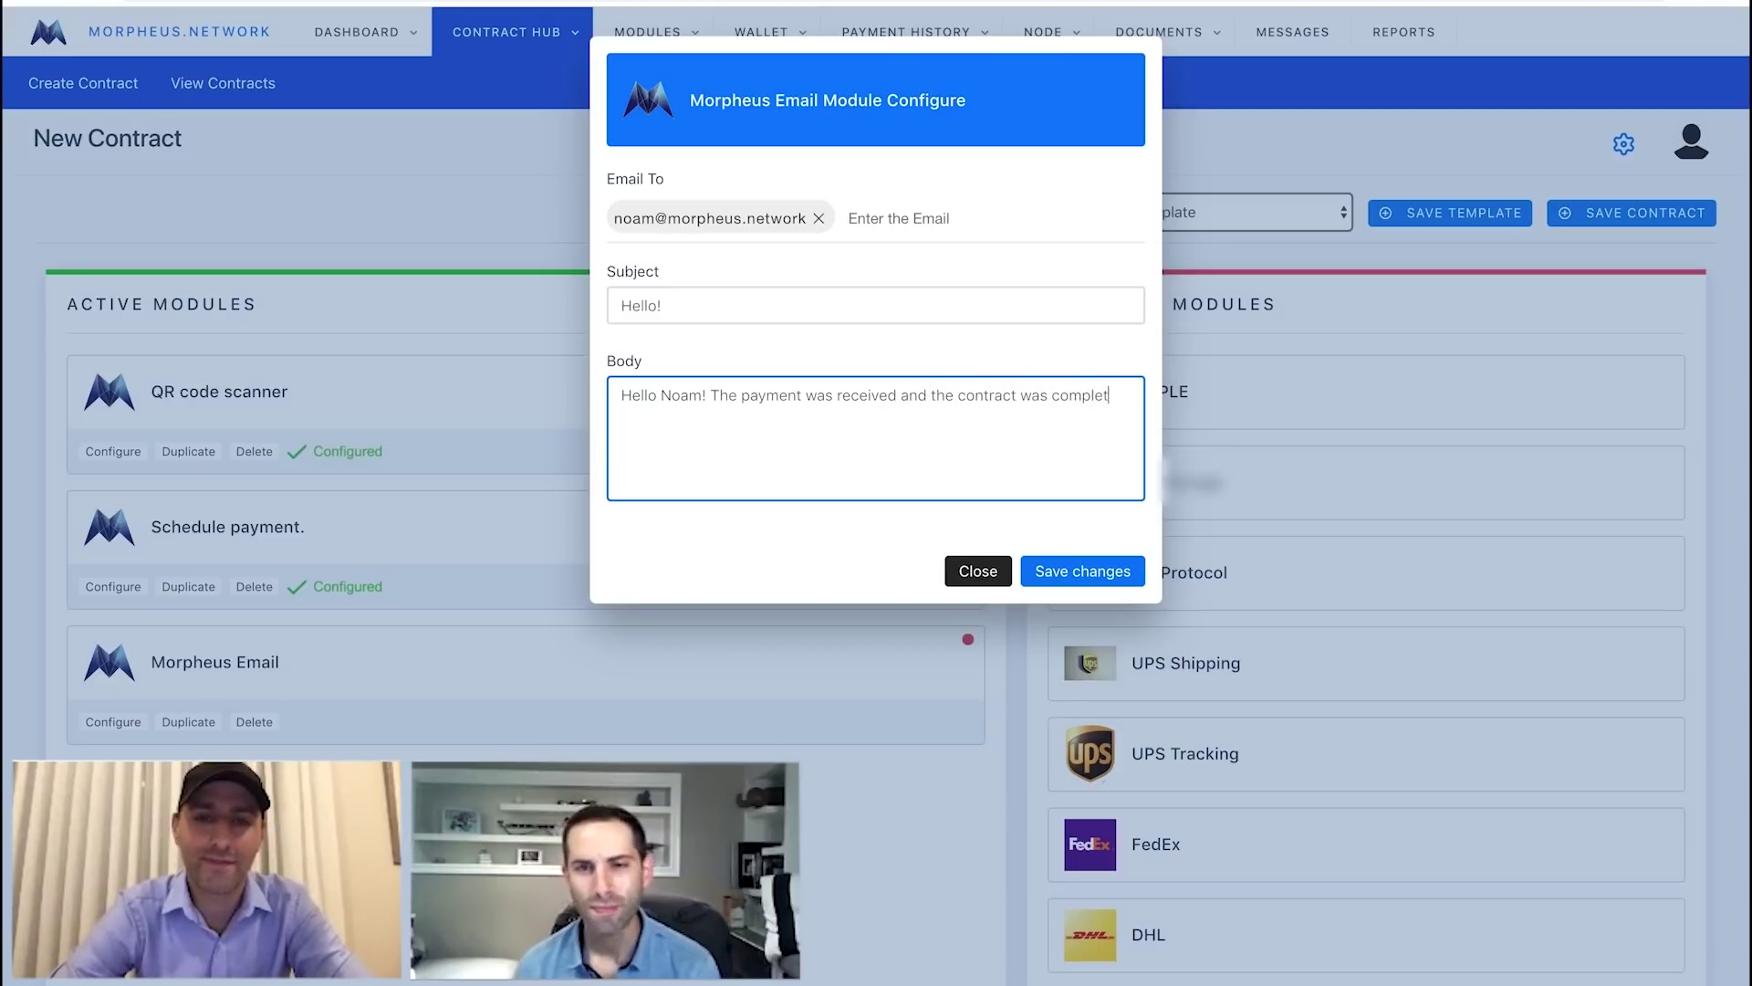
text(ed successfull)
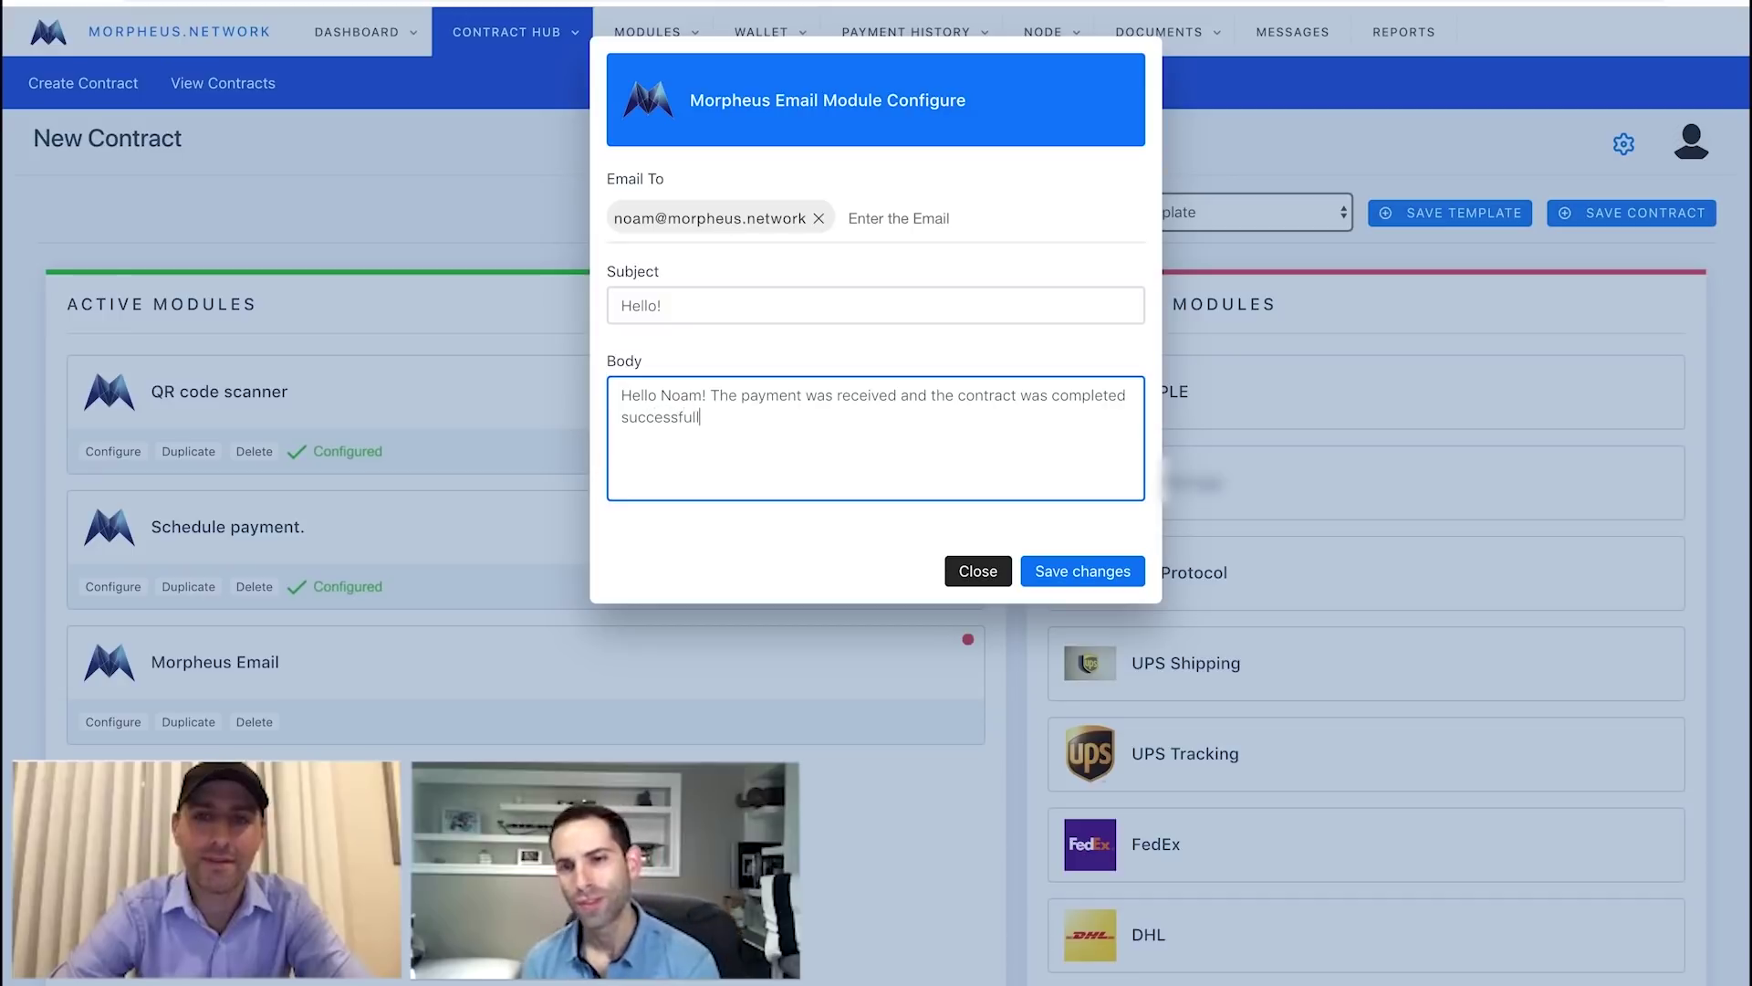
text(y!! Thanks :-))
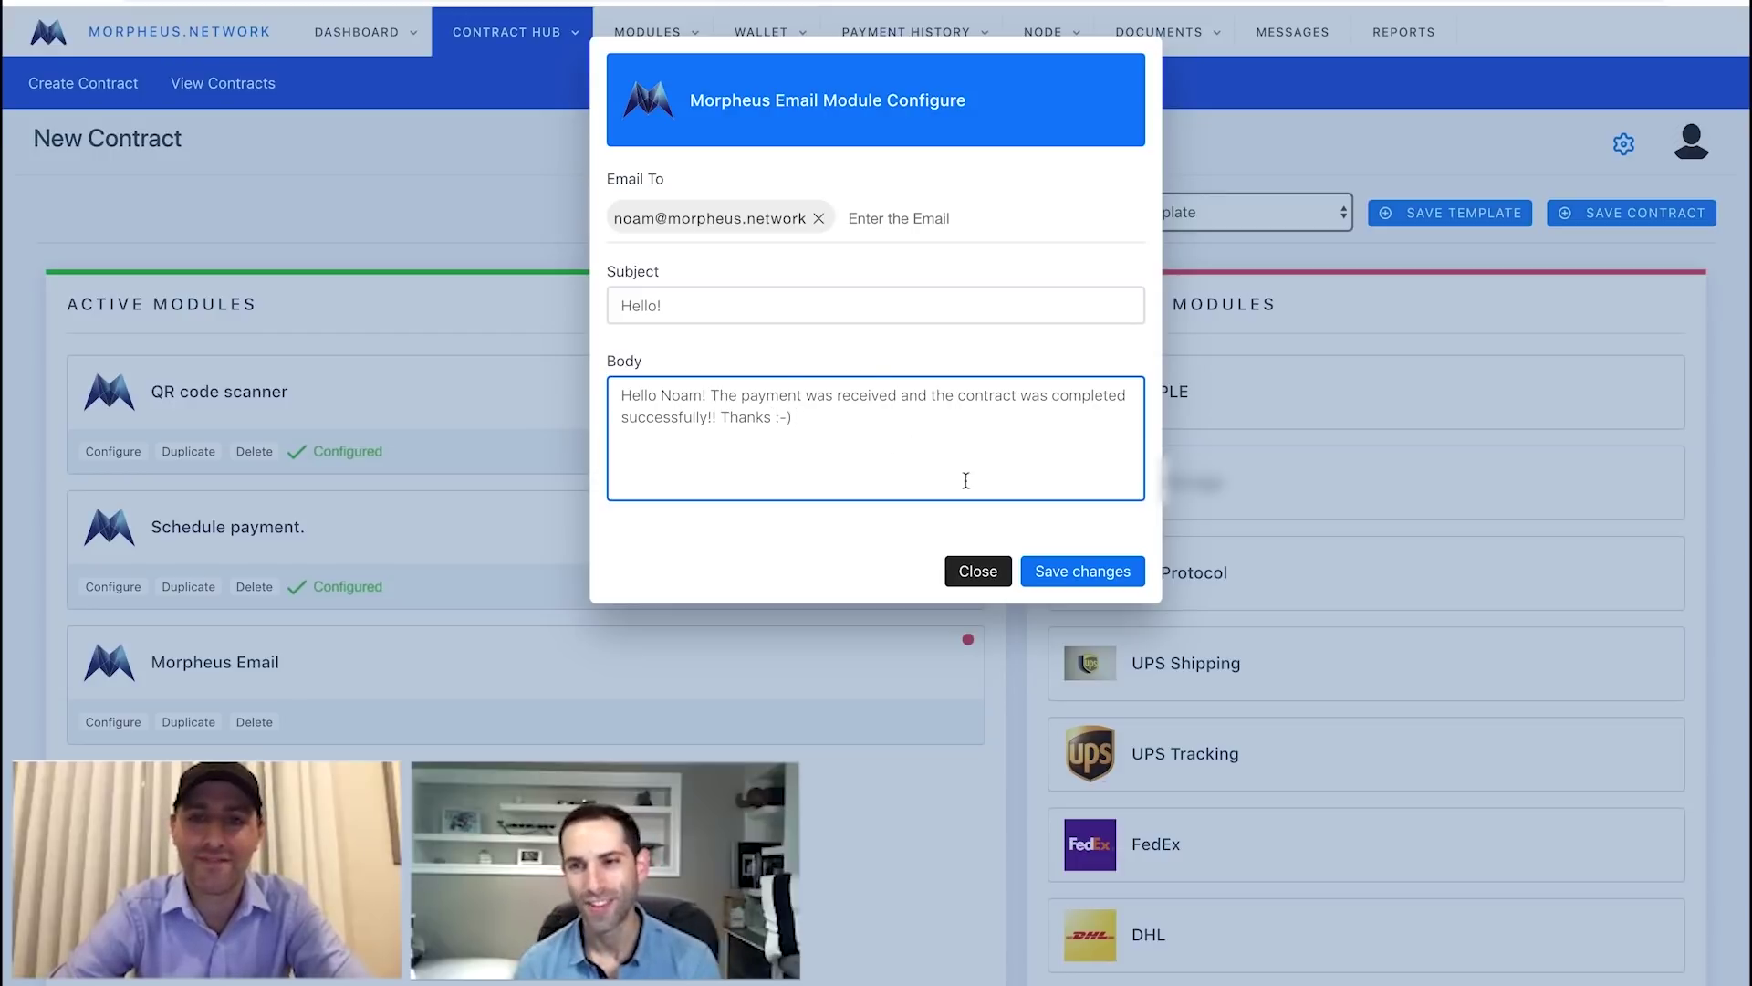
click(1083, 575)
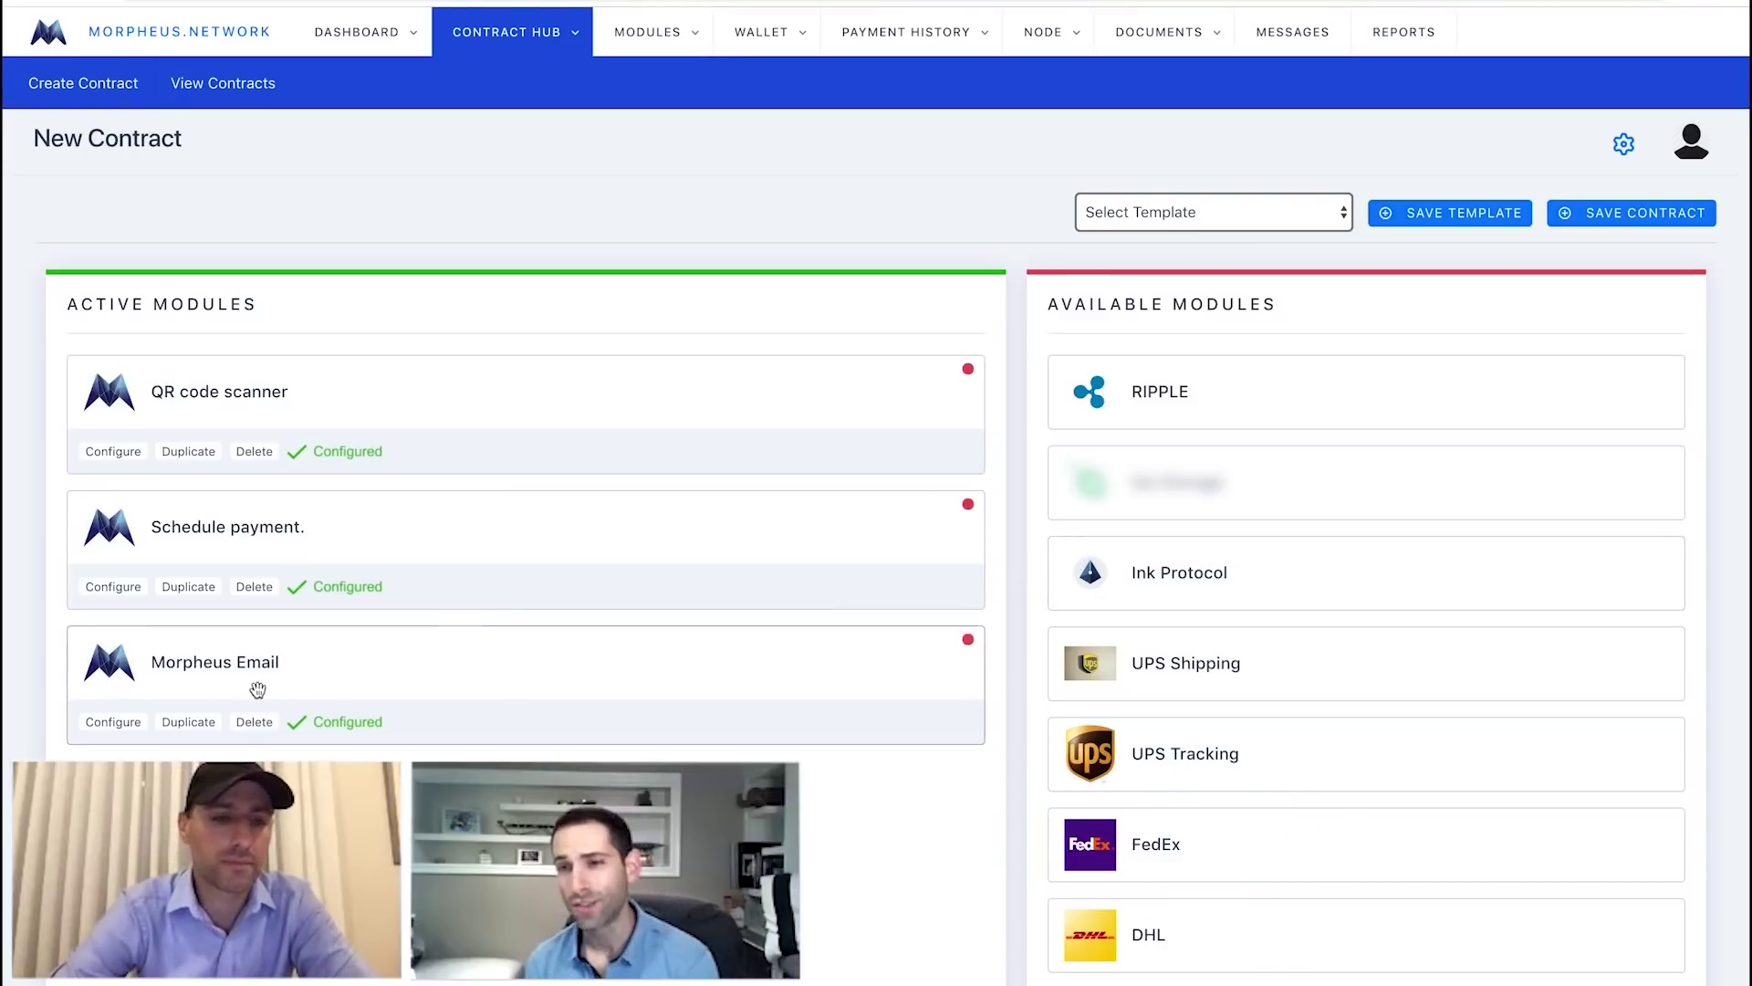
Duplicate and then remove an extra Morpheus Email module, and glance at the template list.
click(190, 723)
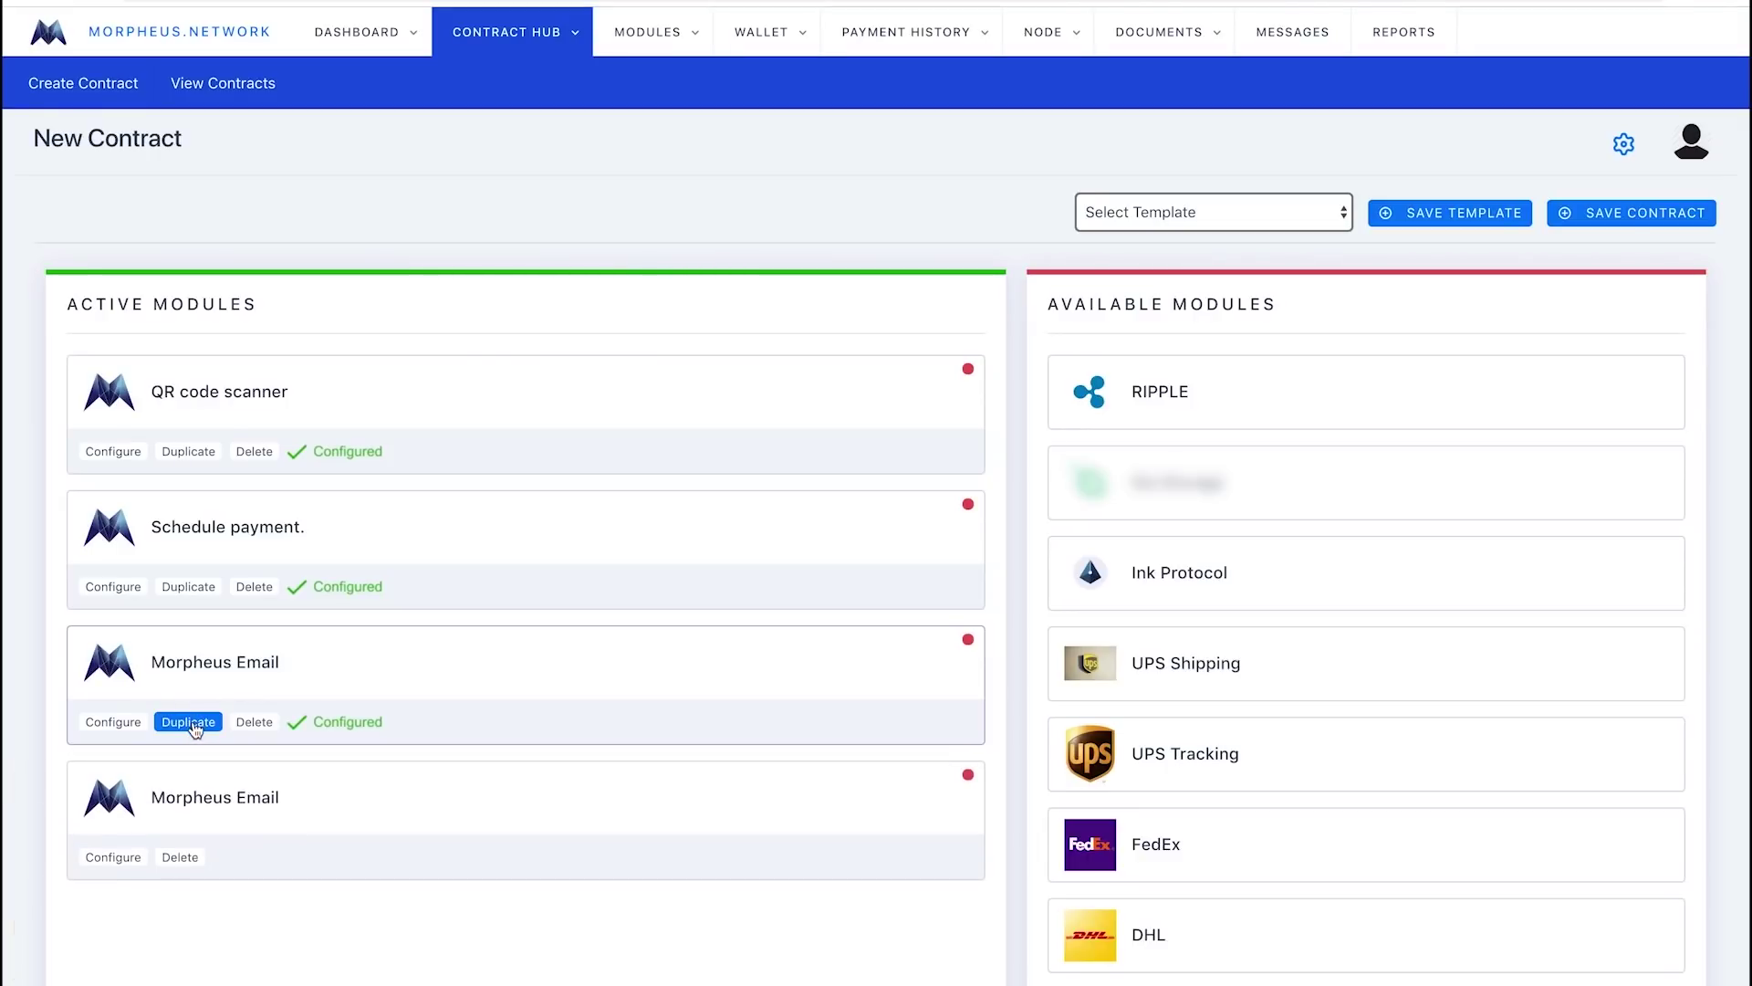
click(180, 858)
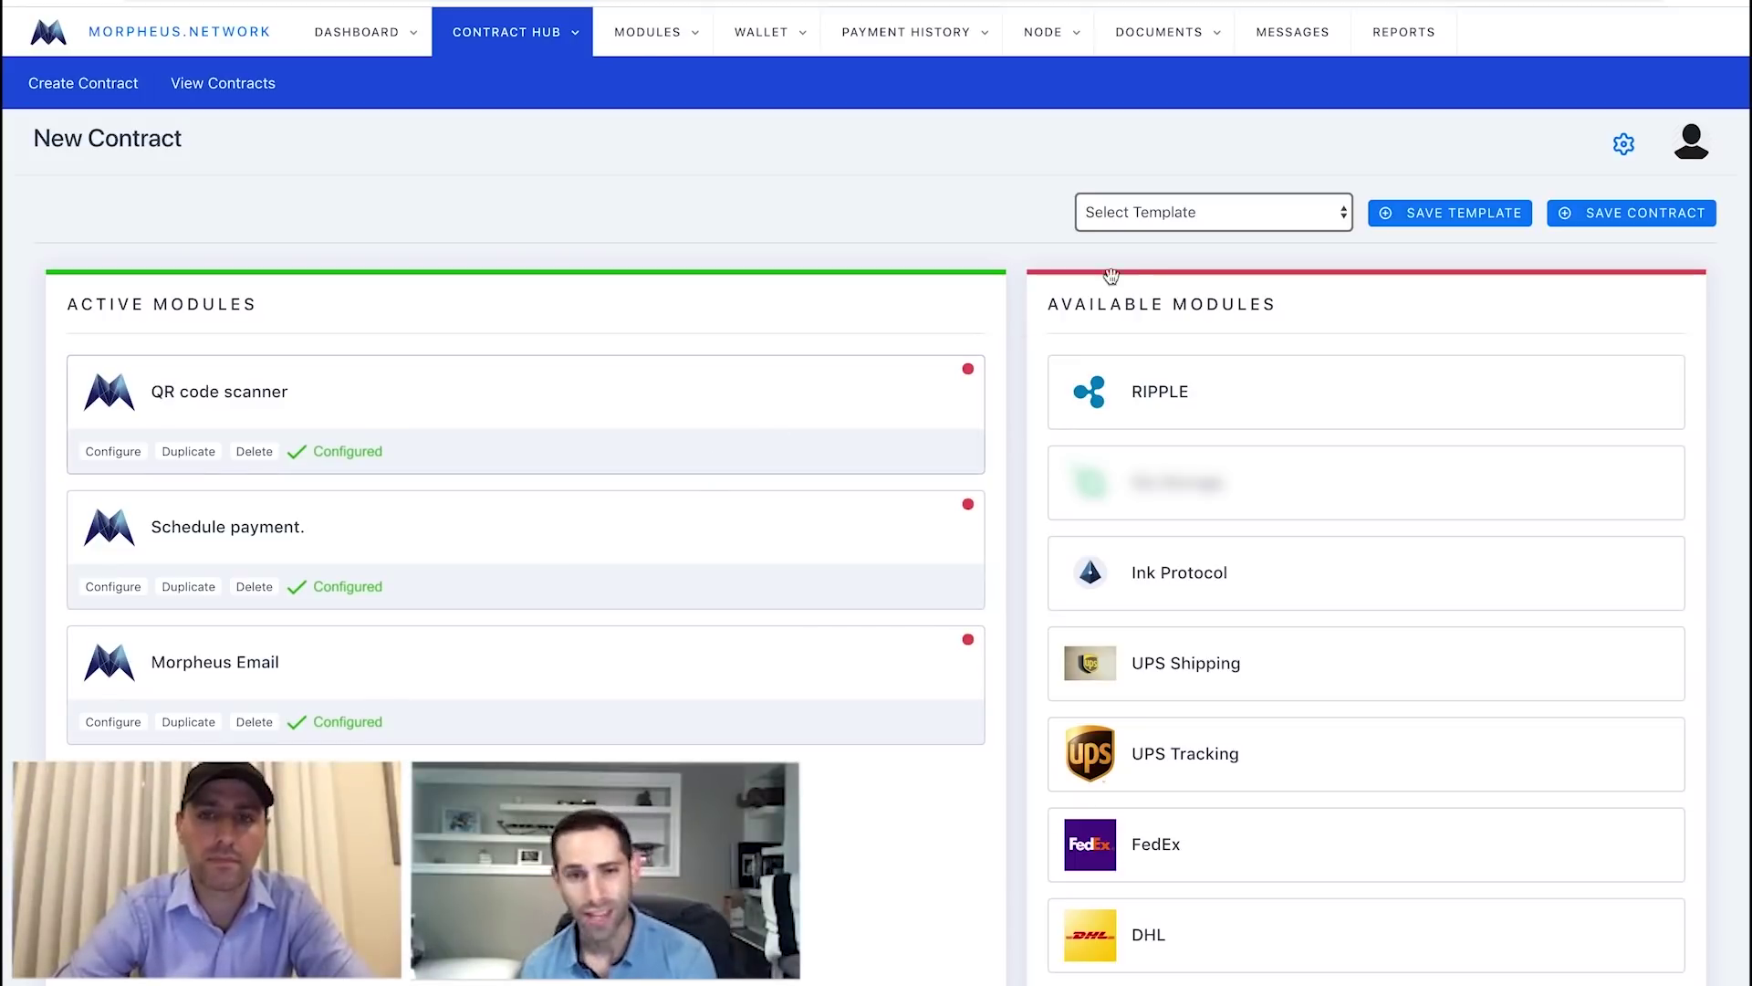
click(1254, 213)
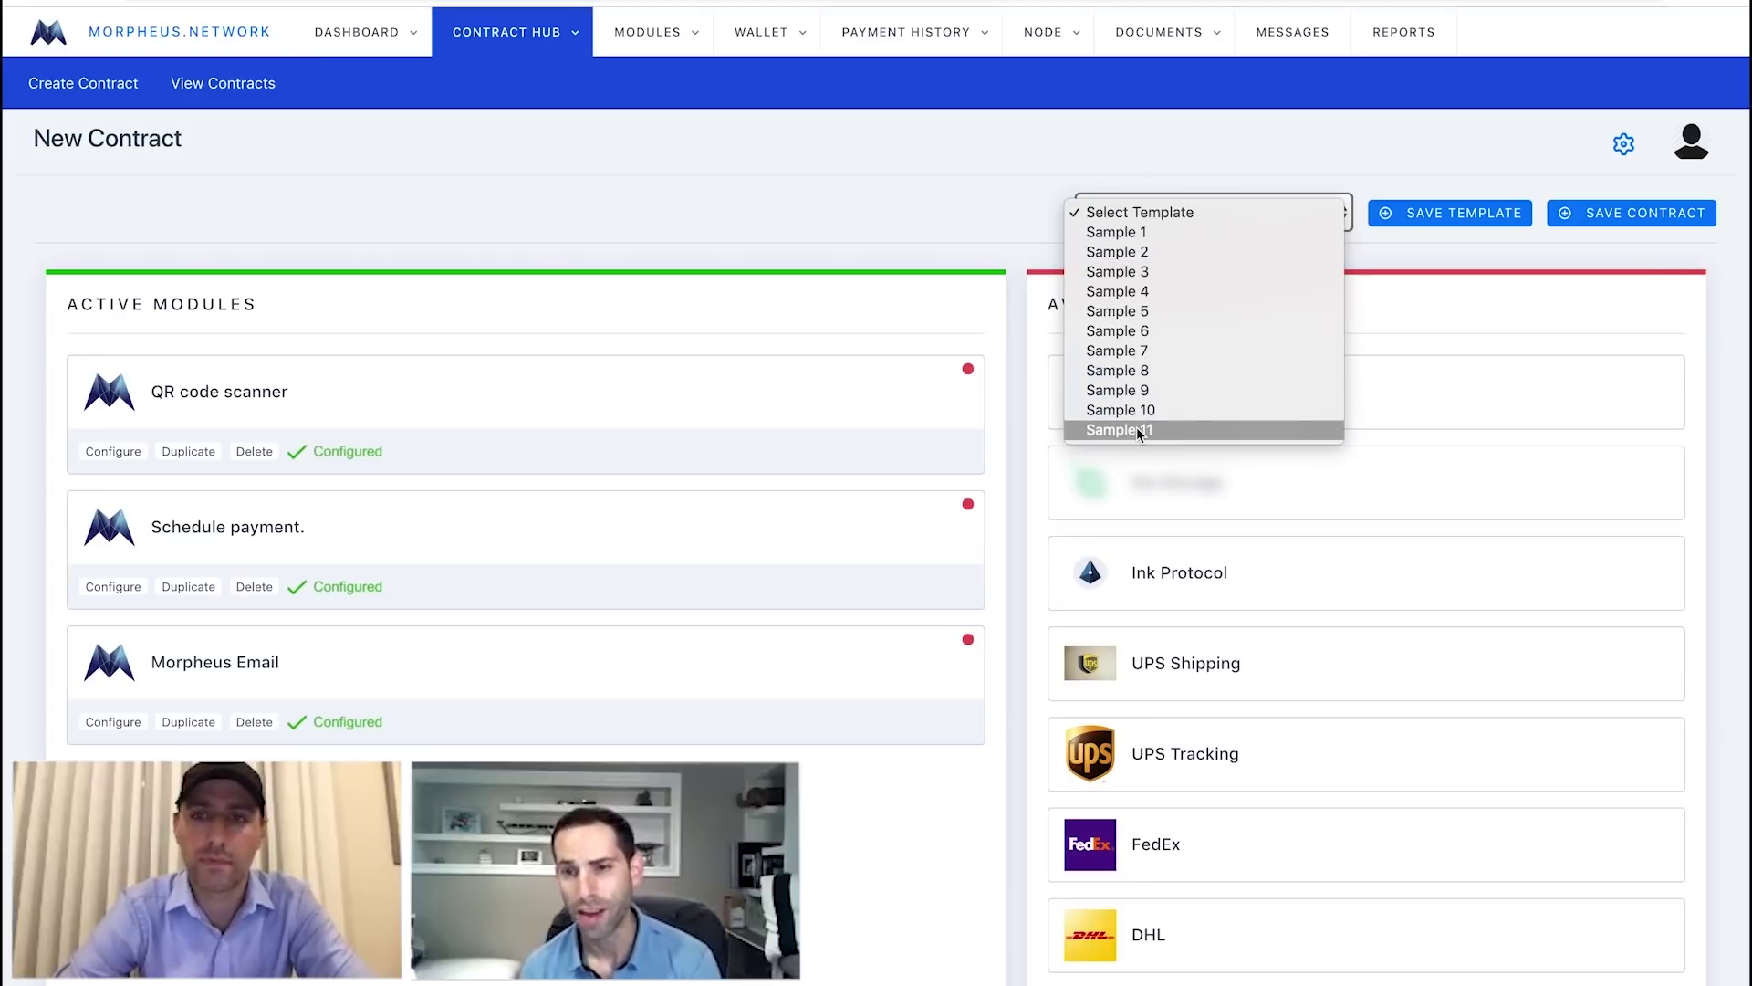
click(1451, 282)
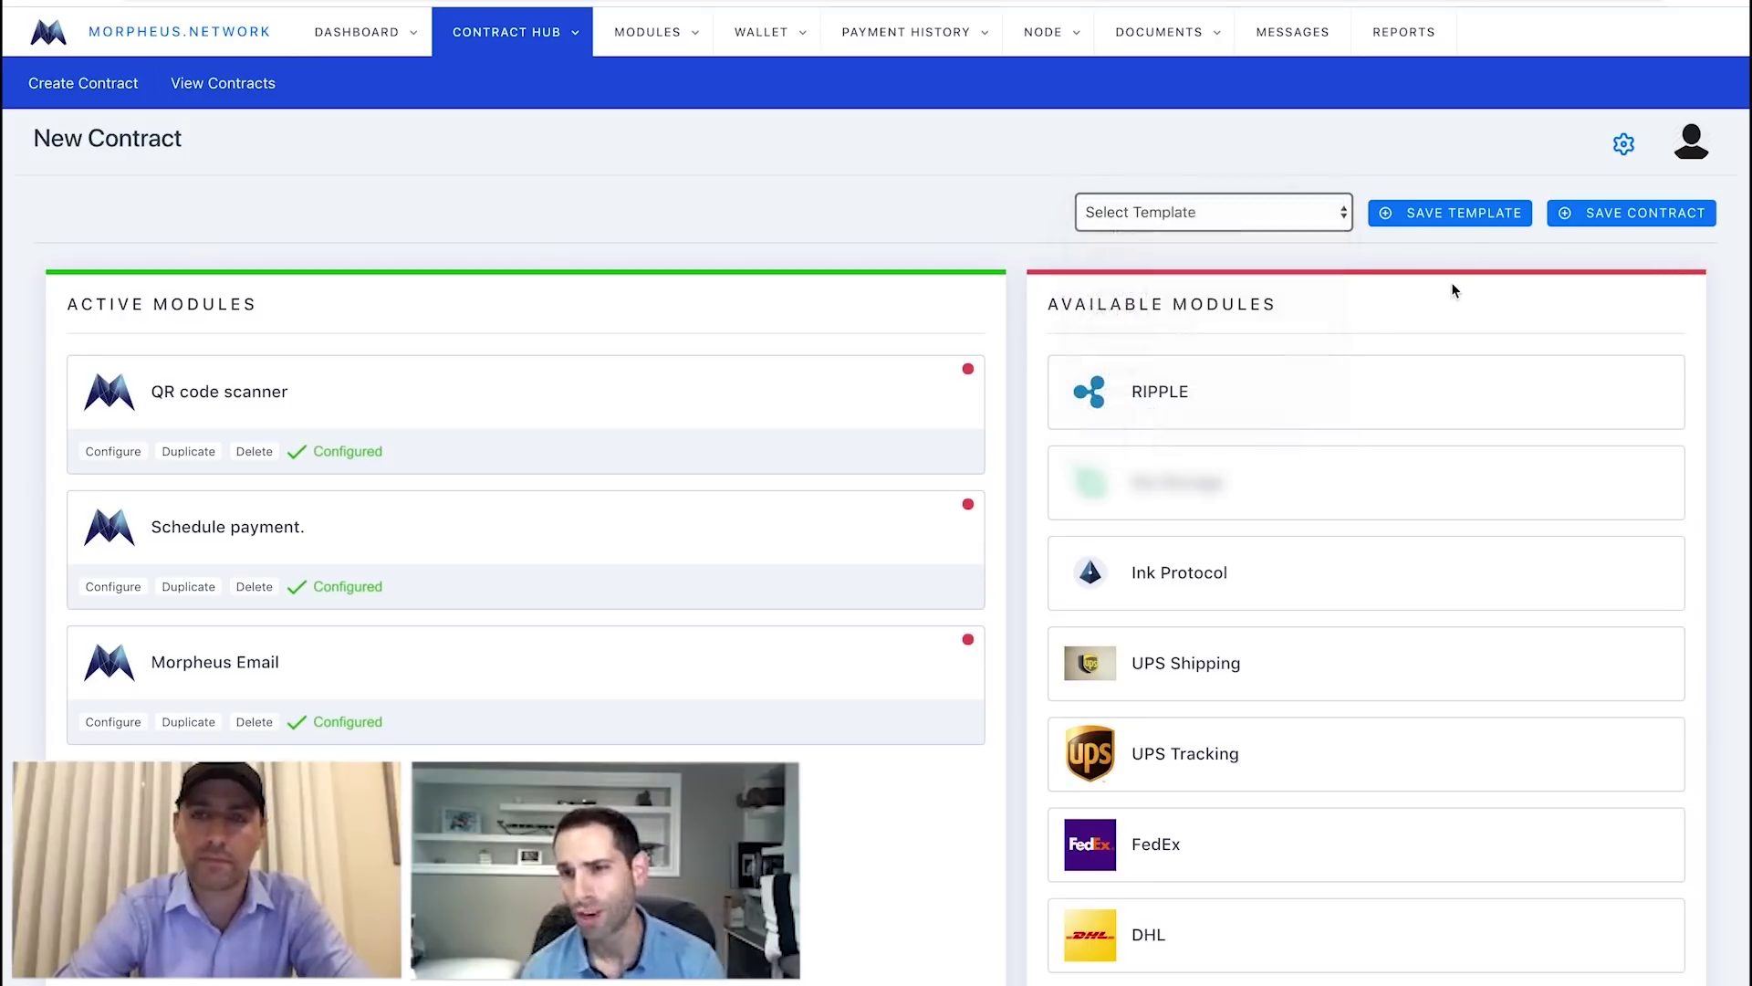
Save the current modules as a template and check the saved templates list.
click(1451, 217)
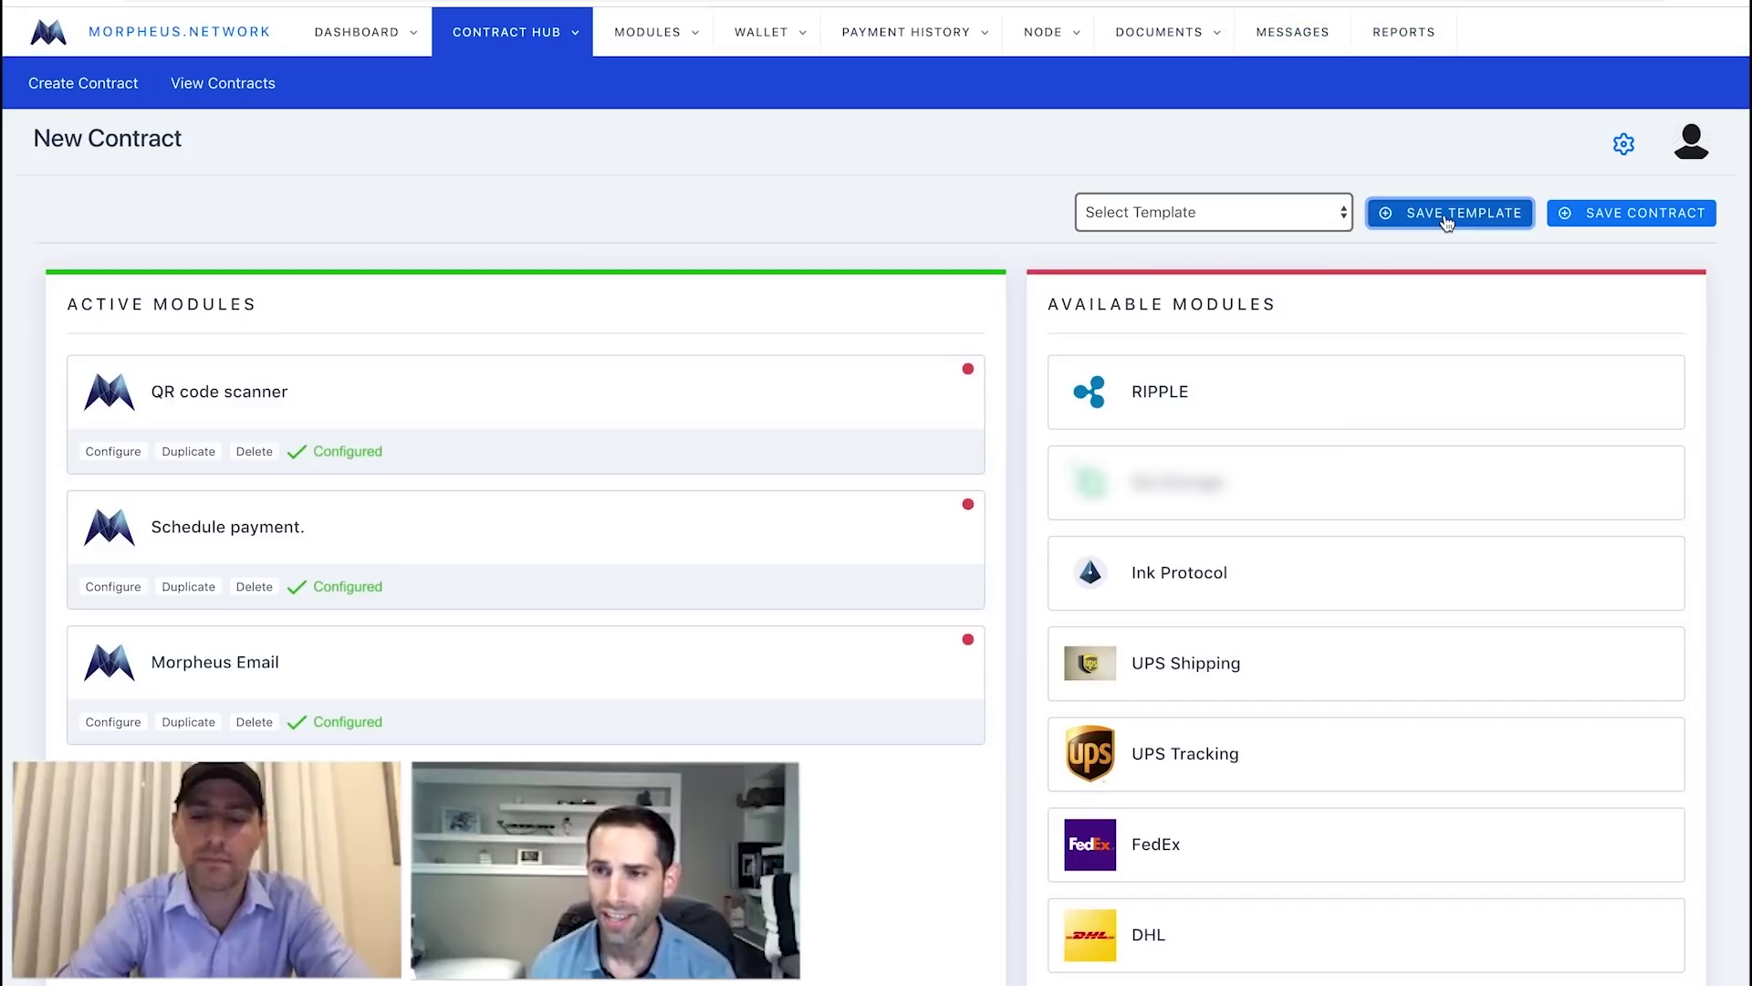
click(1324, 219)
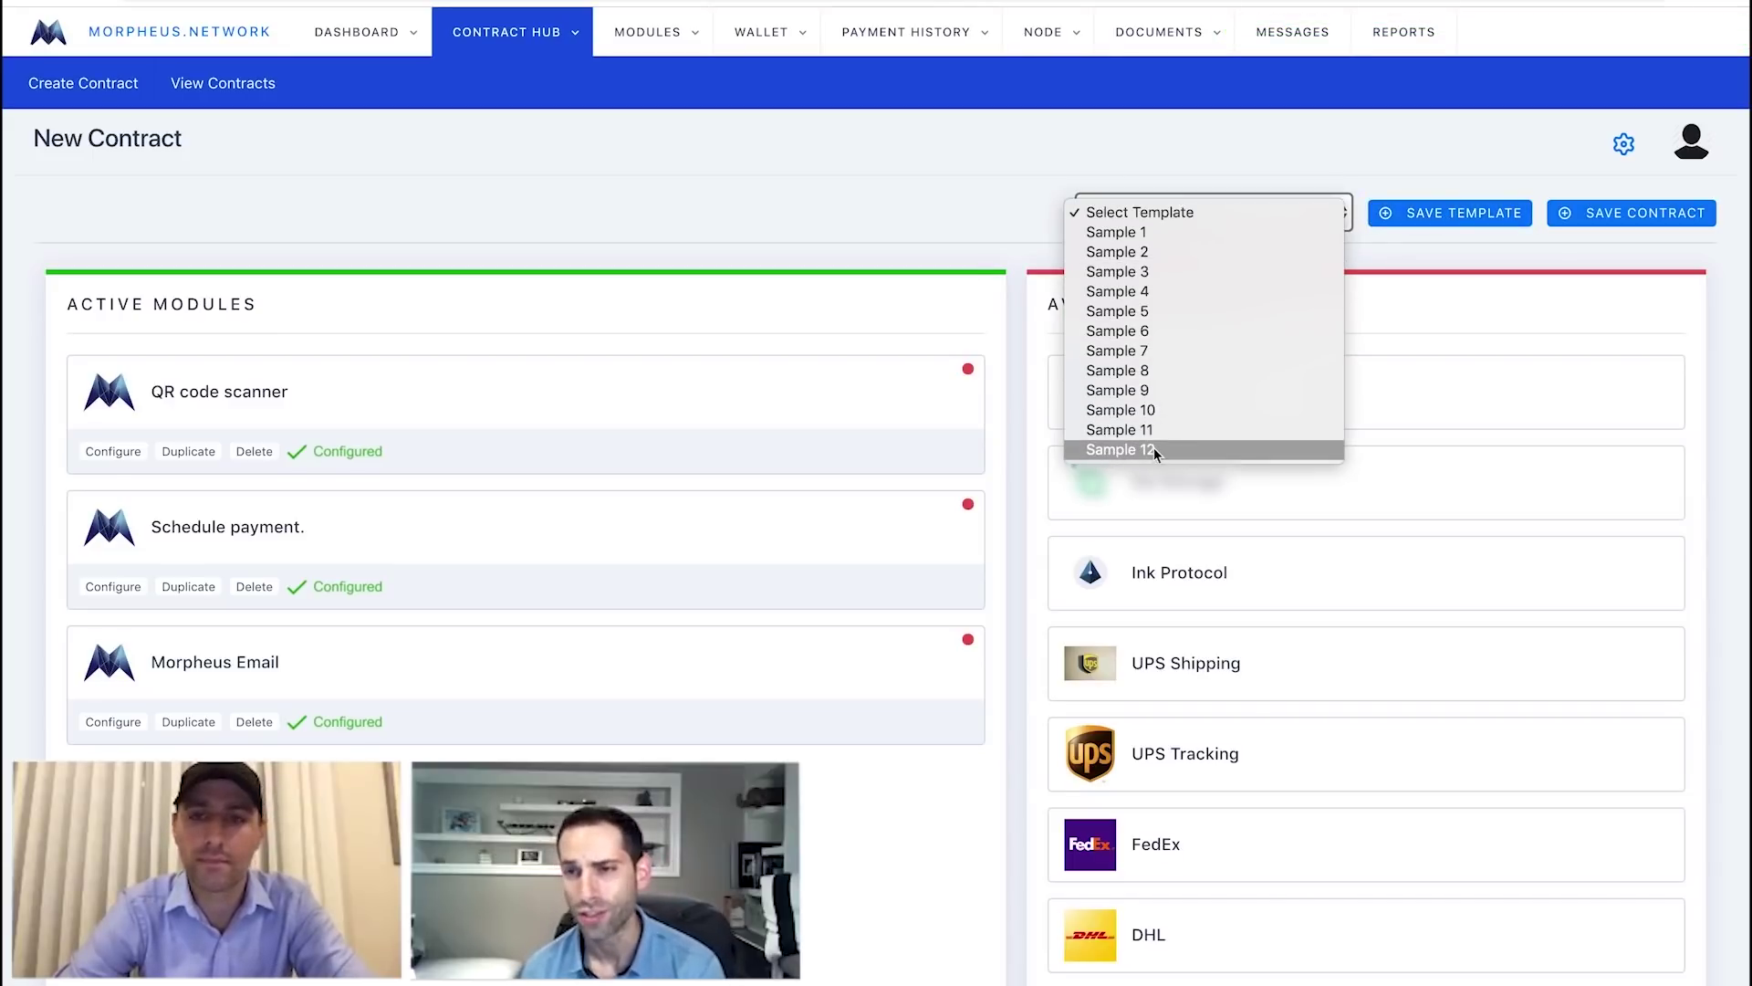
click(1470, 266)
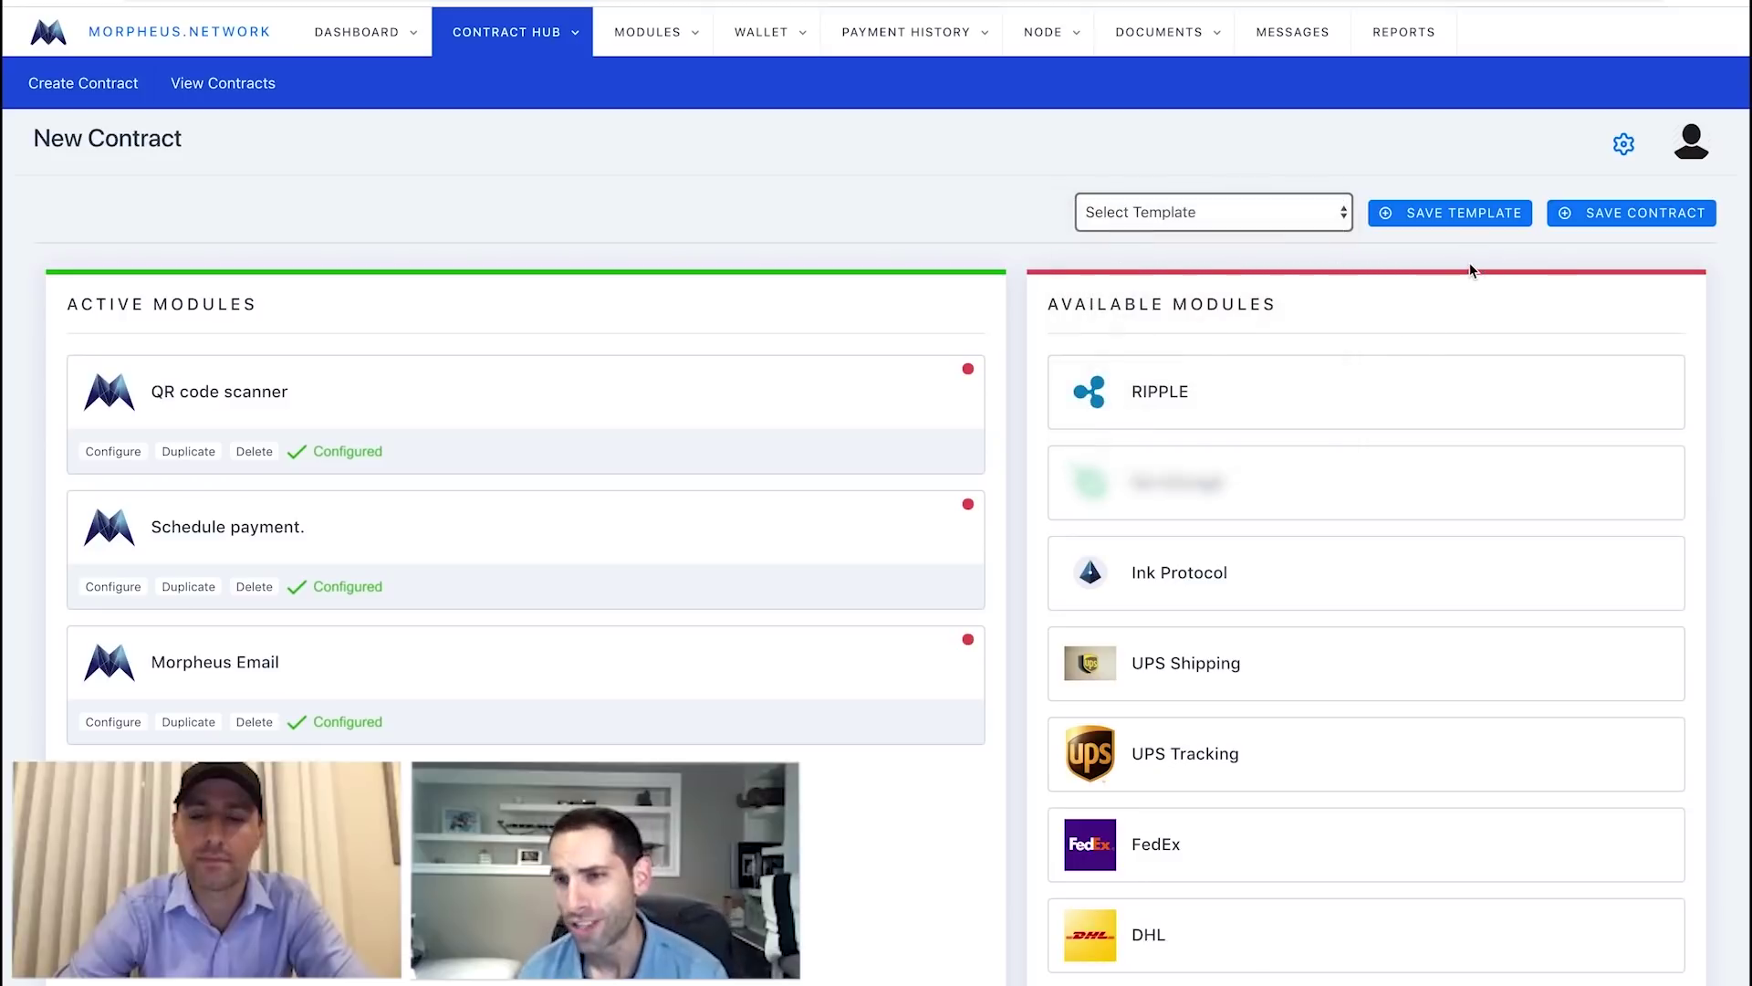
Save the new contract and search the contracts list for 'Albania'.
click(1618, 217)
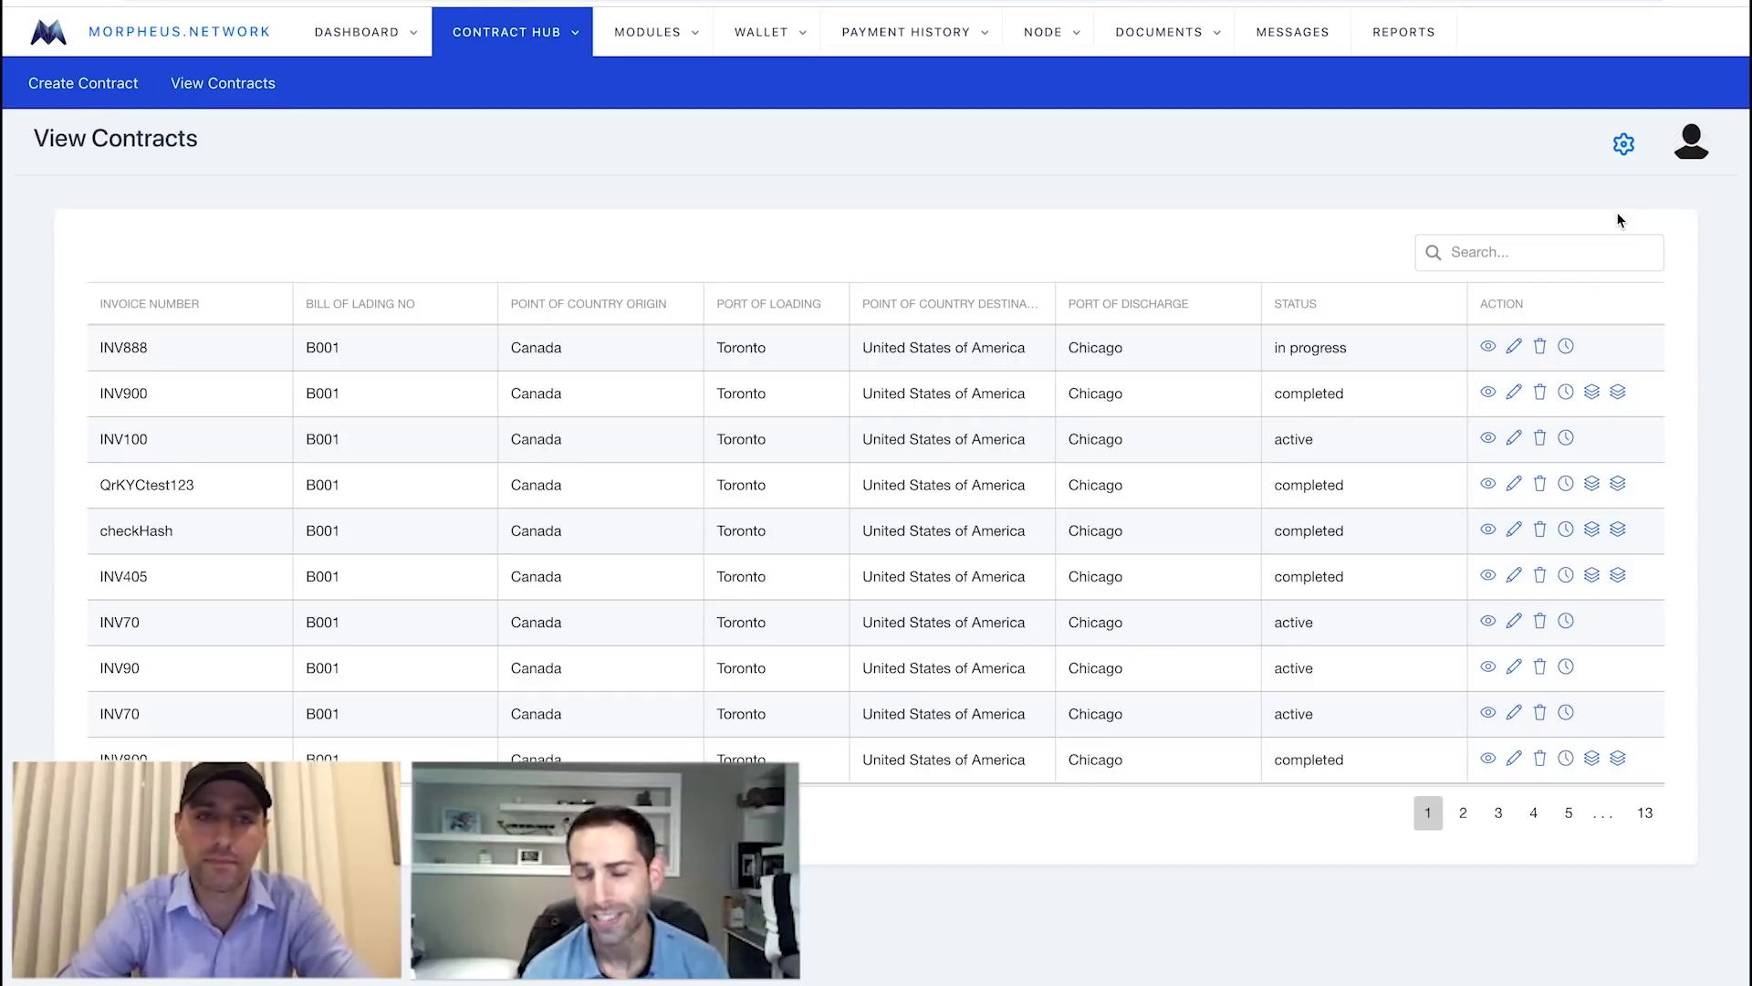
click(1564, 250)
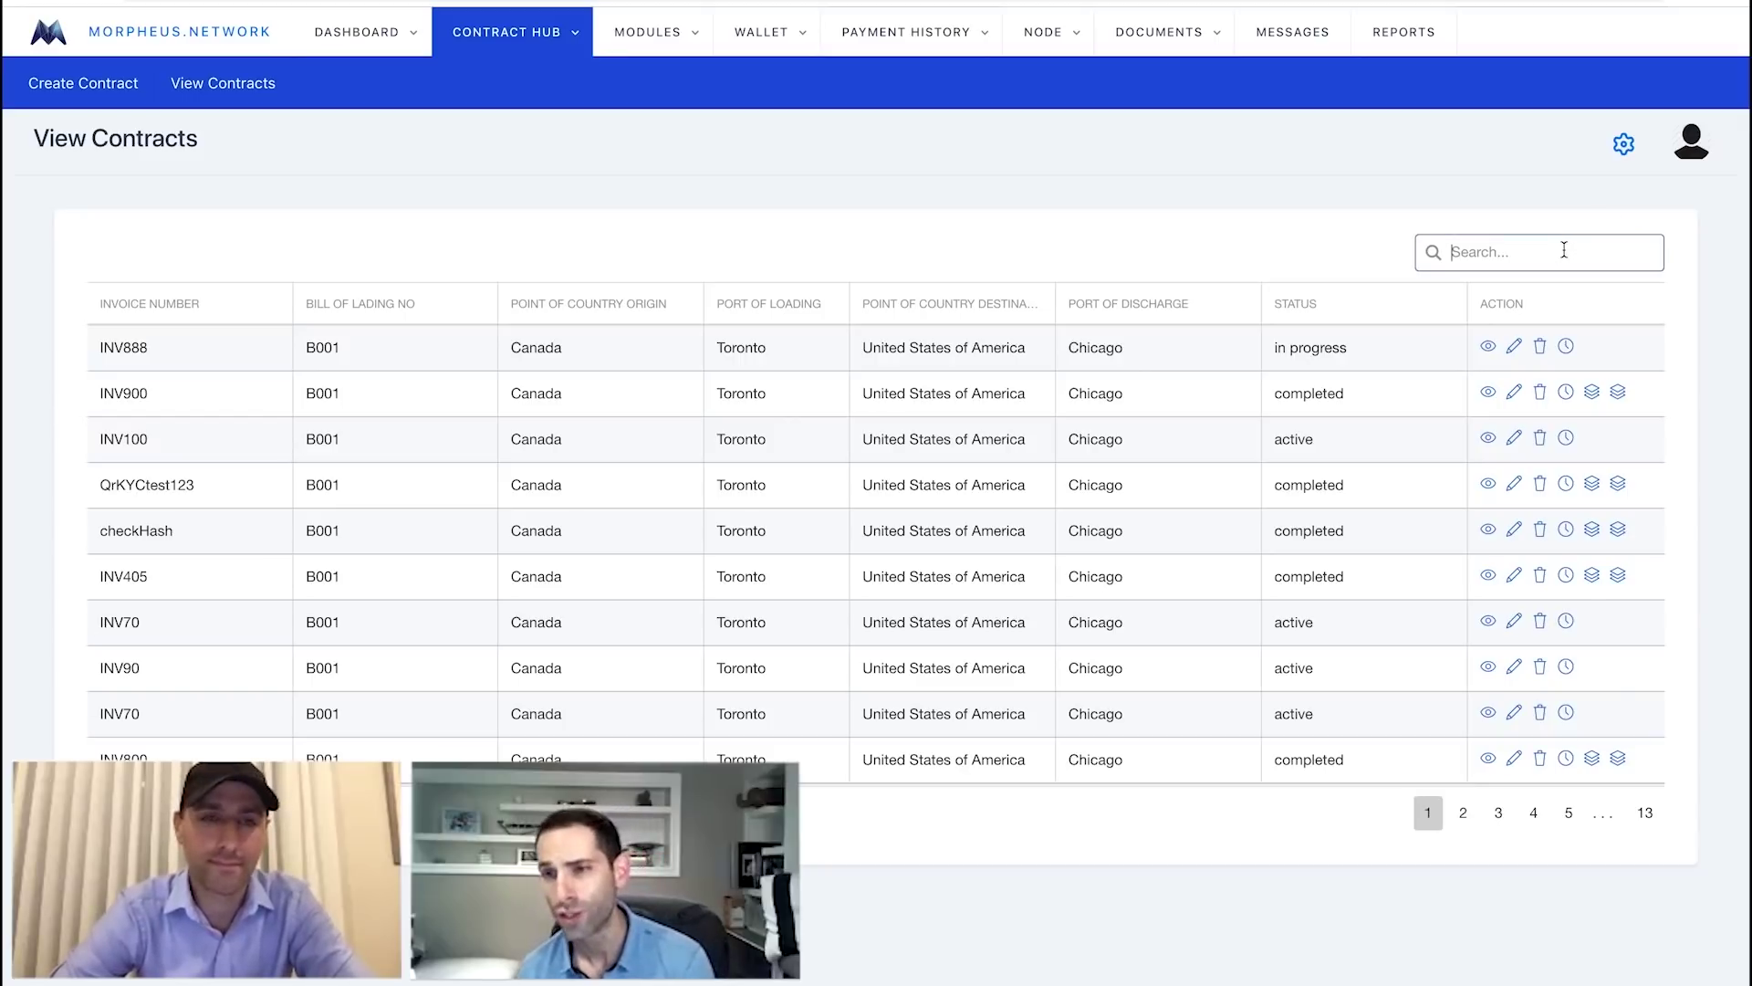
text(Albania)
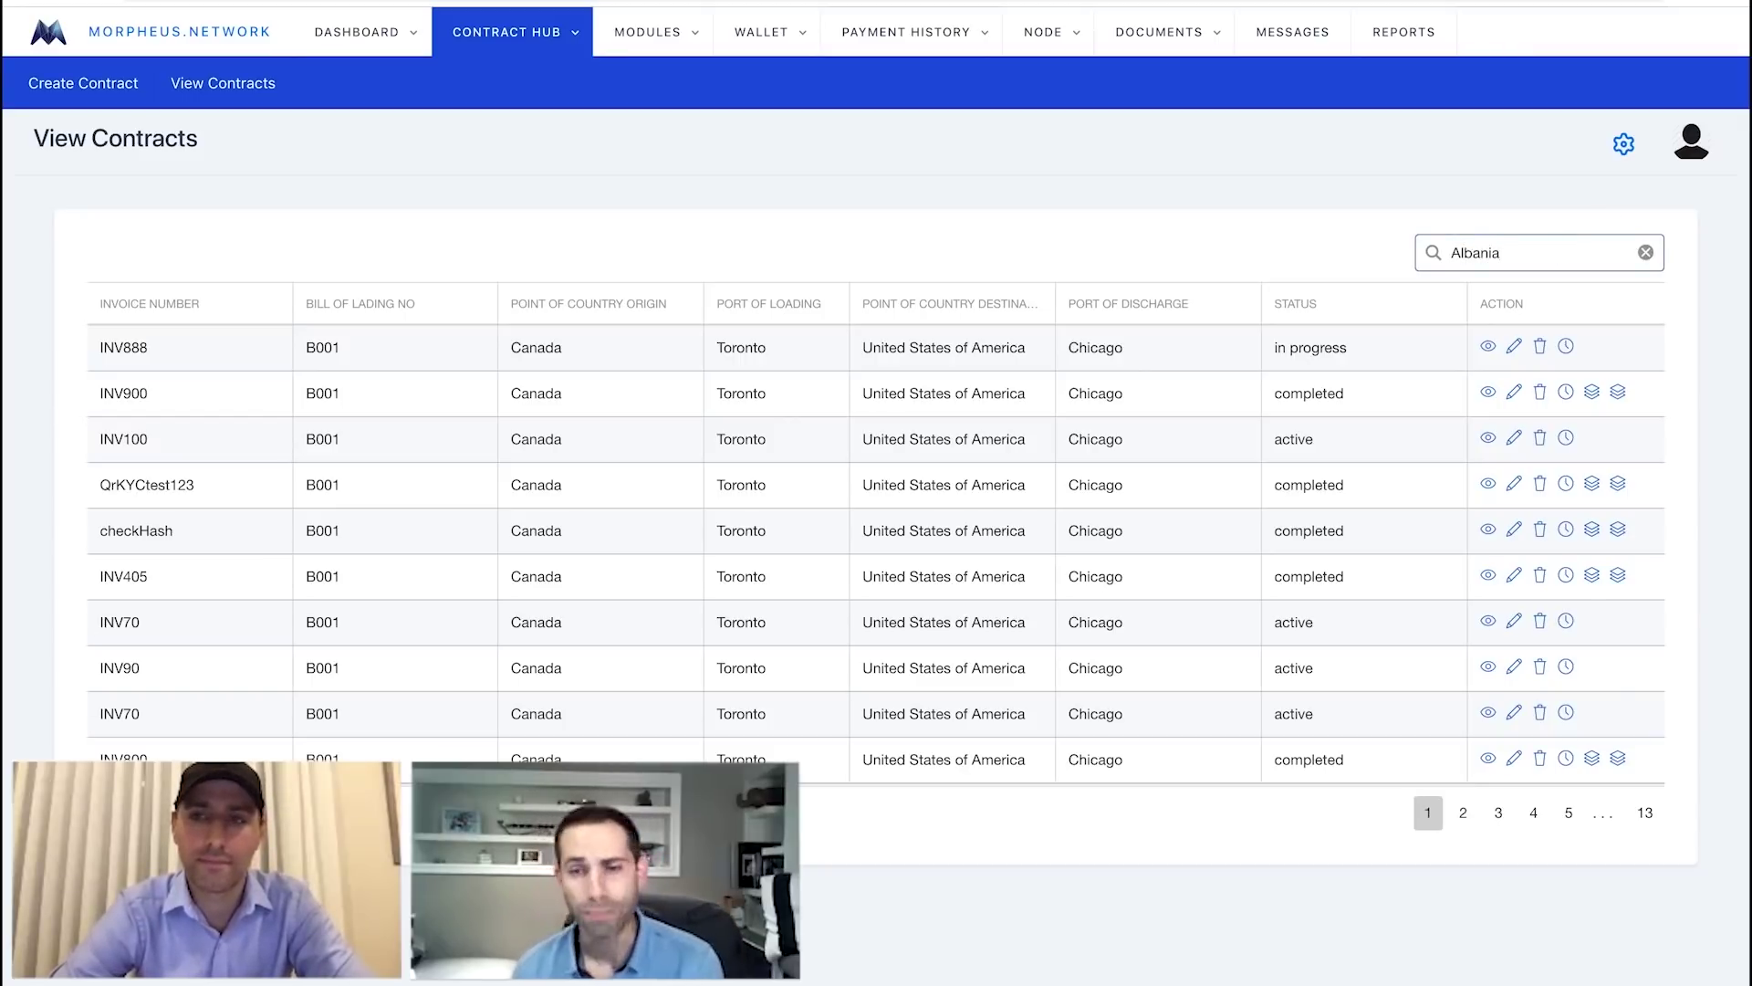
key(Return)
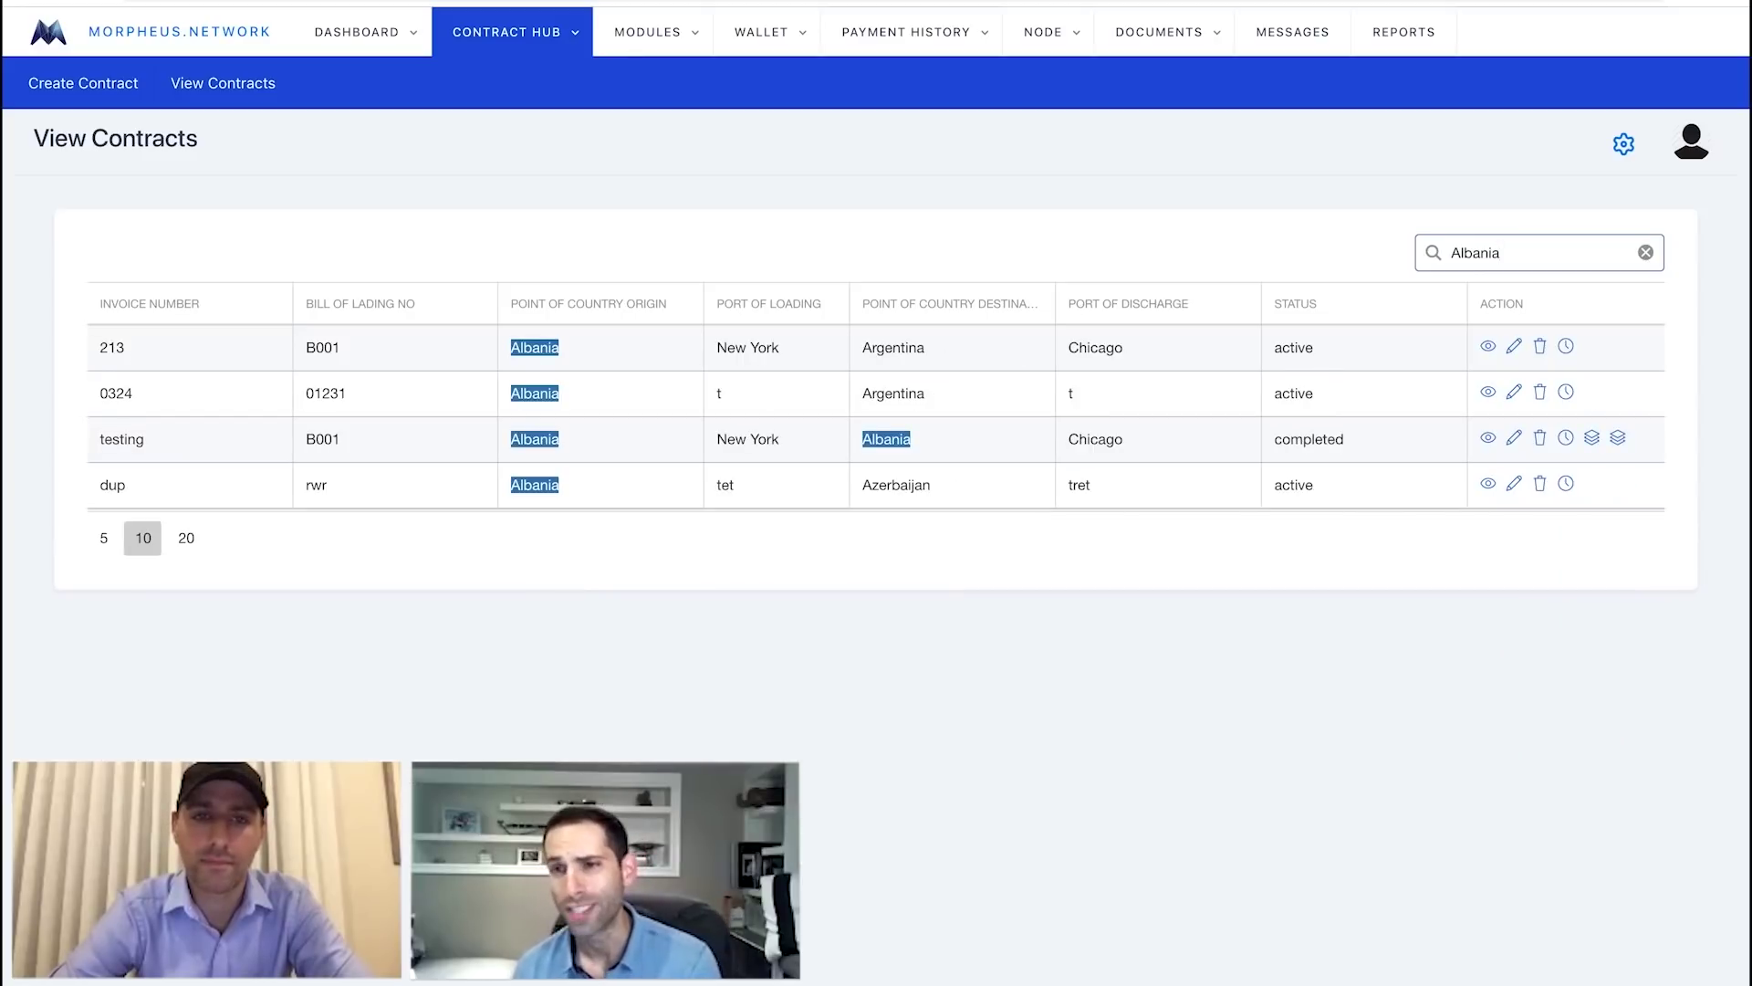
Filter the contracts to 'inv888' and open INV888's progress page.
click(1645, 252)
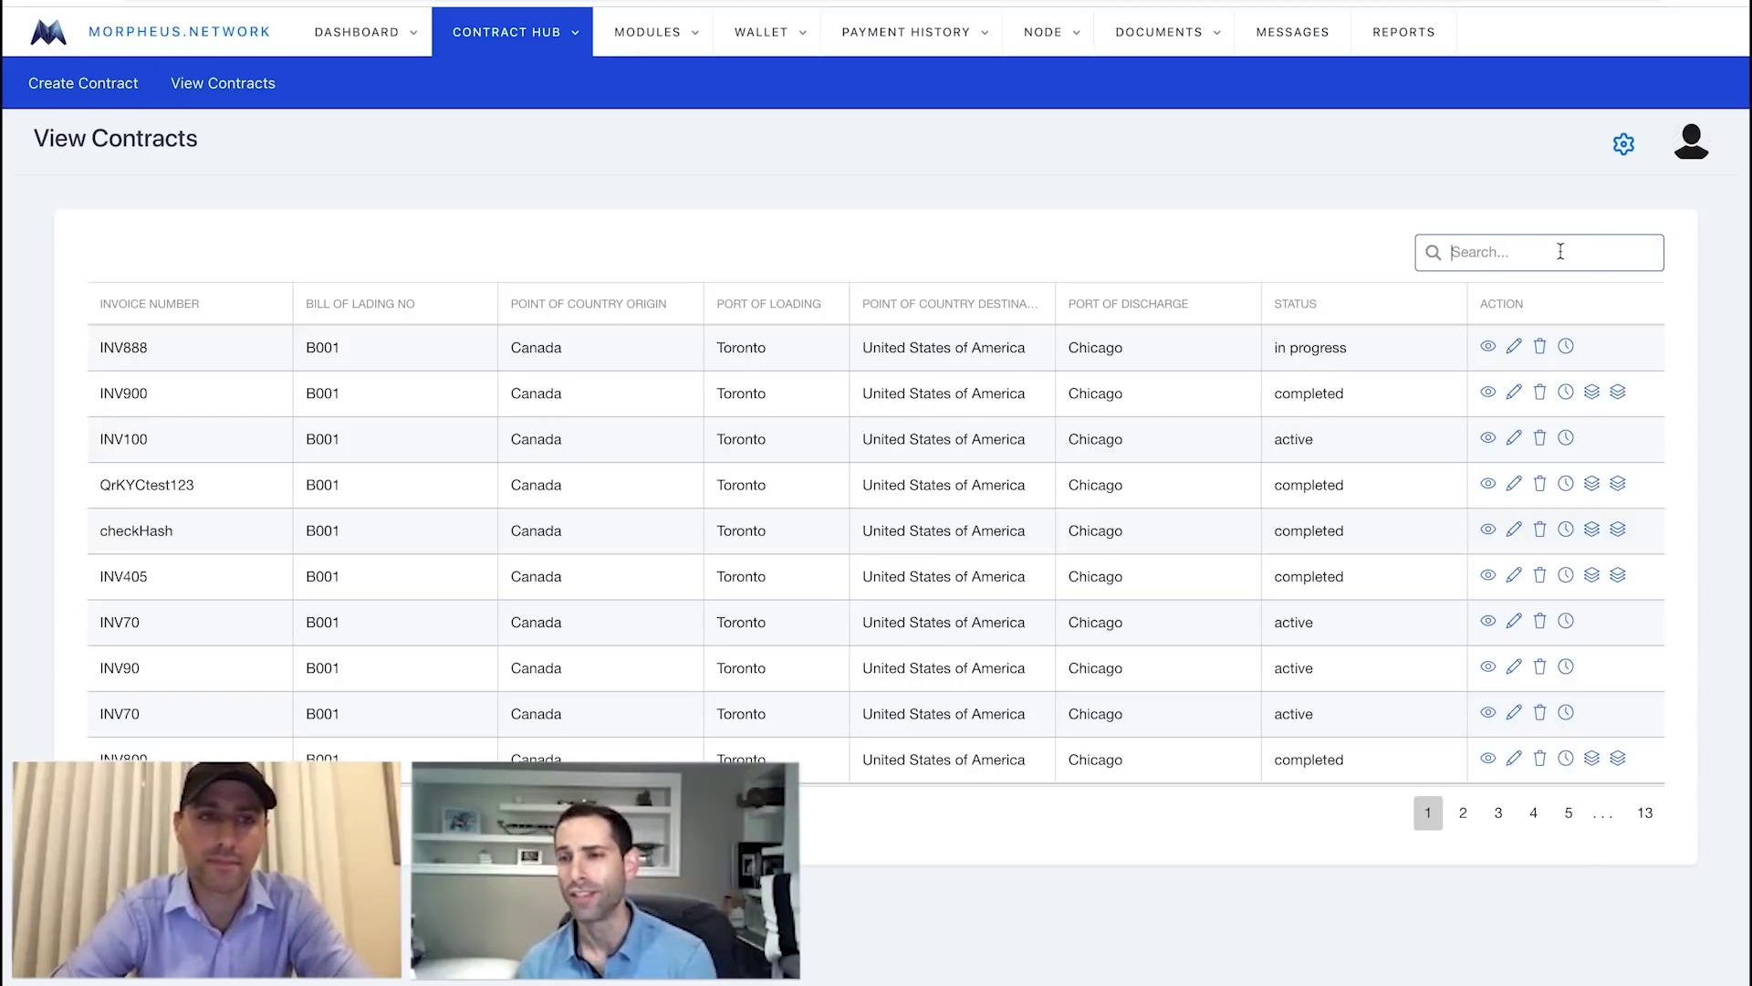
text(inv888)
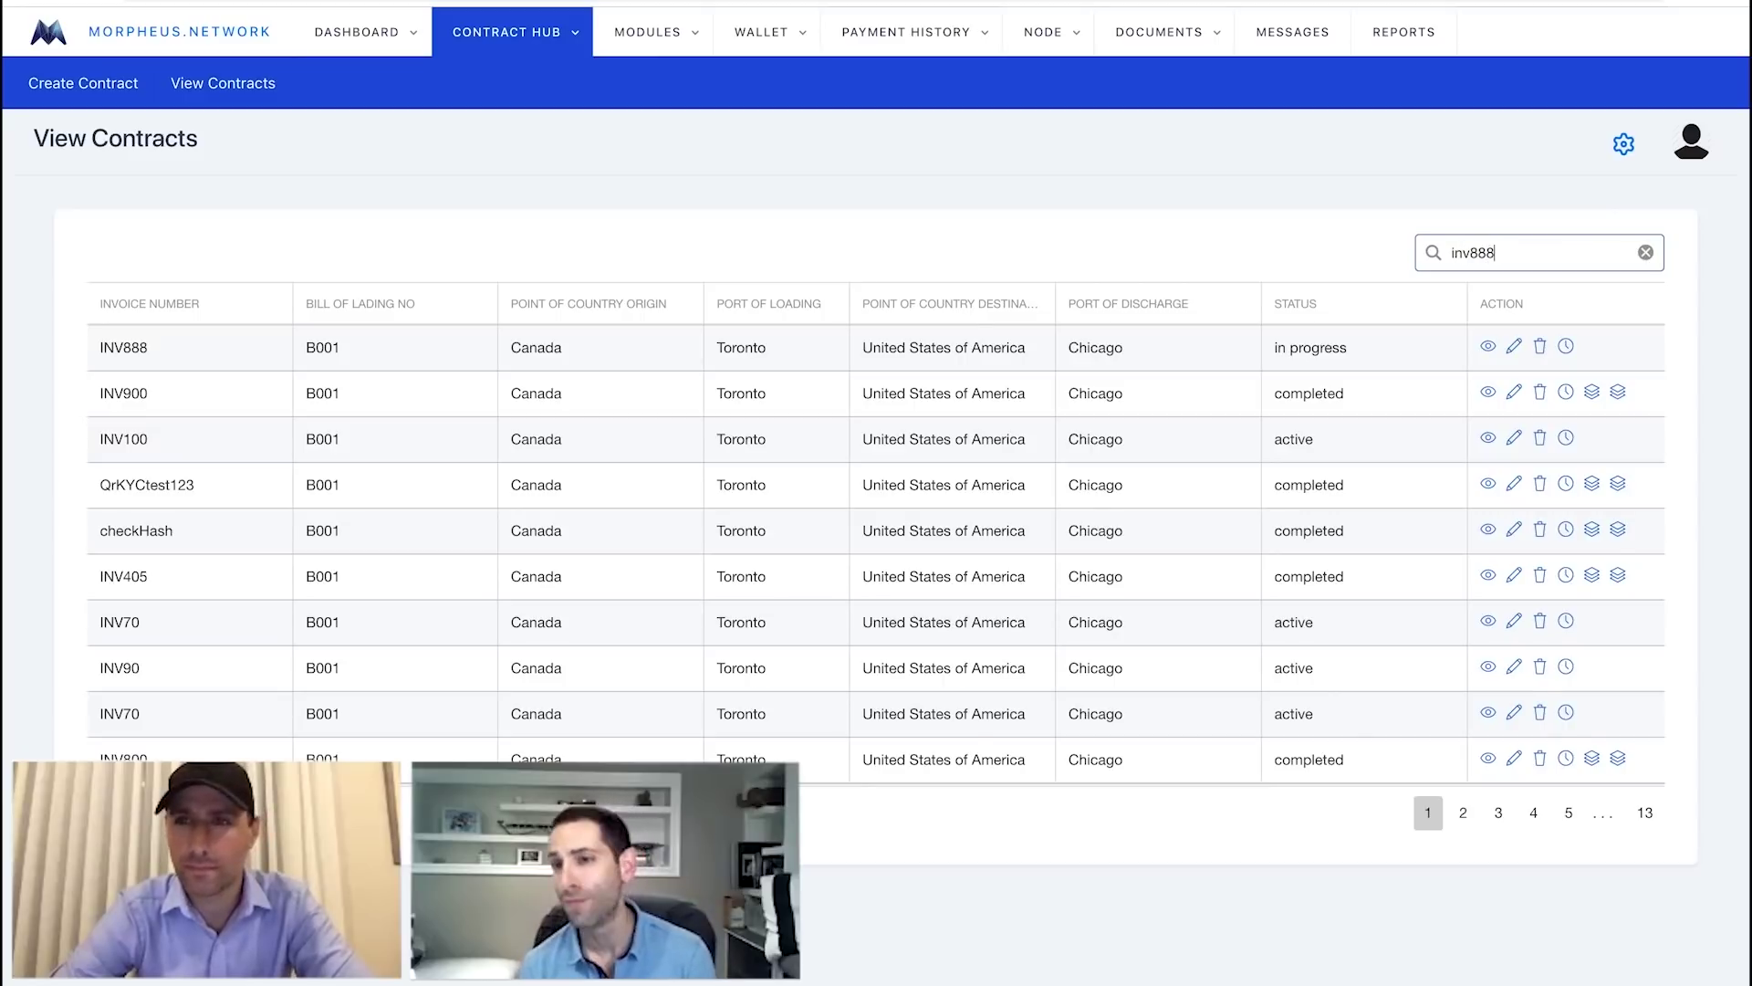
key(Return)
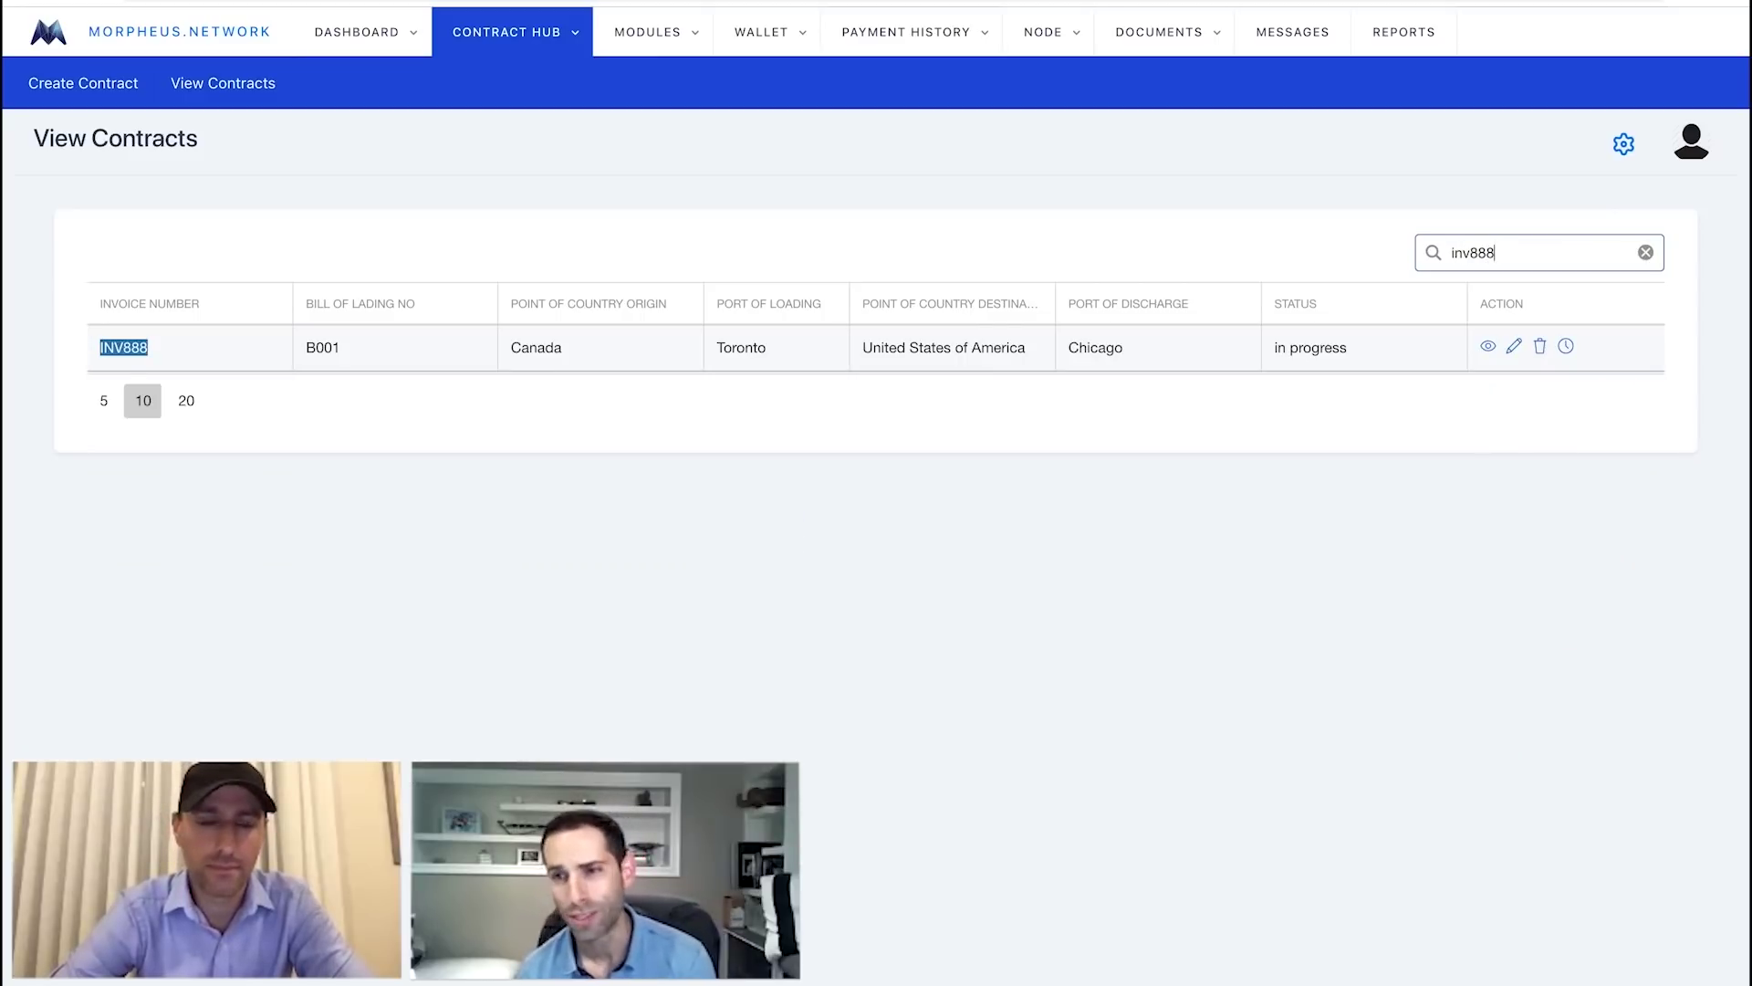
click(1566, 348)
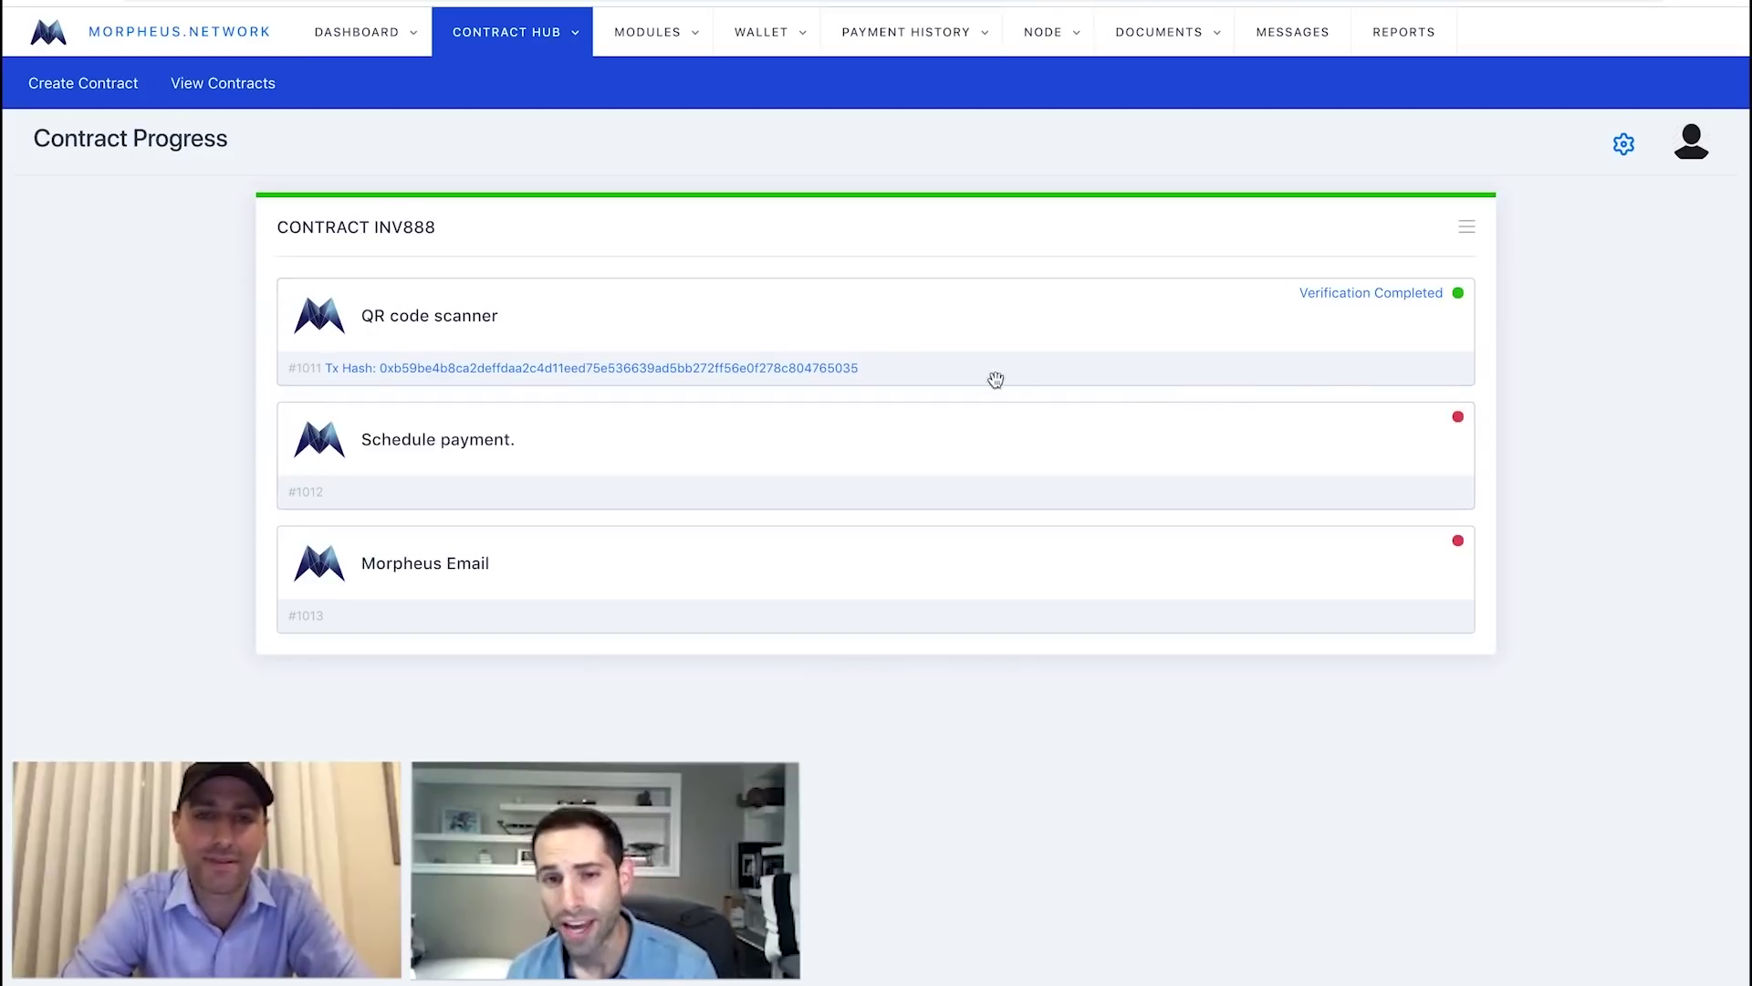
Look up the QR scan transaction on the blockchain, then return to the contracts list.
click(834, 372)
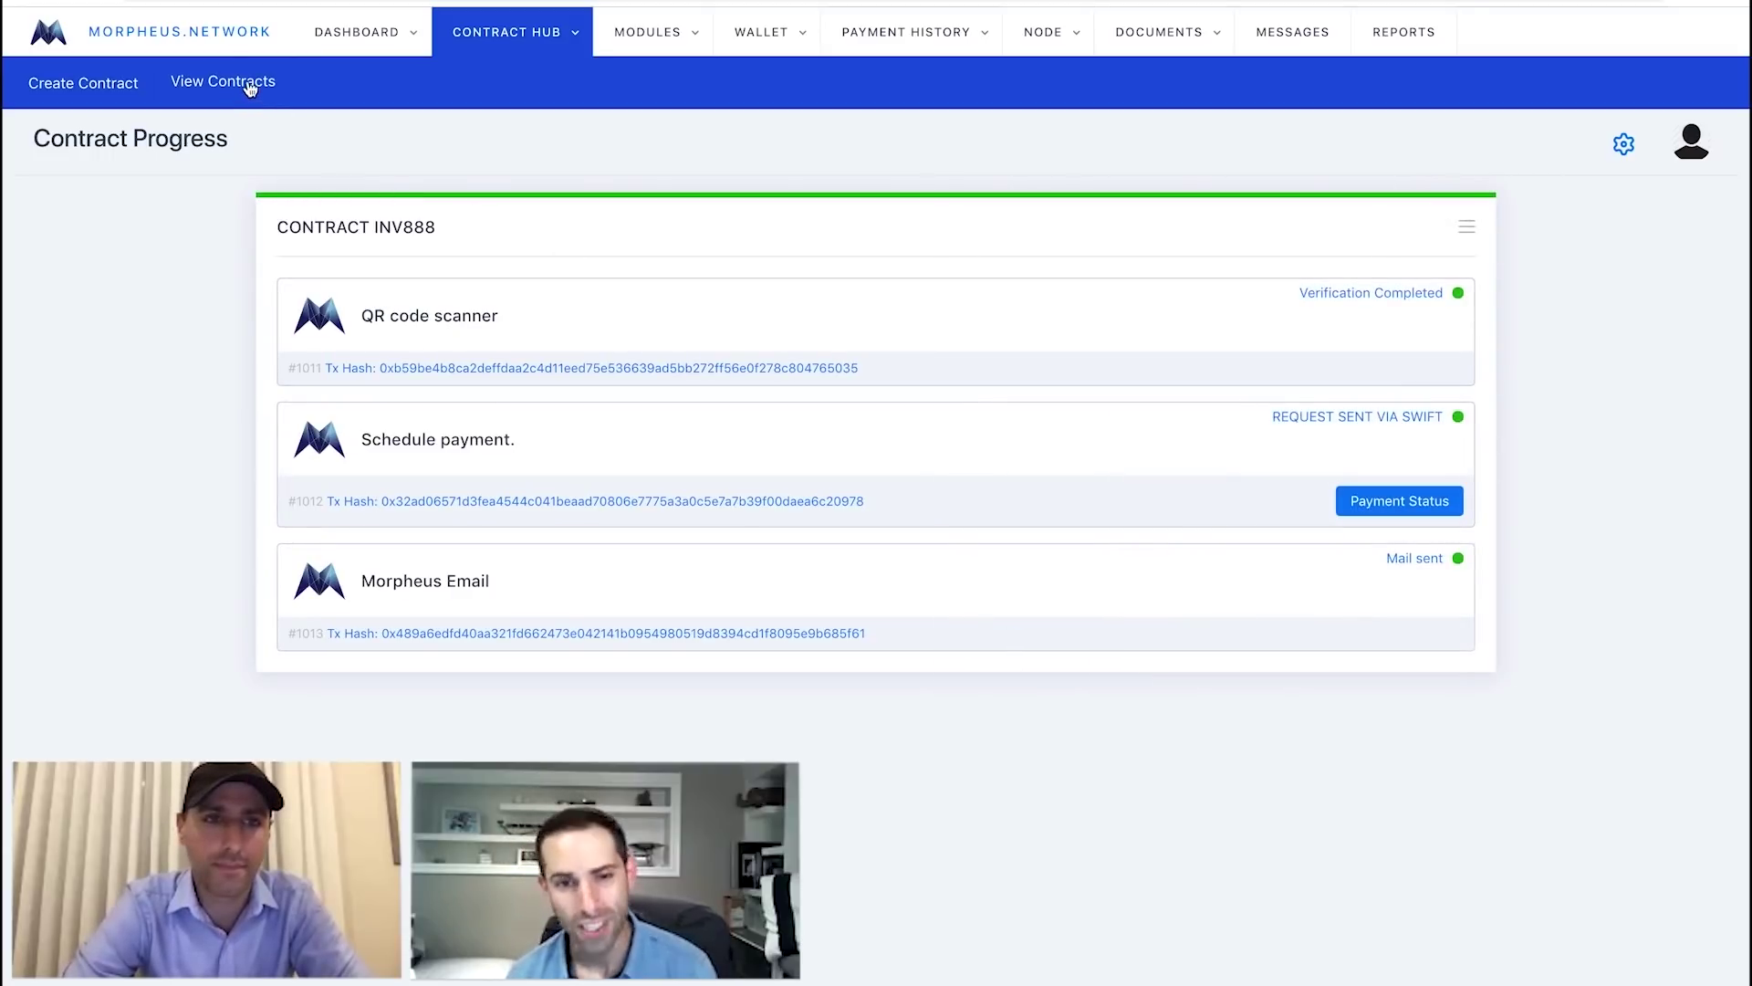
click(248, 84)
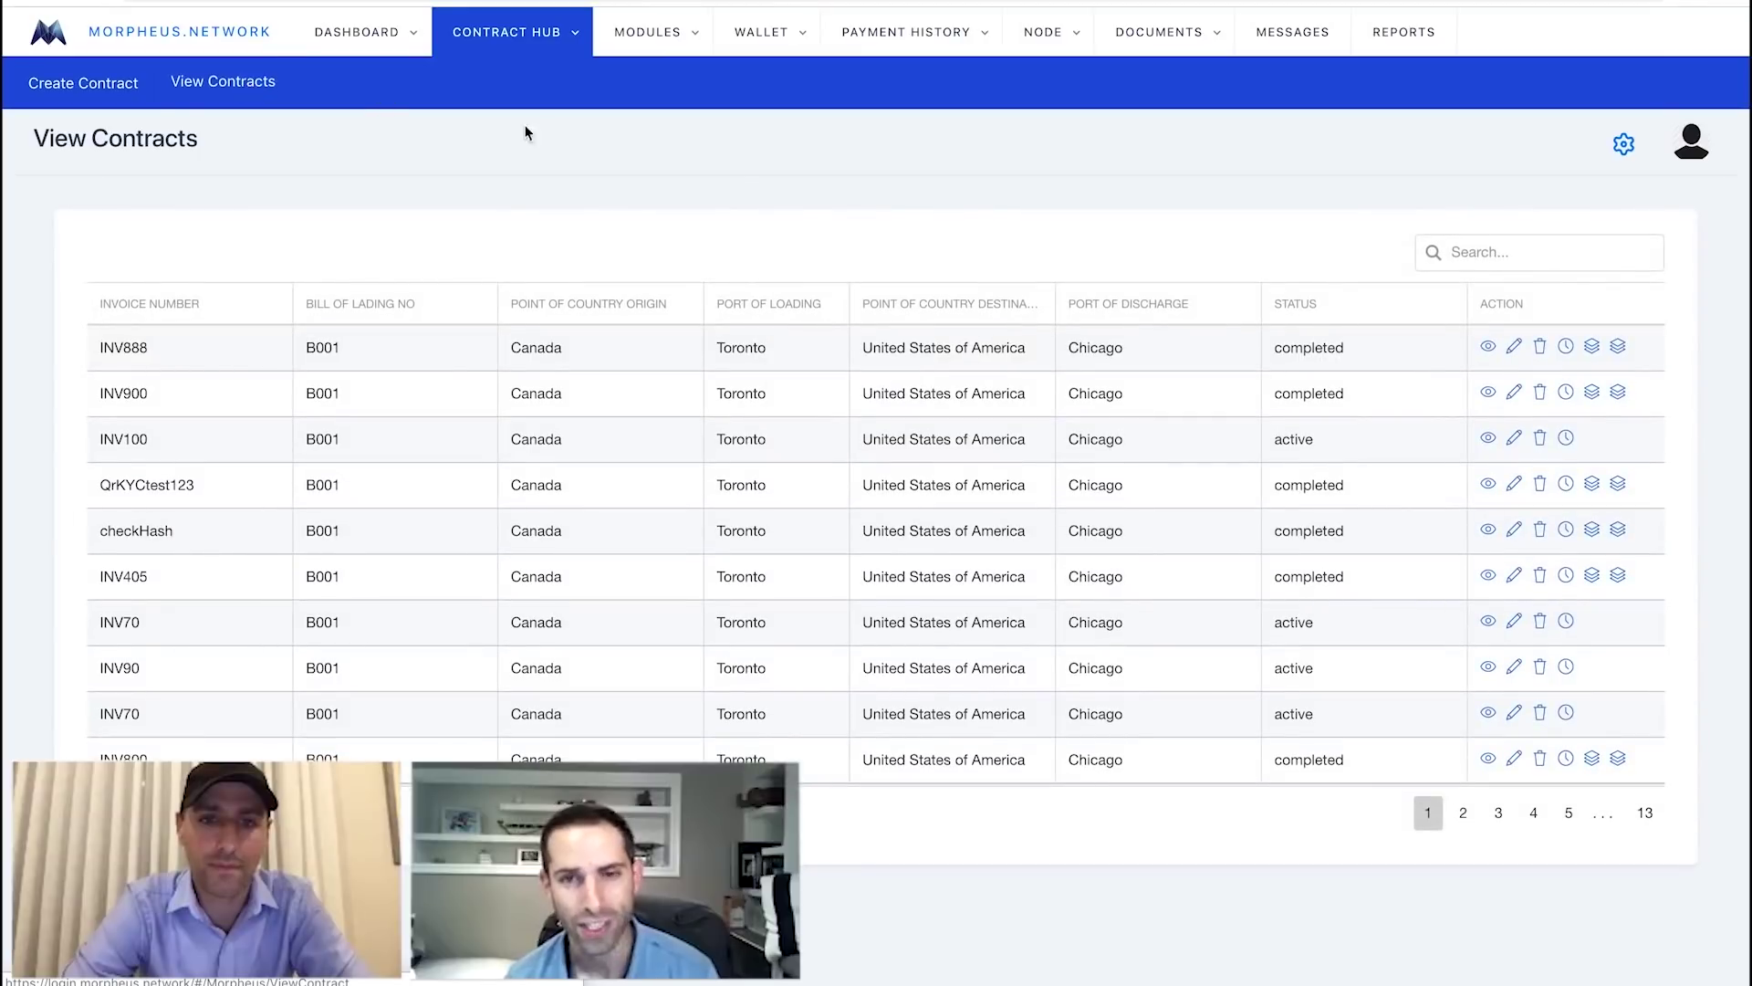
Search the contracts for 'inv888', view INV888's full details, then close them.
click(1487, 251)
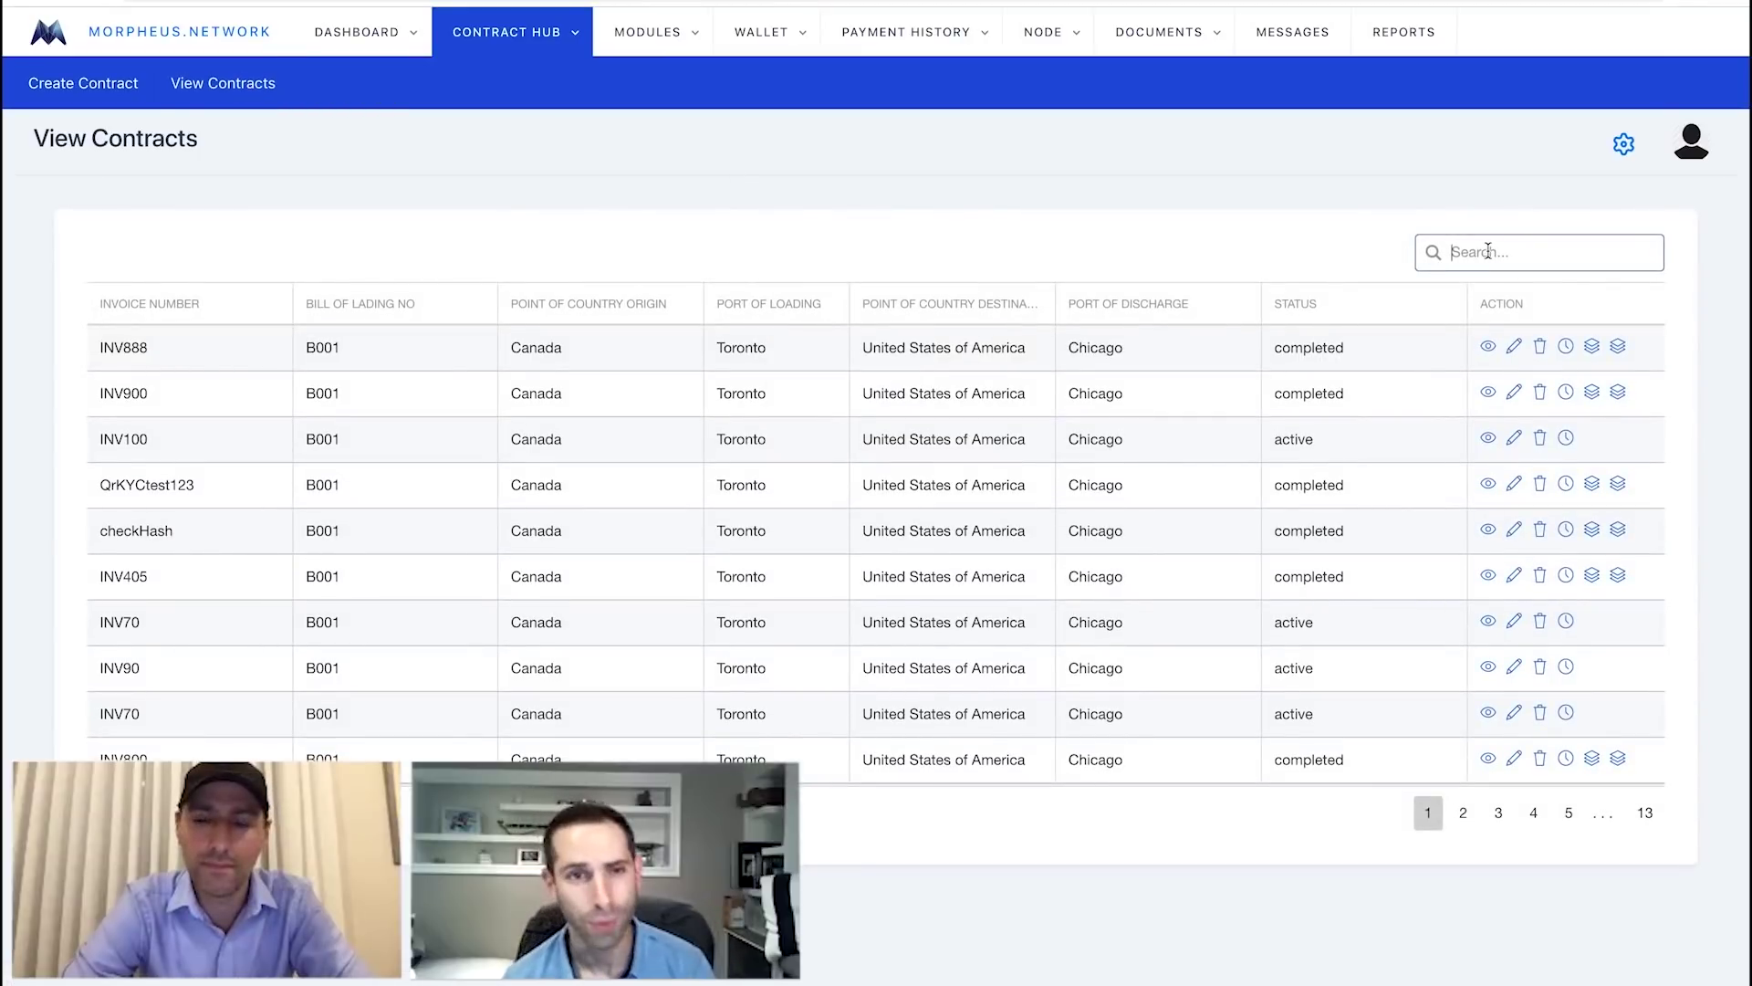
text(inv888)
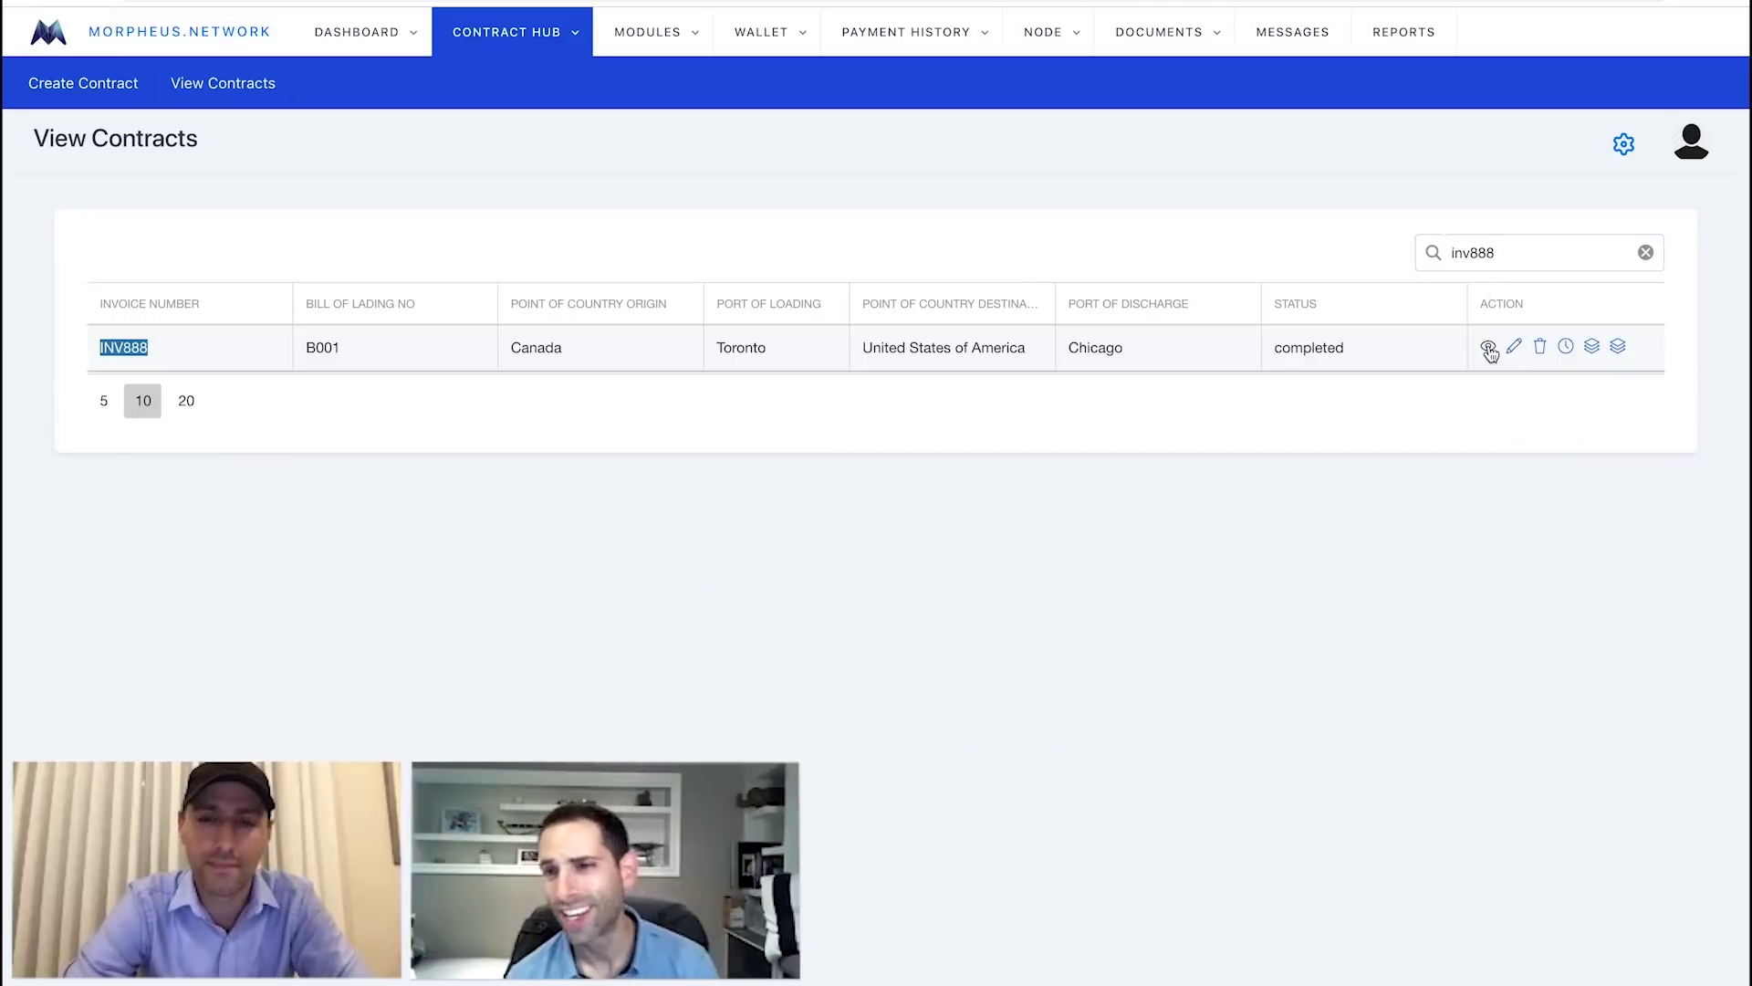
click(1489, 347)
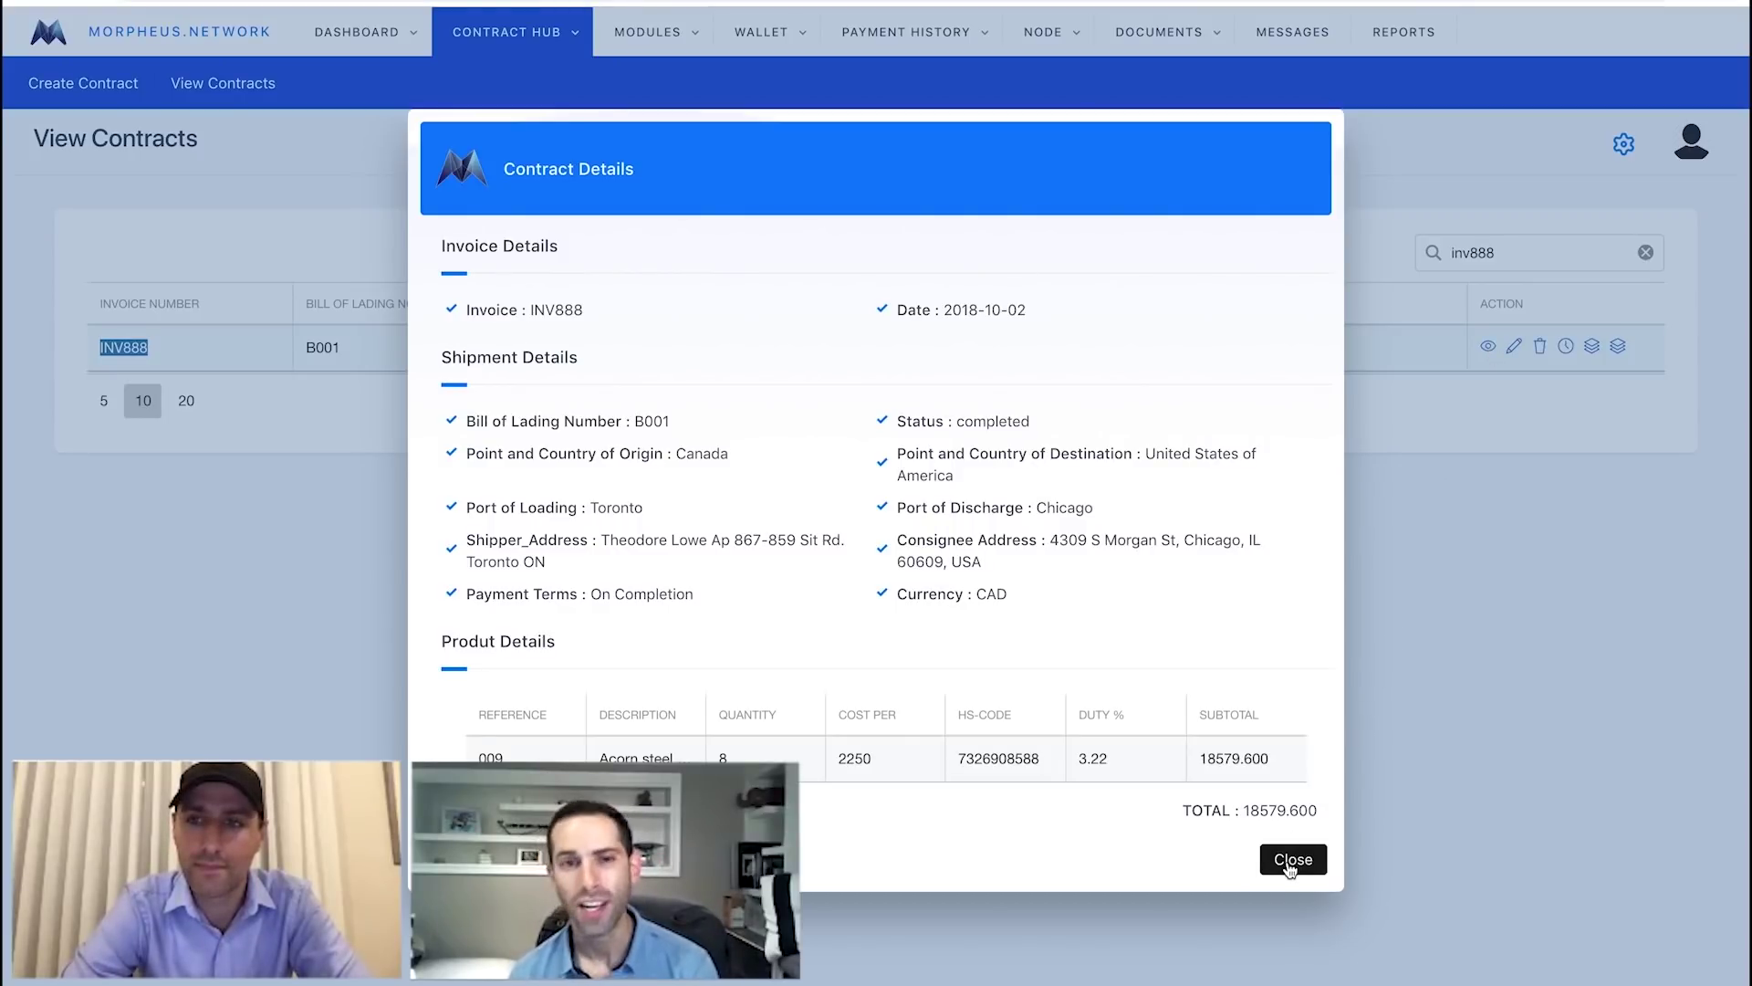
click(1292, 859)
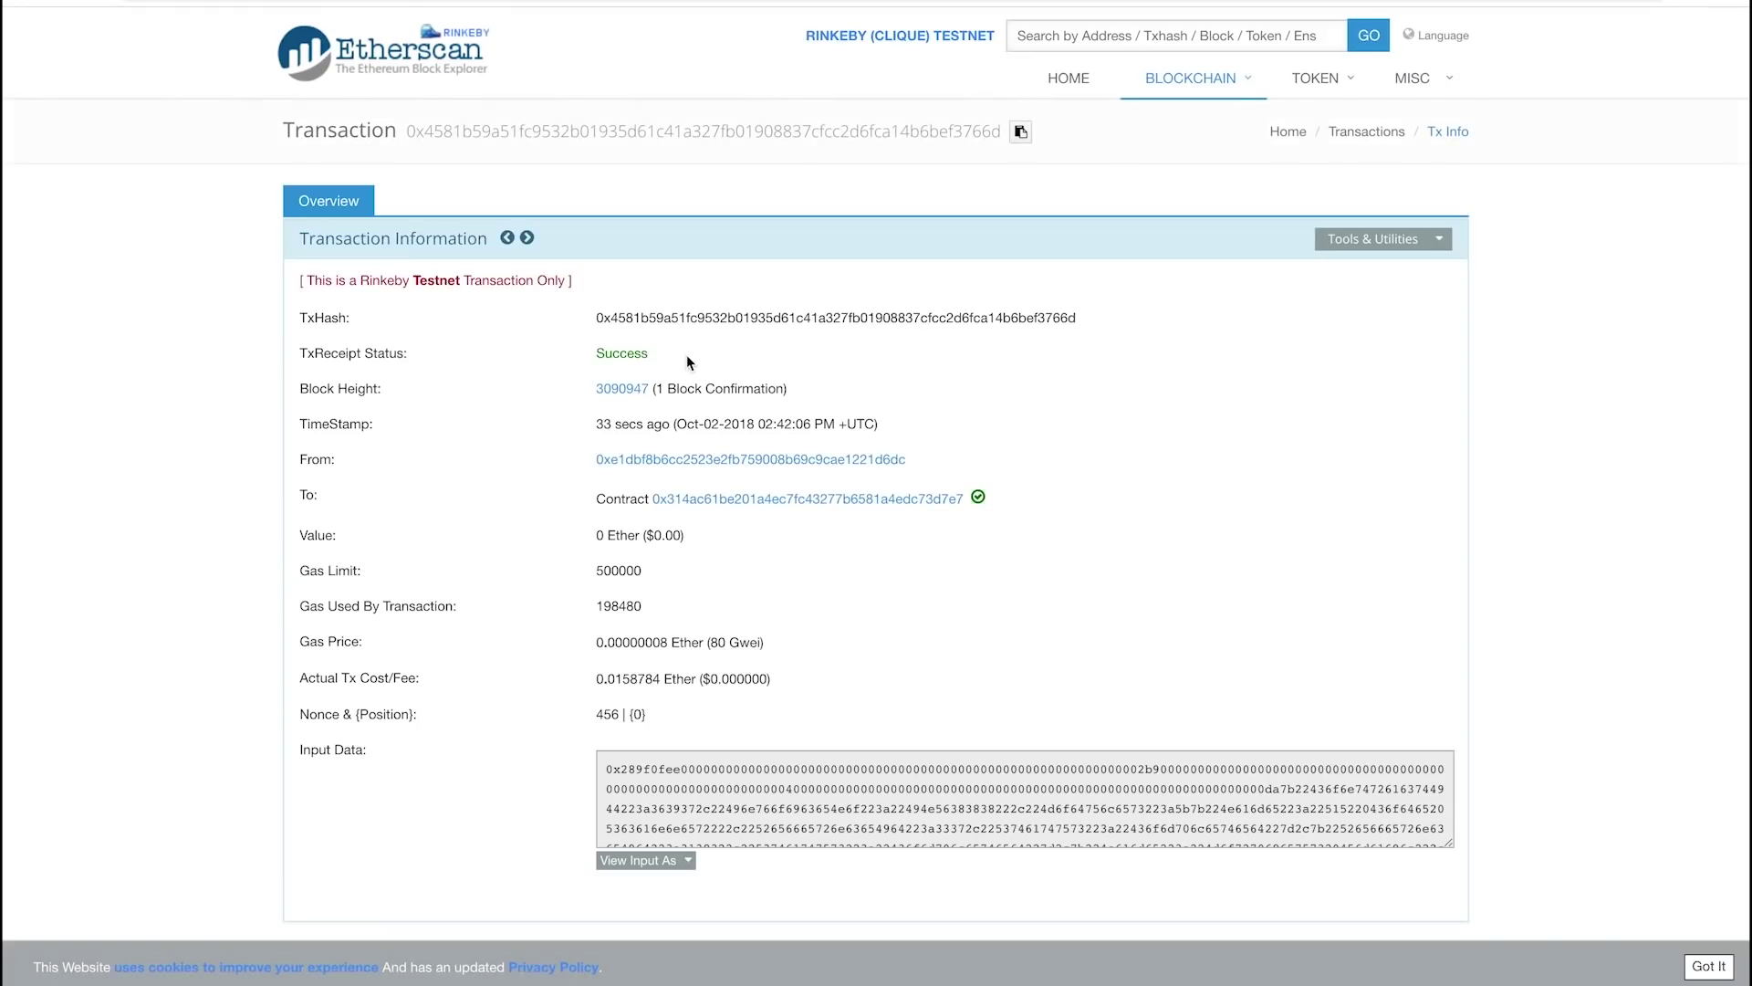
Switch the Etherscan transaction's input data display from hex to UTF-8 text.
double_click(620, 351)
click(521, 473)
click(628, 863)
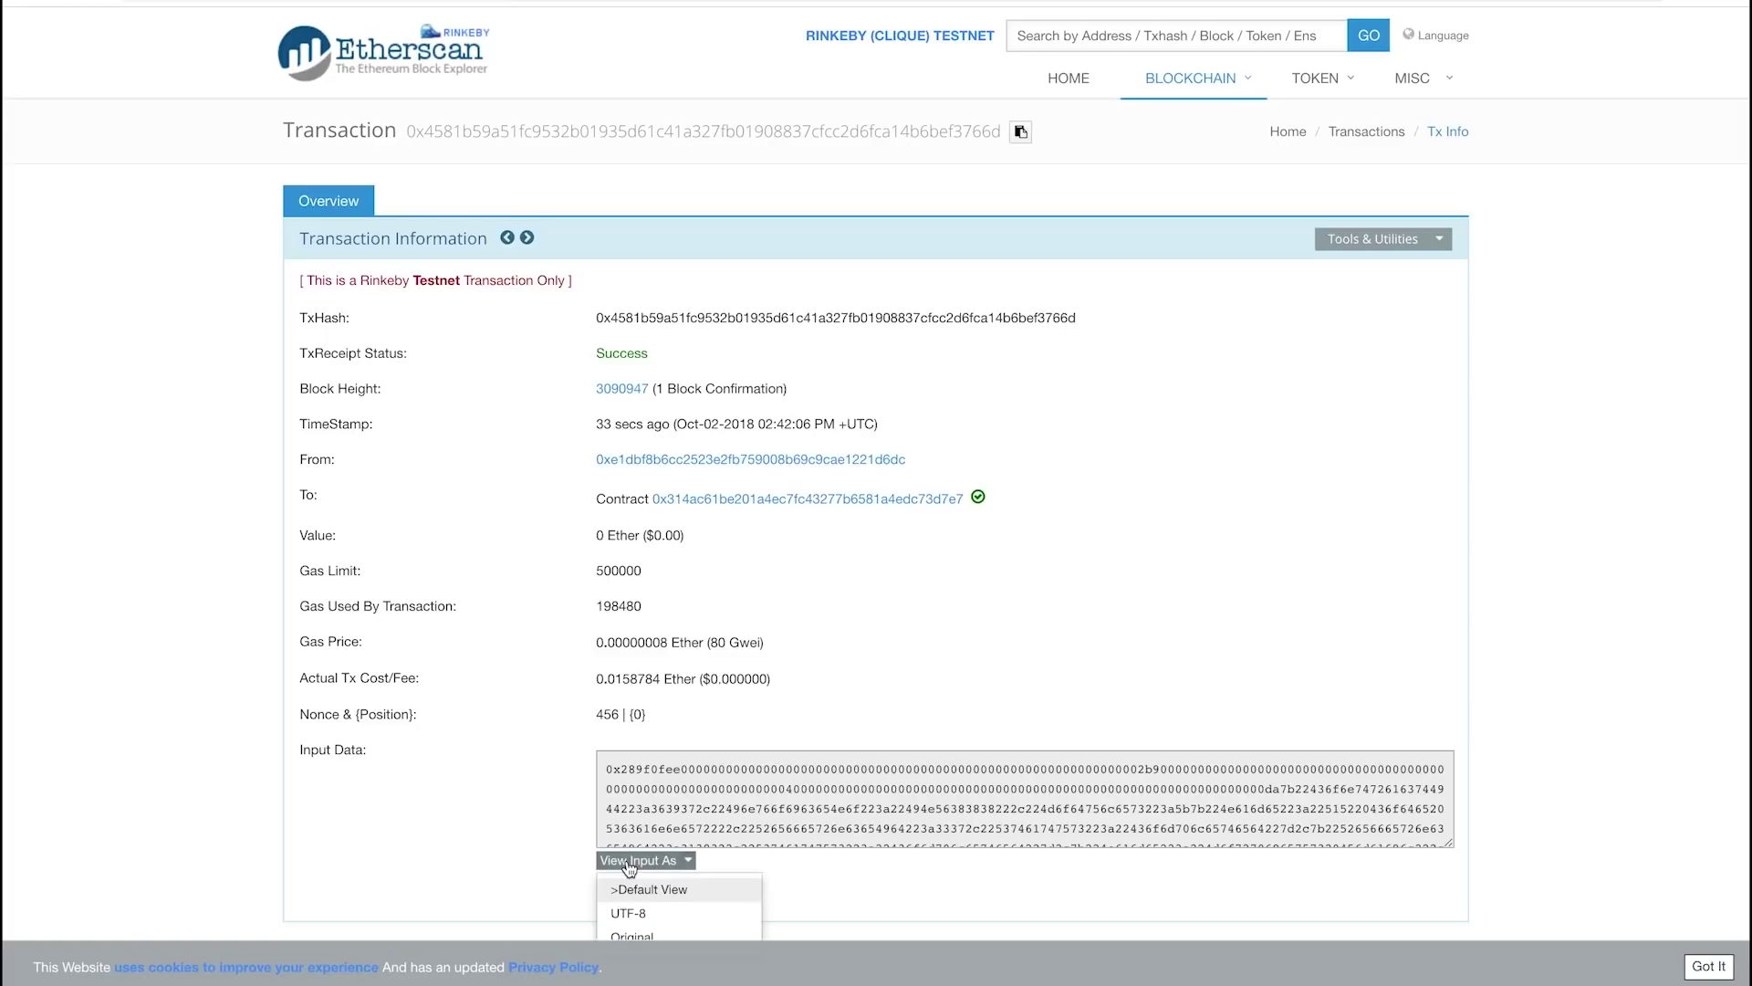
click(641, 914)
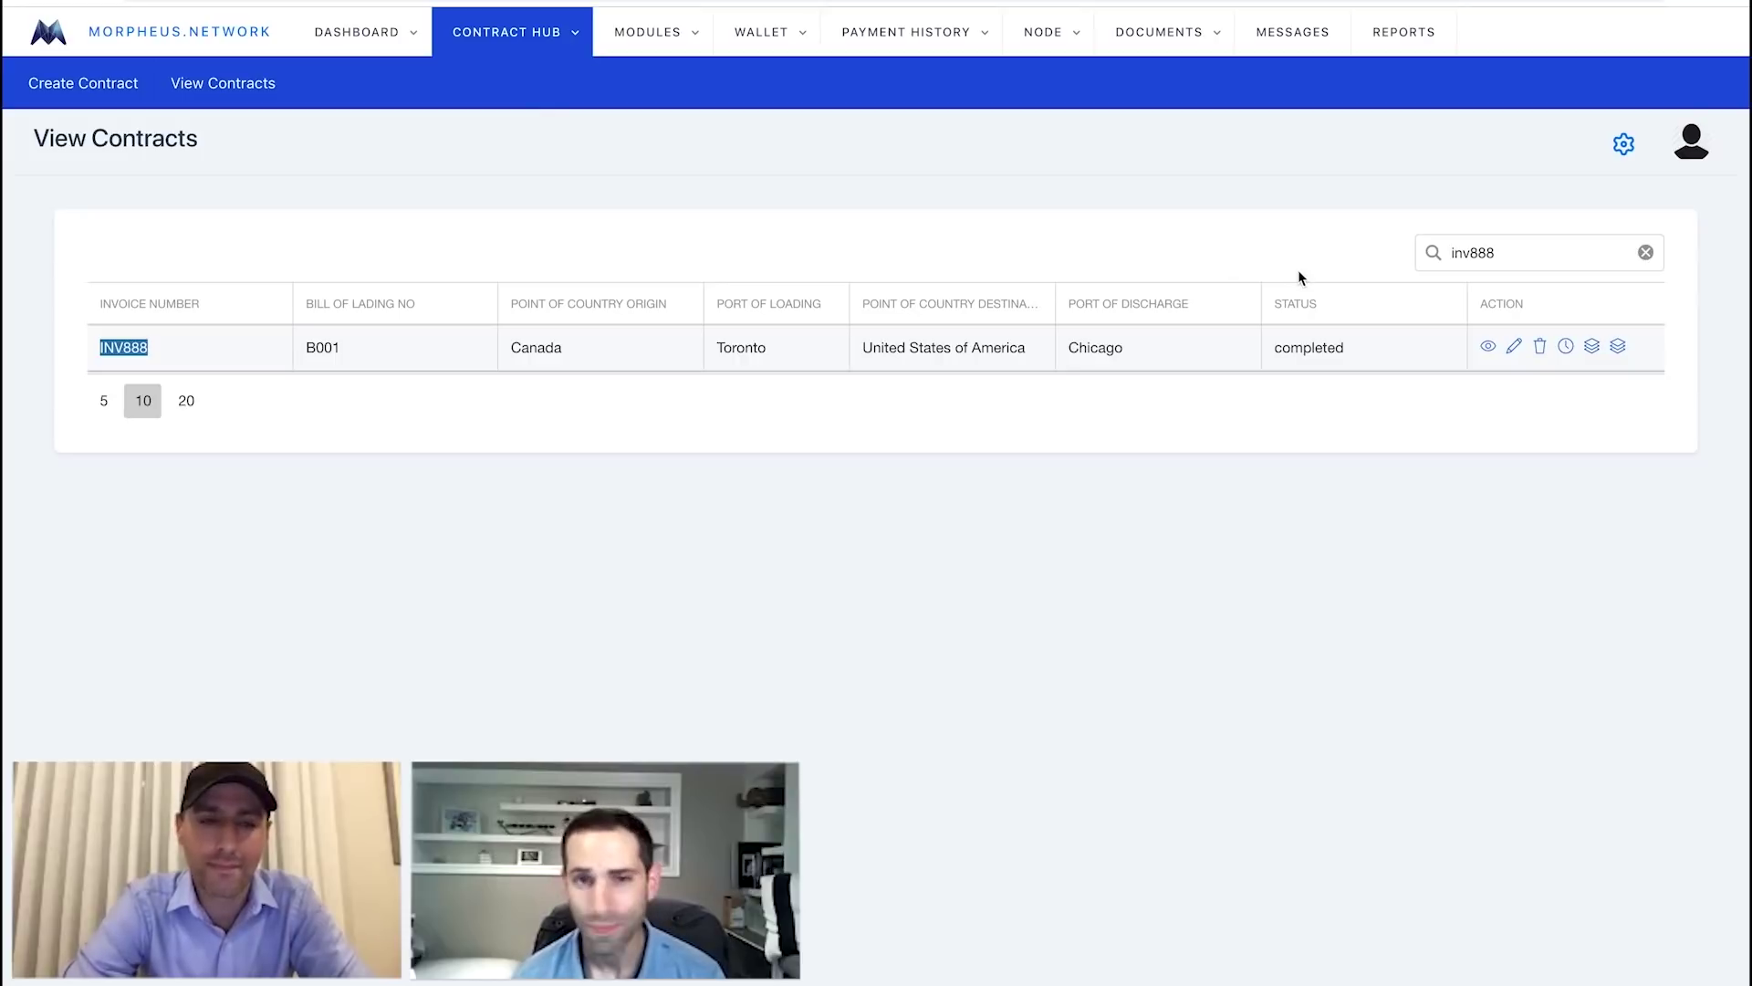
Review INV888's MT101 and MT900 payment status files, then return to Account Overview.
click(1564, 345)
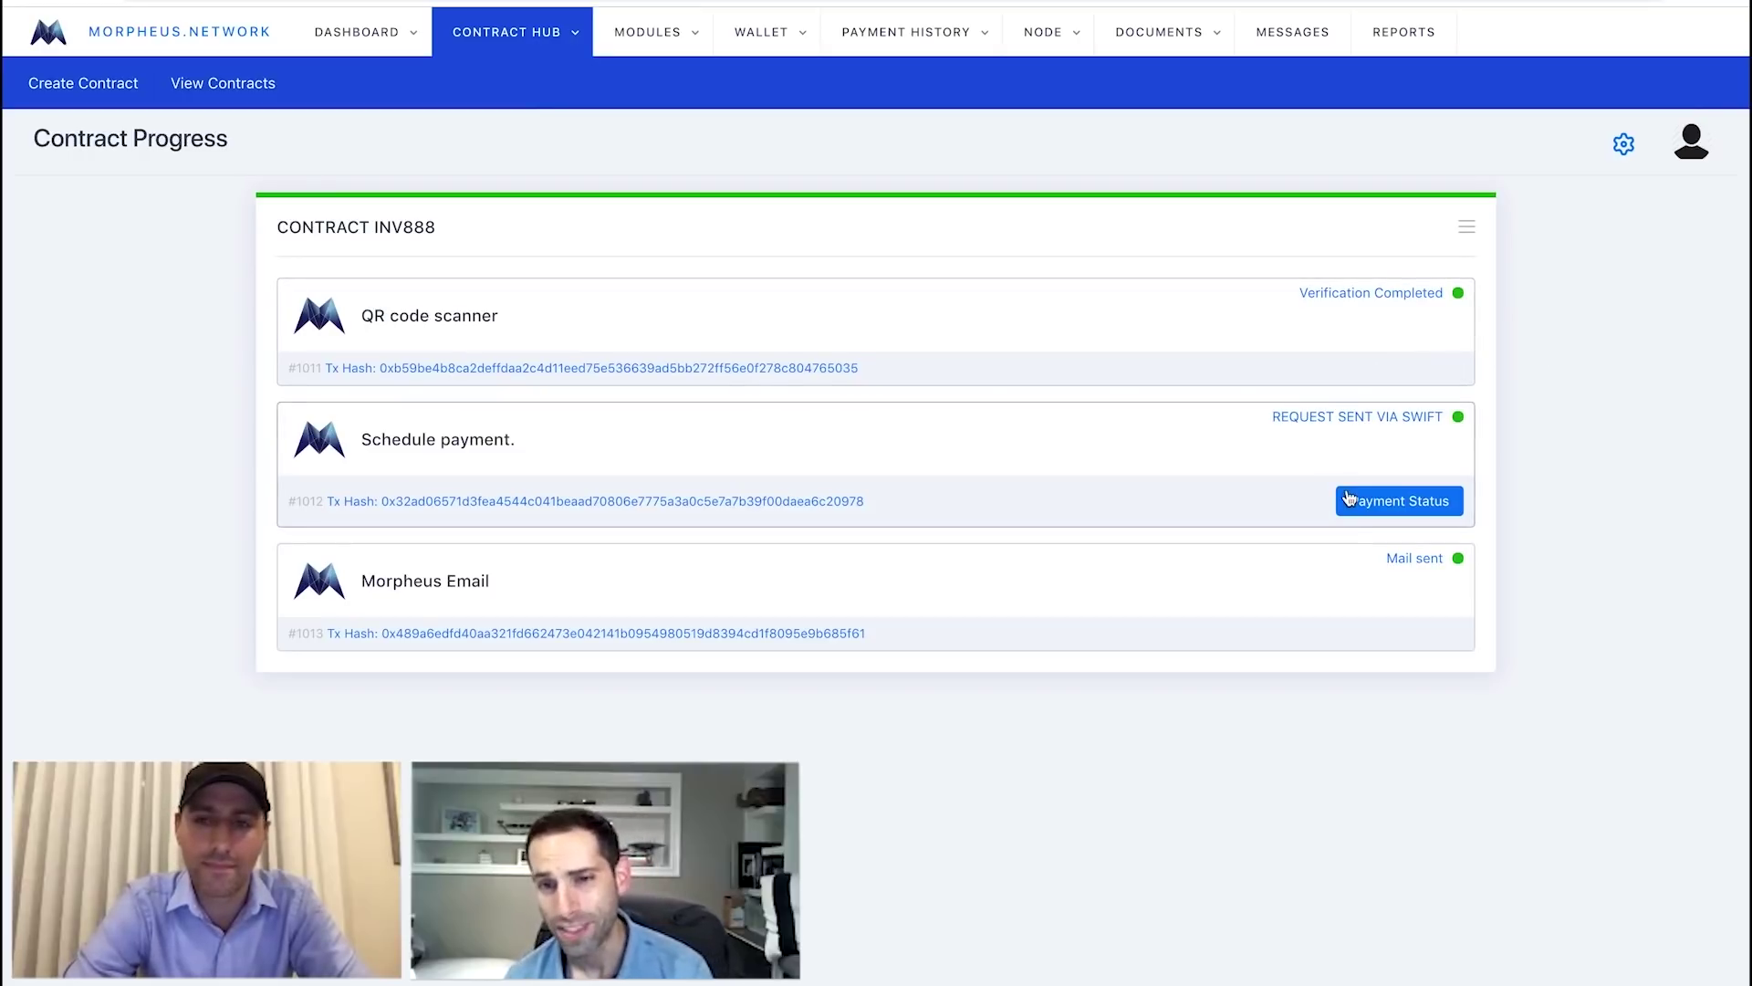
click(1418, 506)
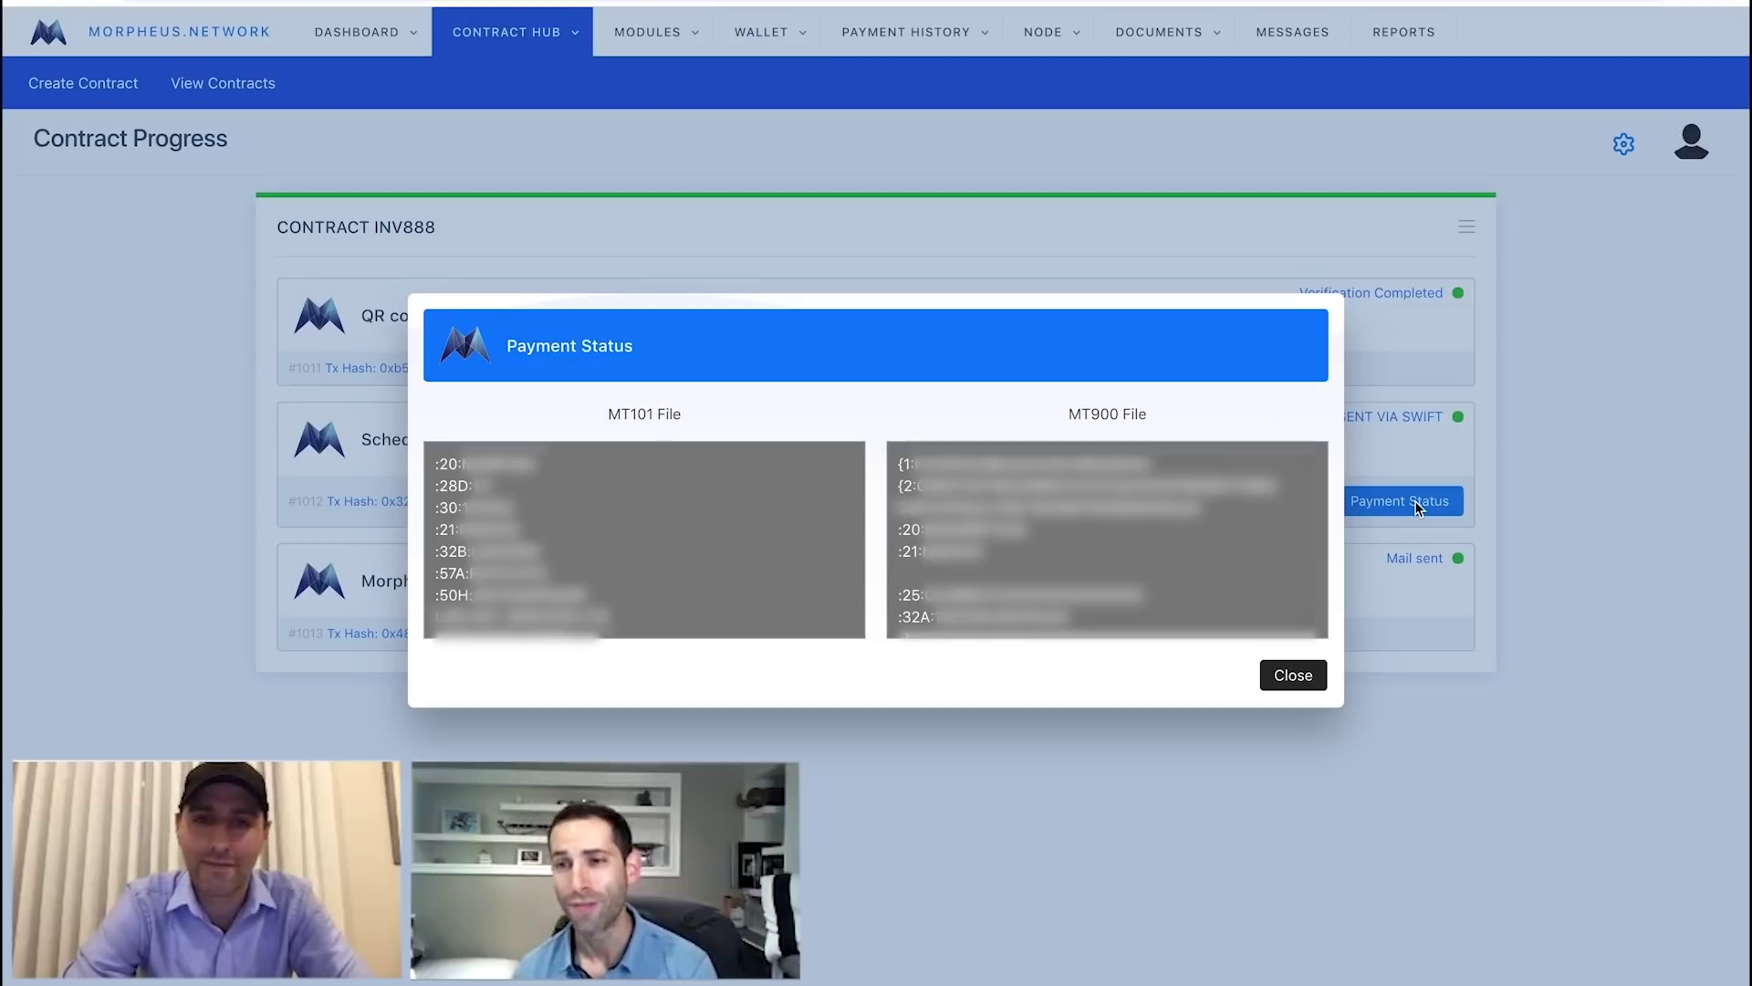
click(1295, 676)
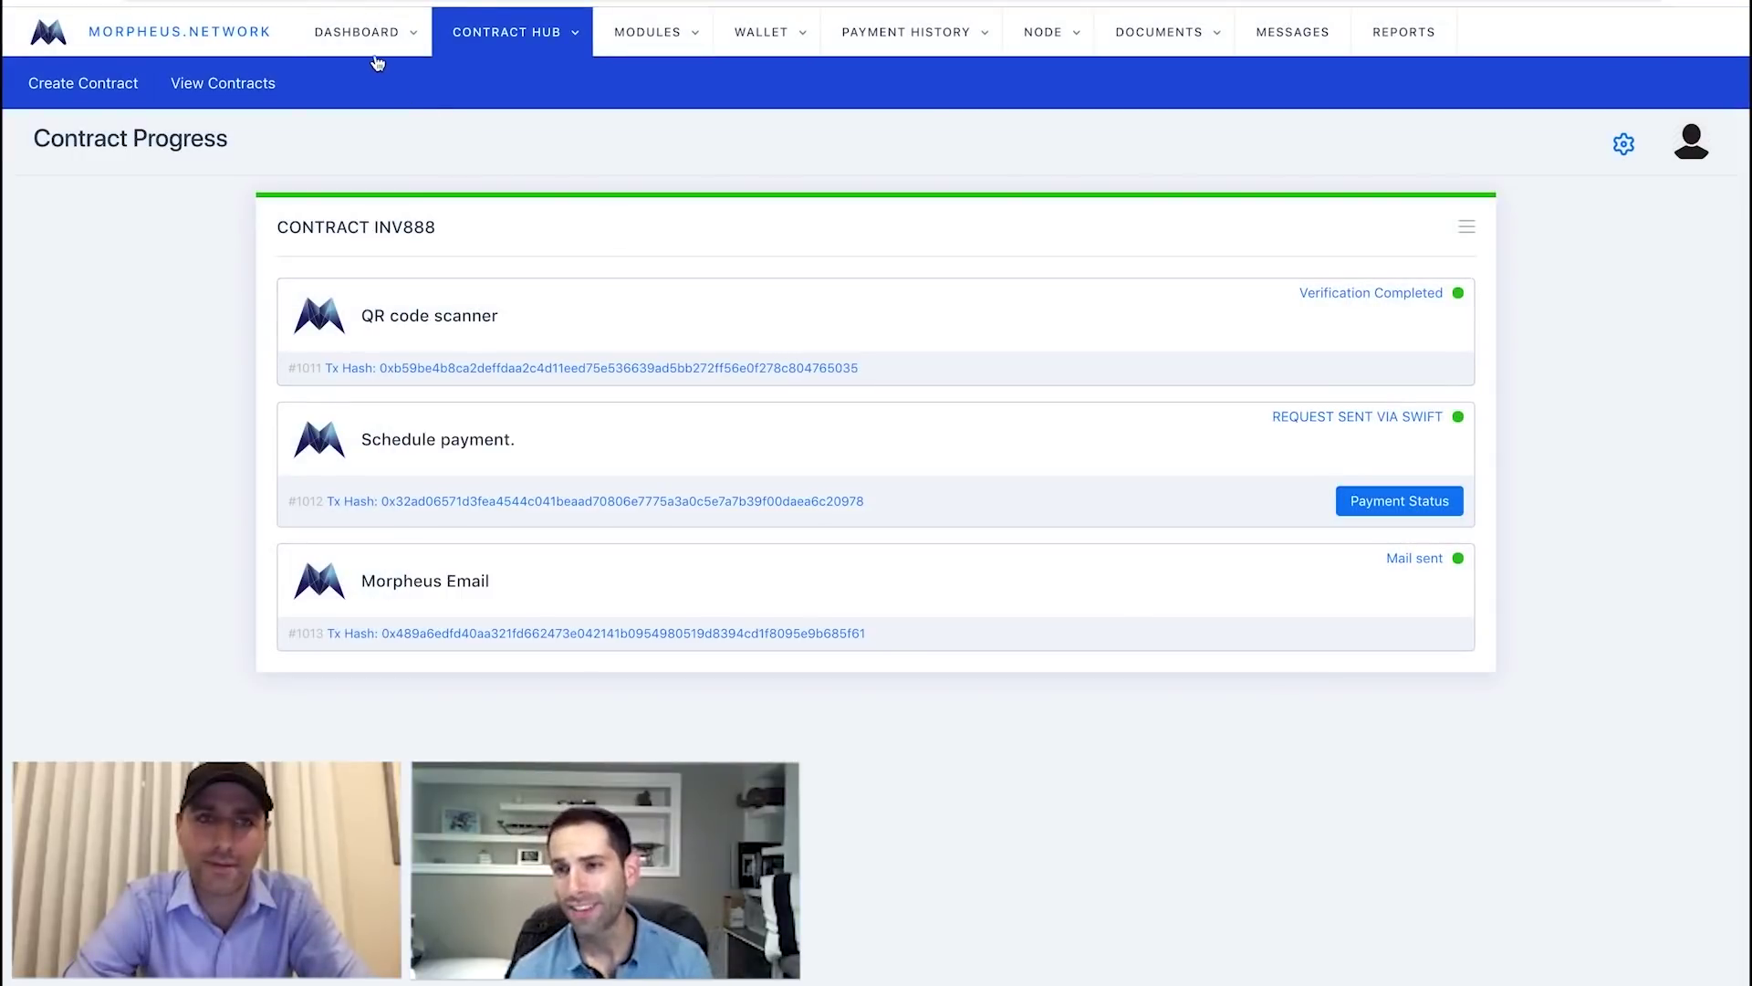
mouse_move(365, 45)
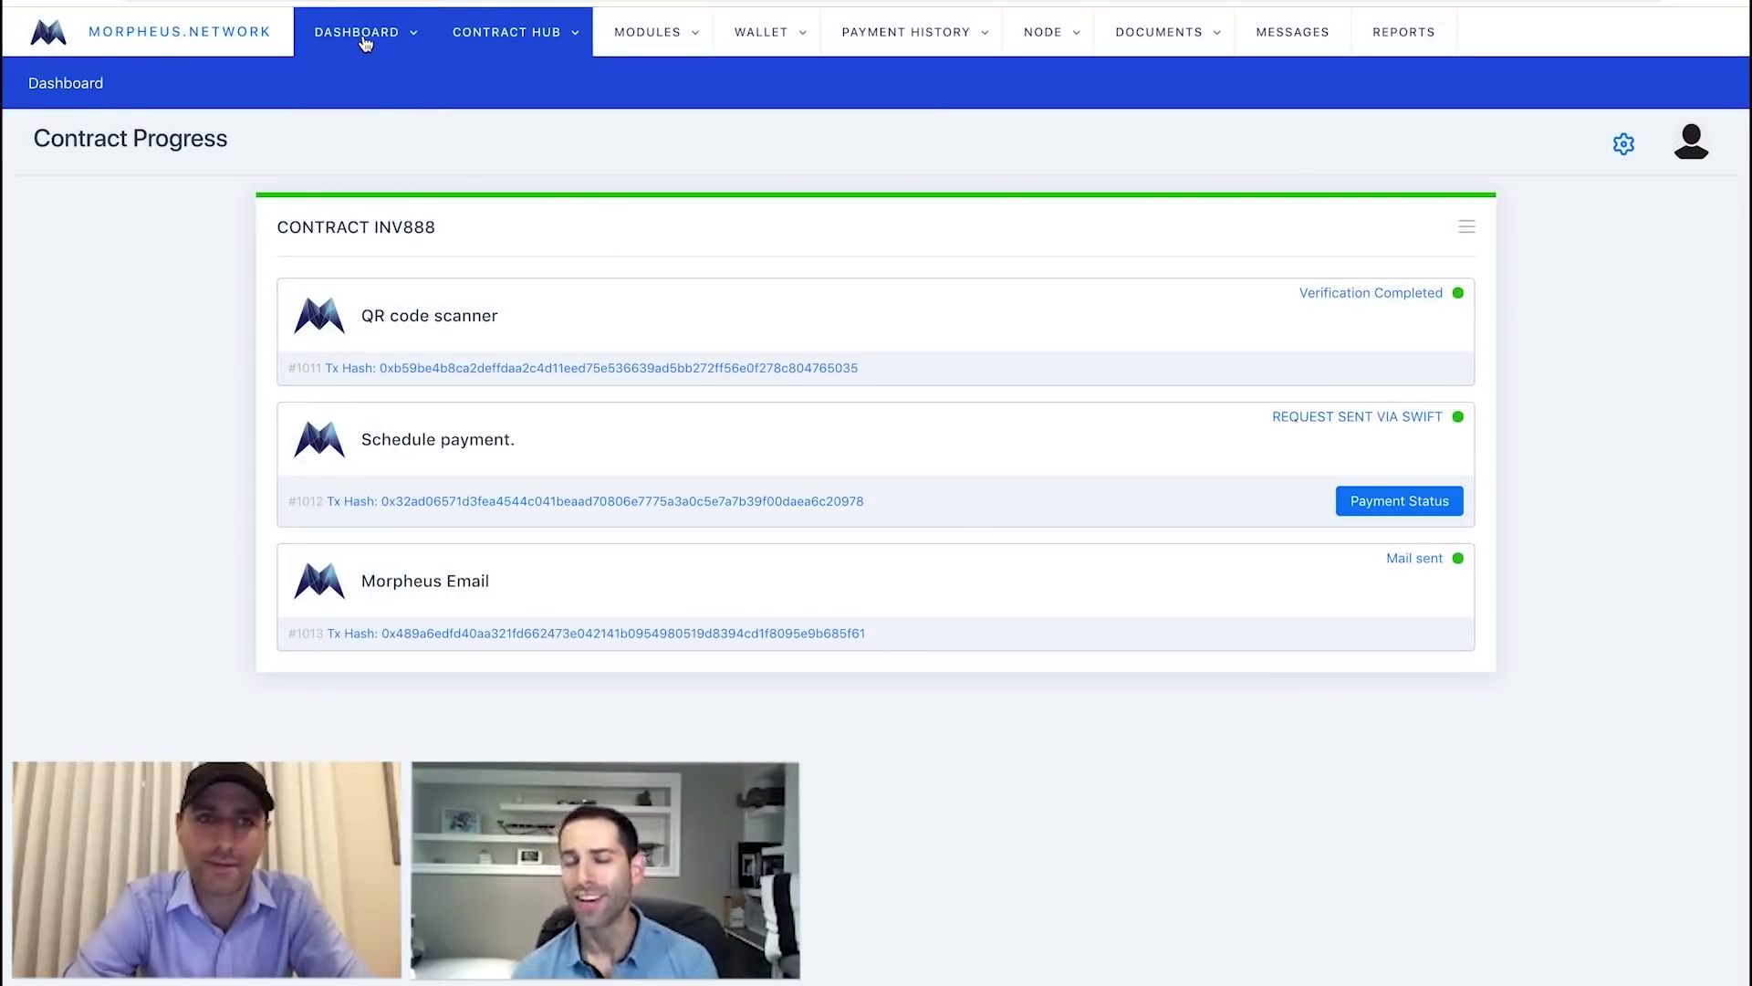
click(57, 84)
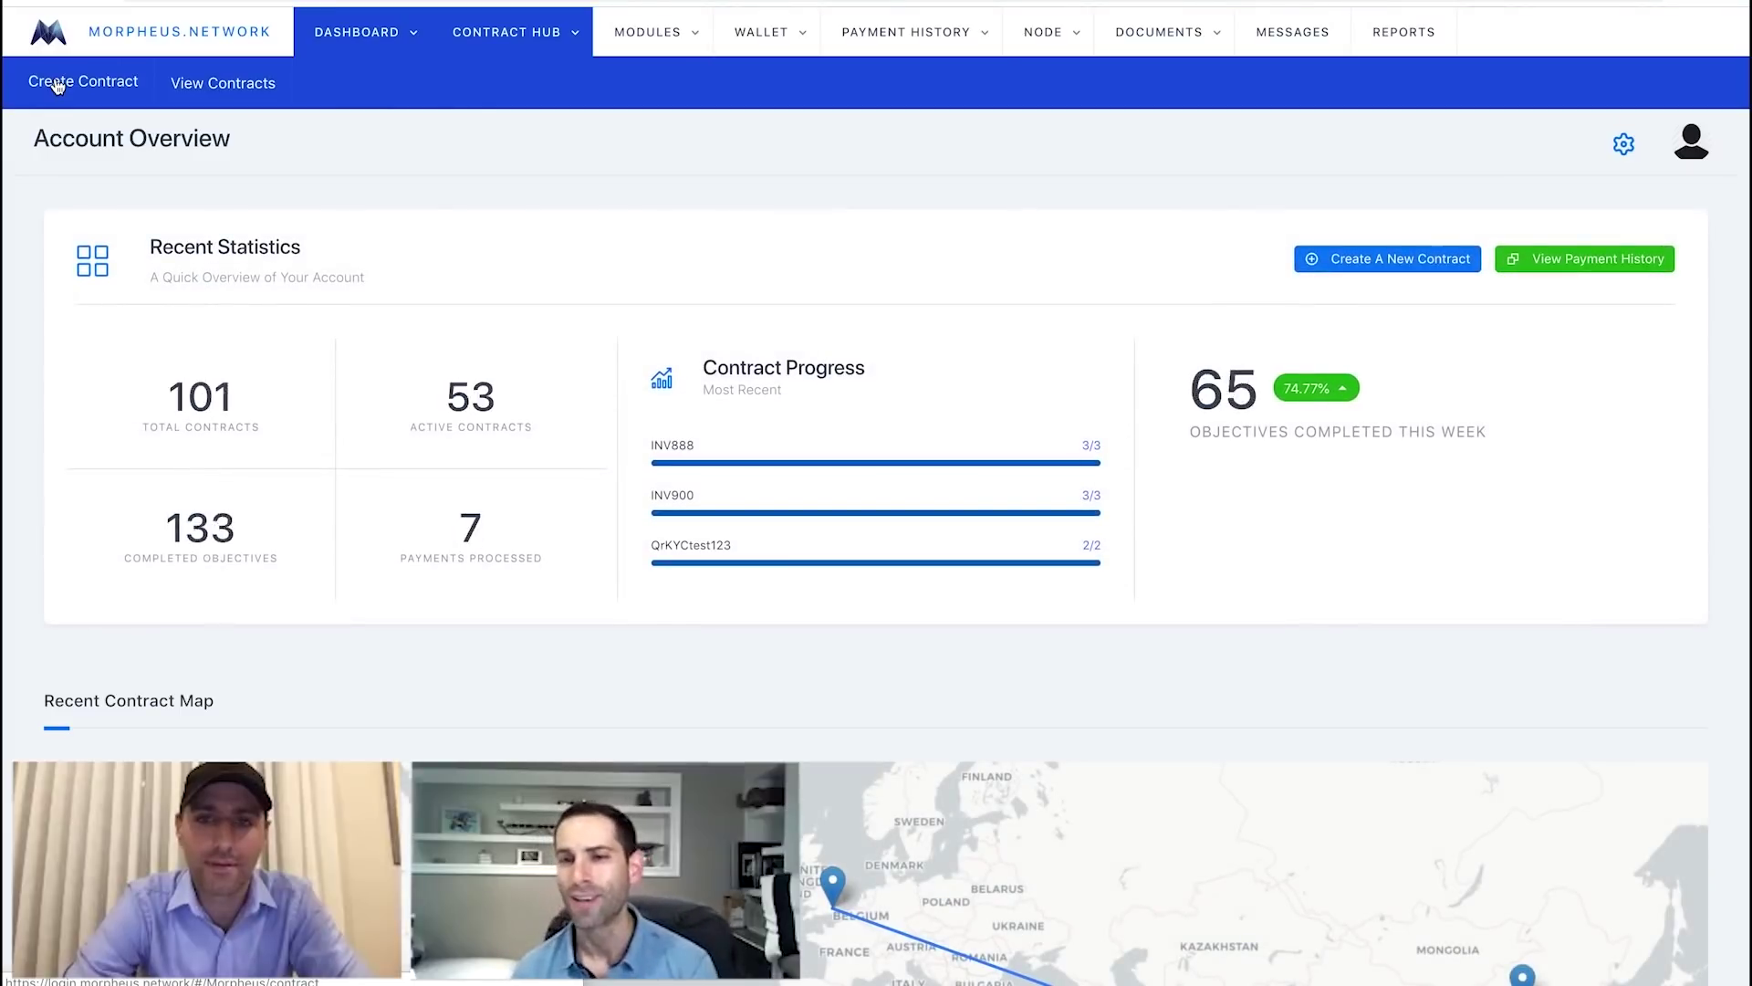